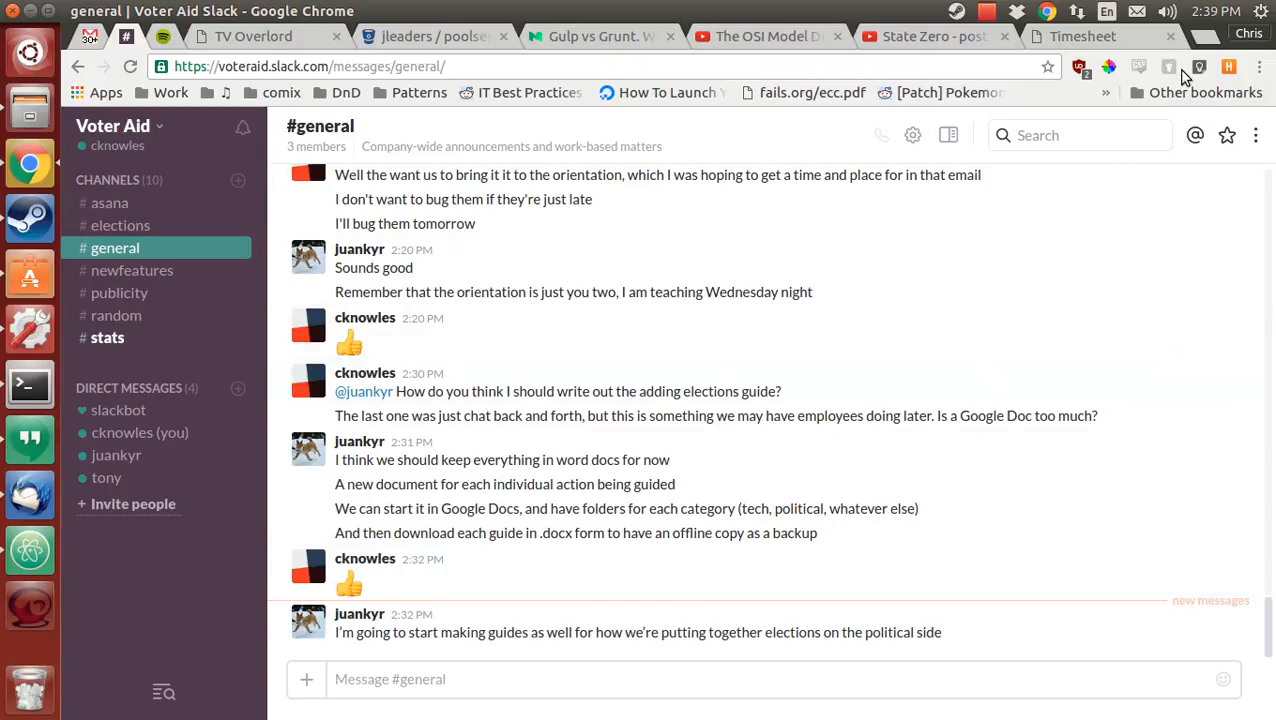
# Step: Open docs.google.com in a new browser tab and create a blank document
pyautogui.click(1204, 36)
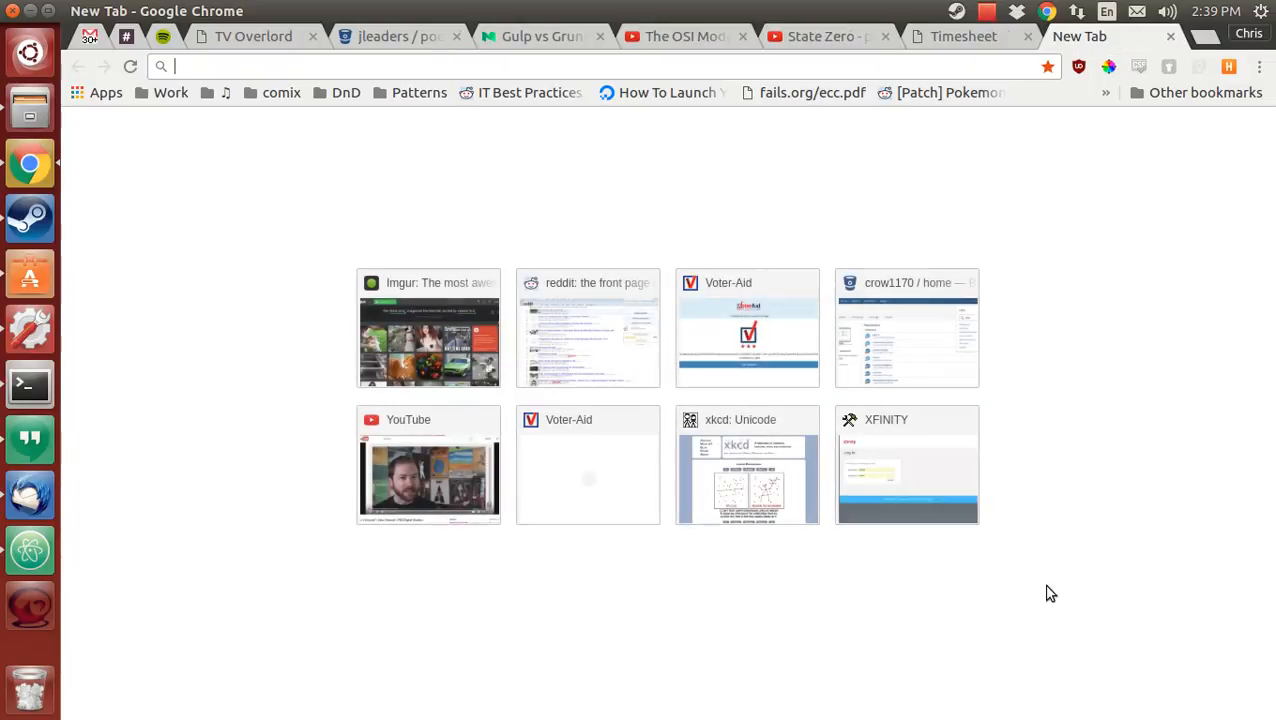
pyautogui.write('docs.google.com')
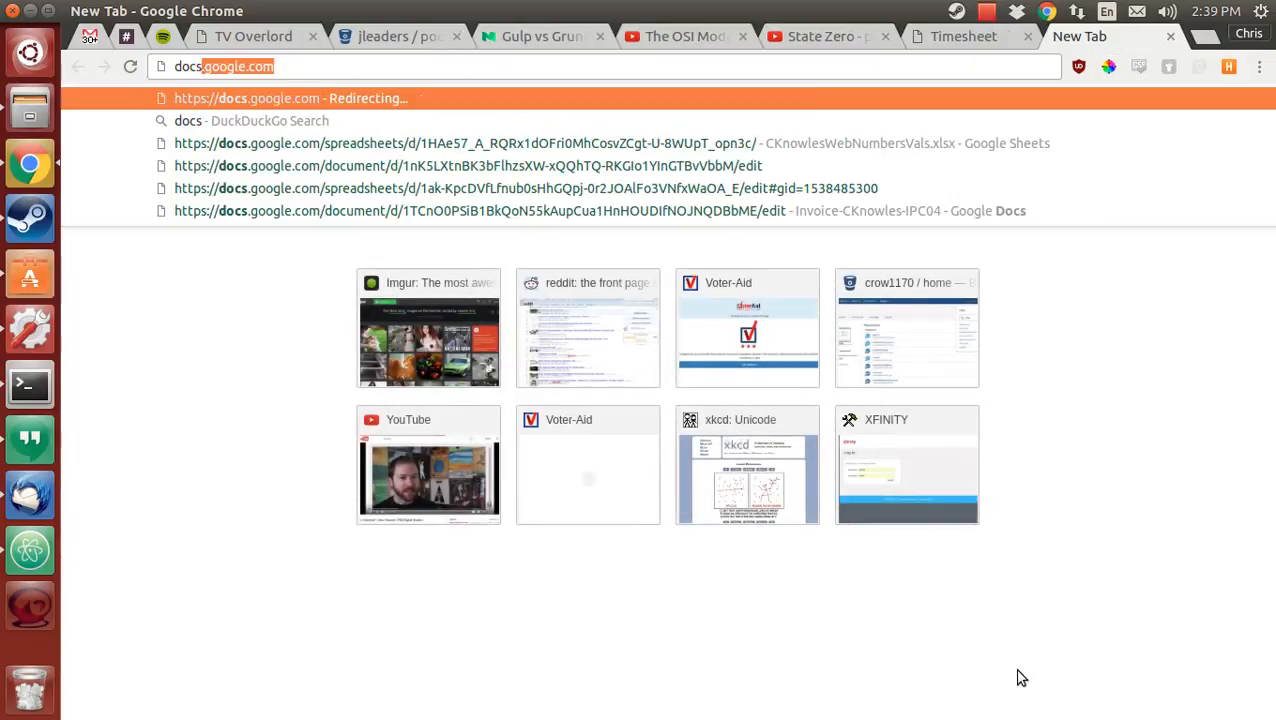
pyautogui.press('Return')
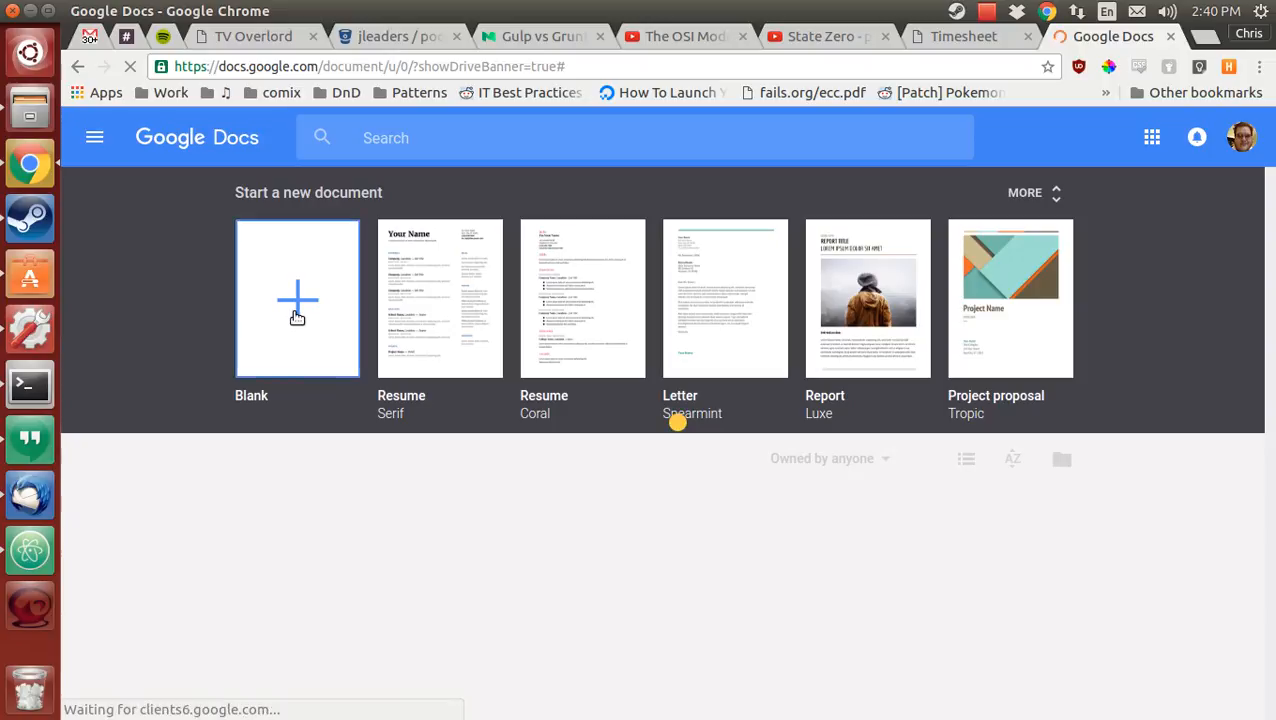
pyautogui.click(297, 317)
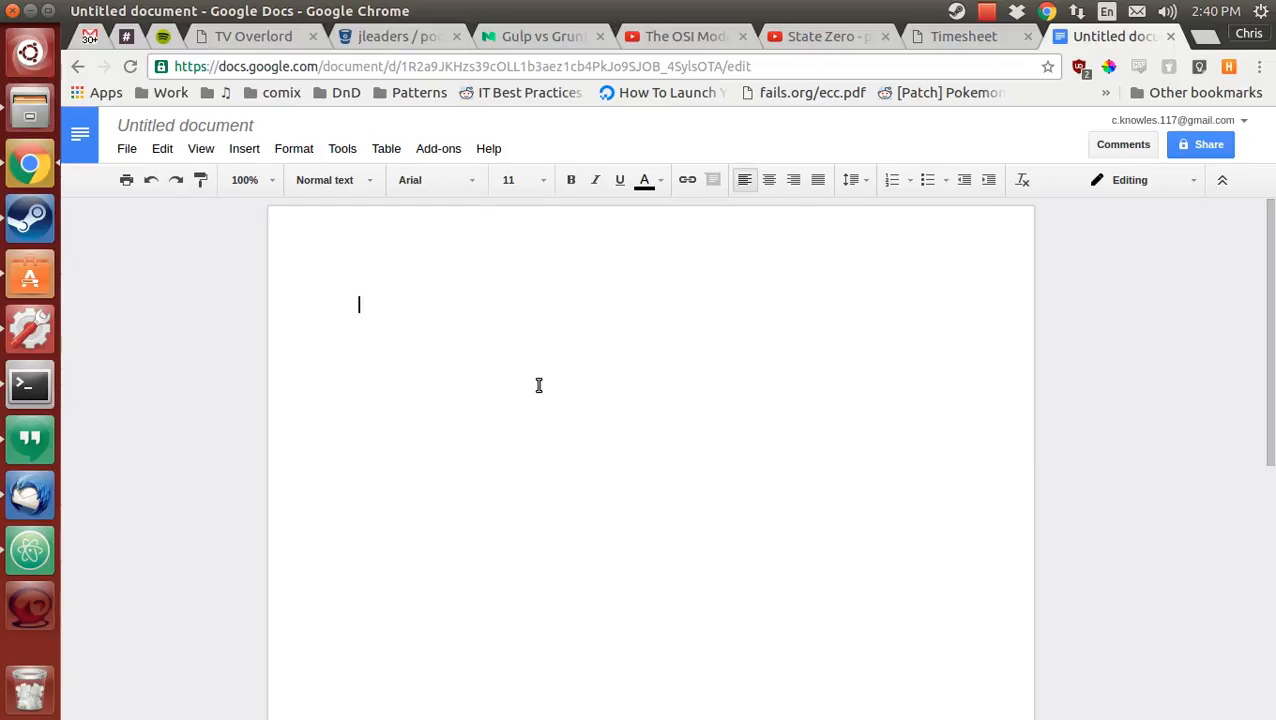
# Step: Write "Technical Documentation" on the first line of the document and apply the Title style to it
pyautogui.write('Technical D')
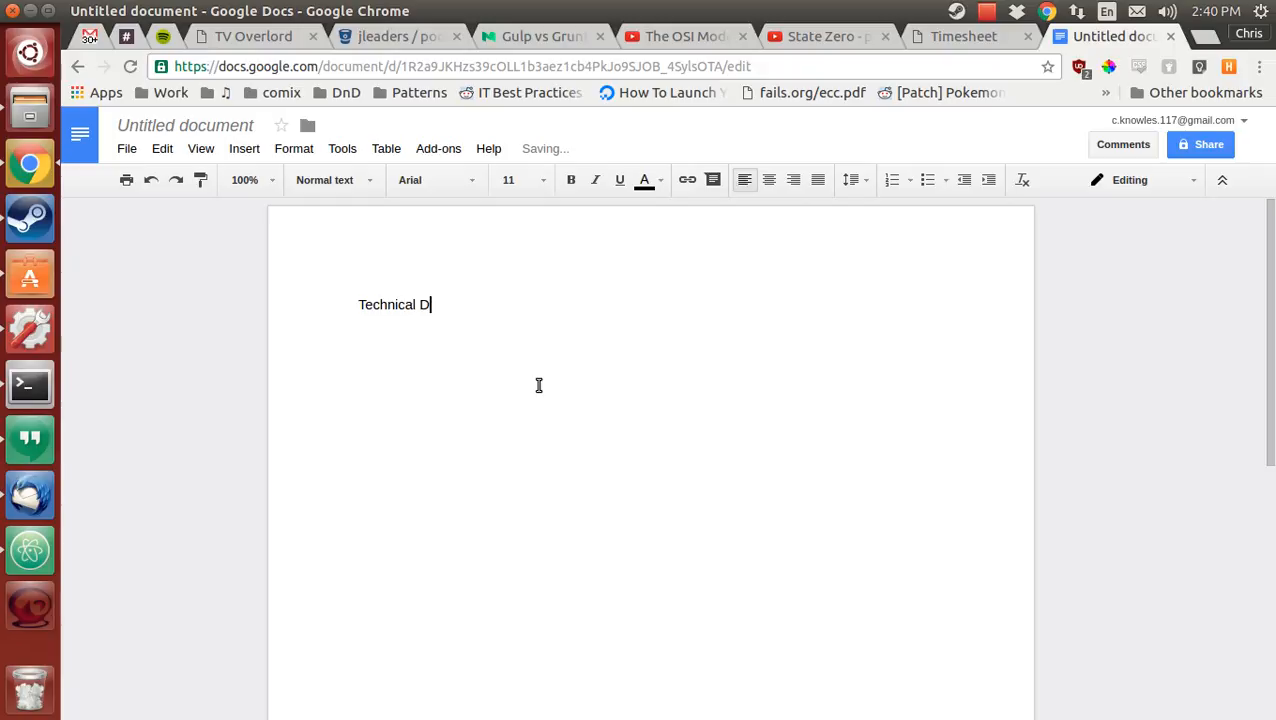
pyautogui.write('ocumentation')
pyautogui.press('Return')
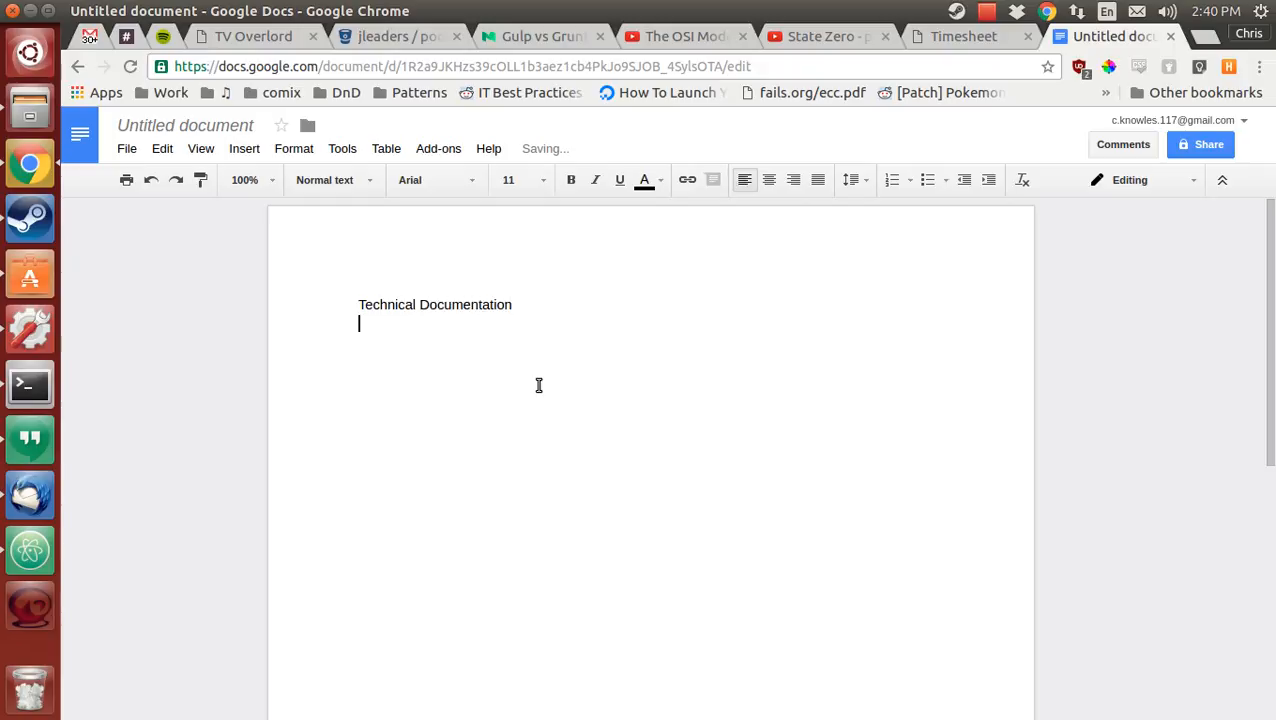
pyautogui.press('Up')
pyautogui.hotkey('shift', 'End')
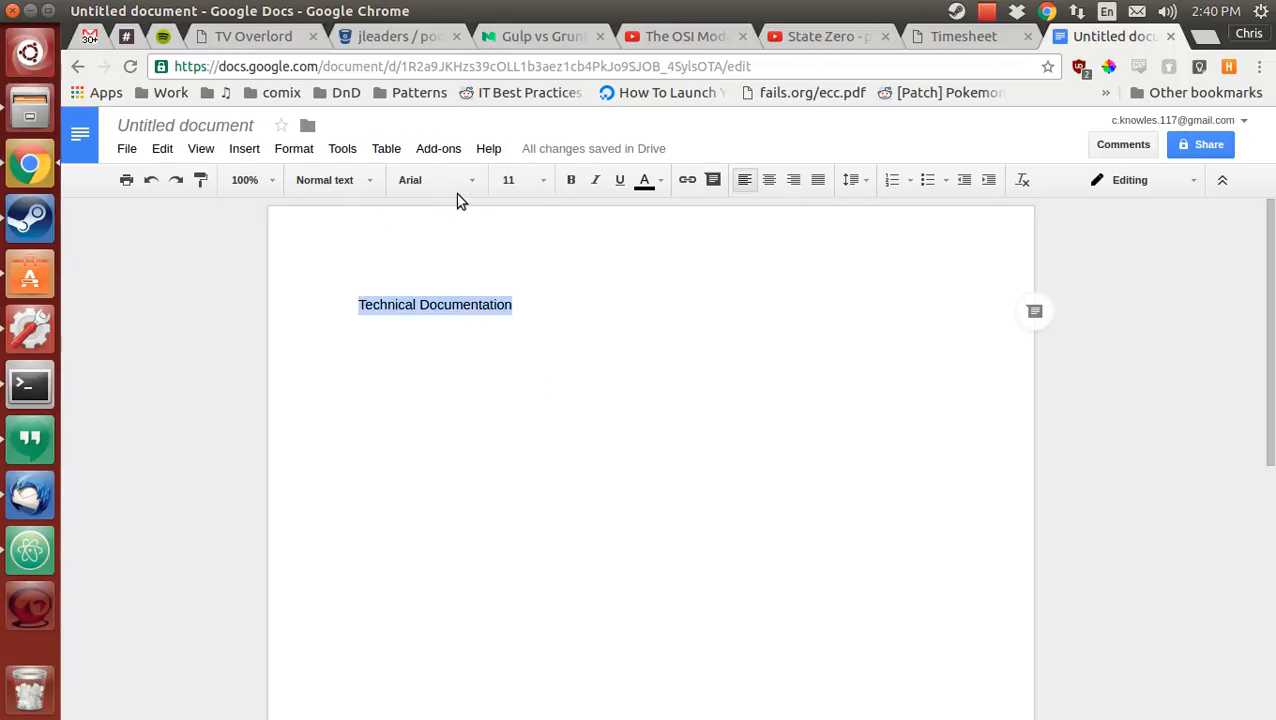
pyautogui.click(359, 183)
pyautogui.click(372, 279)
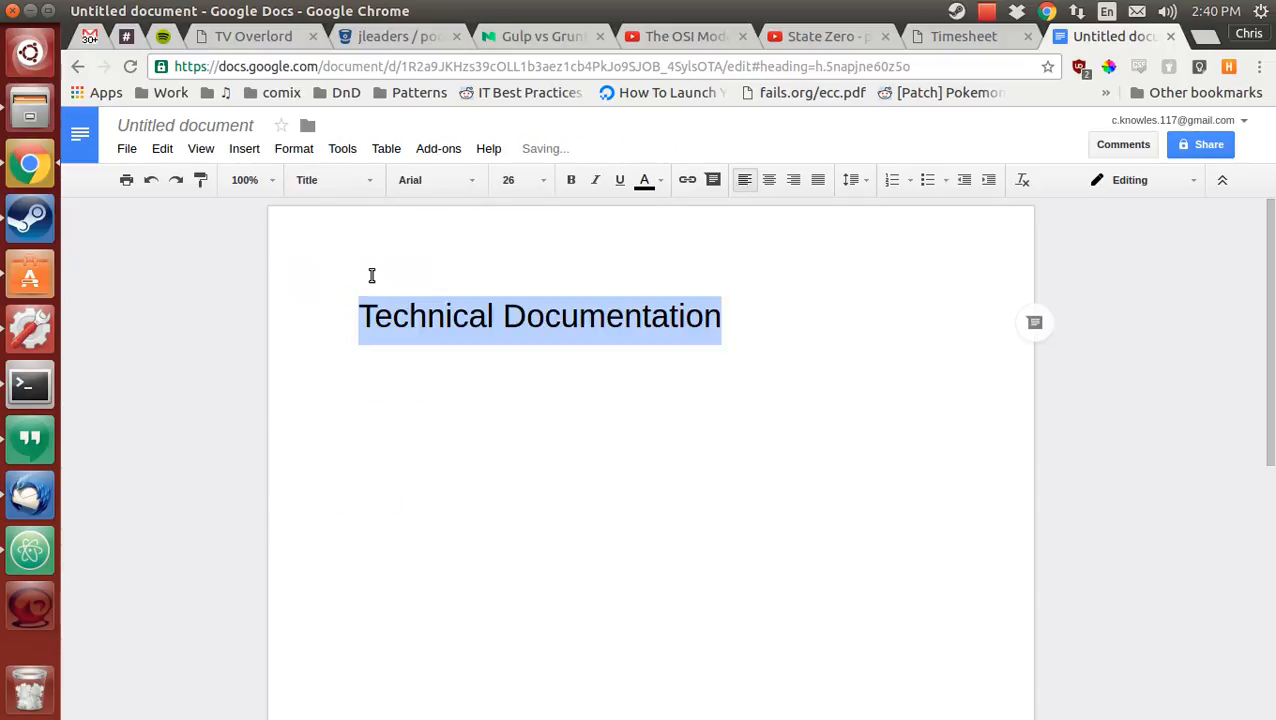
# Step: Select part of the "Technical Documentation" title and reapply the Title style to it
pyautogui.click(583, 336)
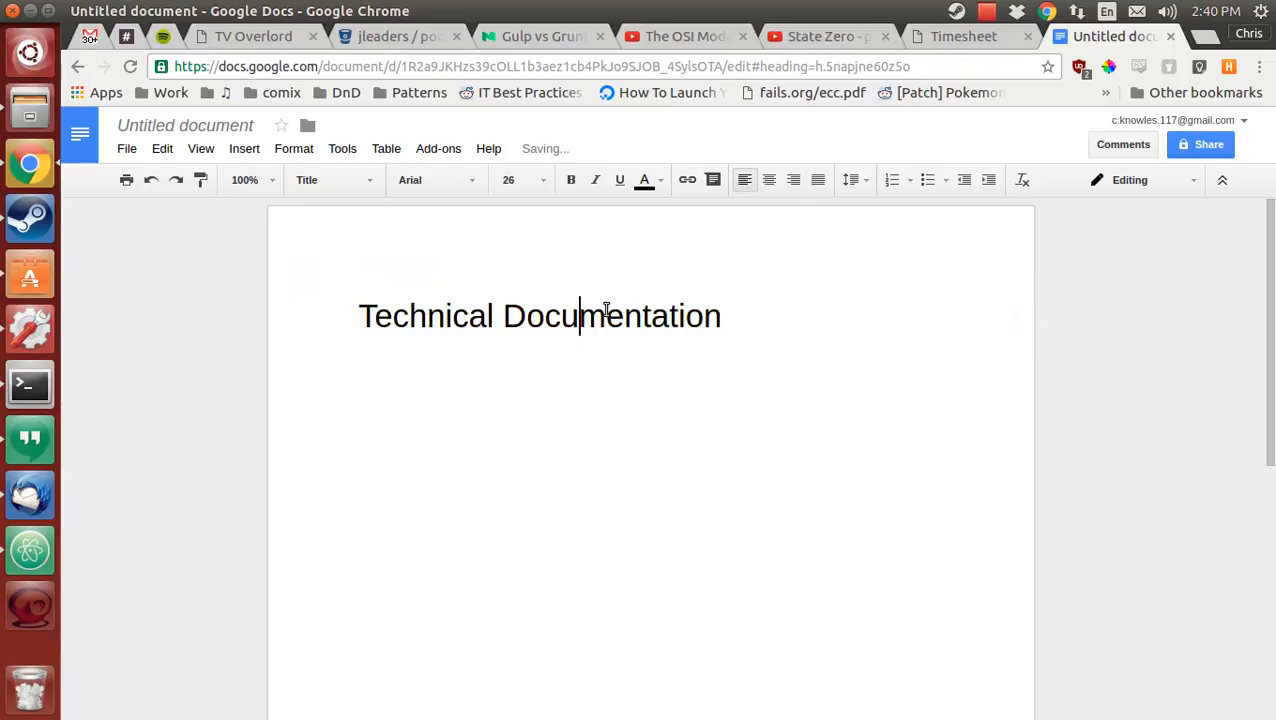
pyautogui.moveTo(624, 320); pyautogui.dragTo(461, 320)
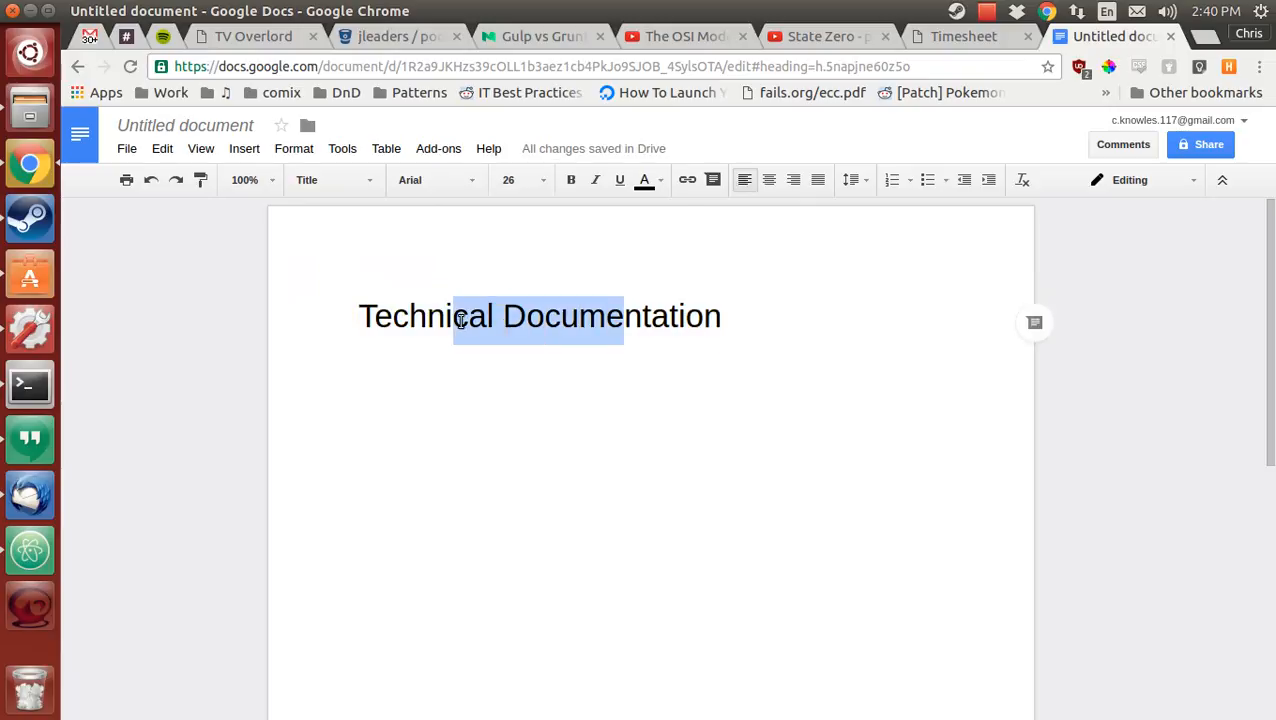
pyautogui.click(350, 182)
pyautogui.moveTo(459, 290)
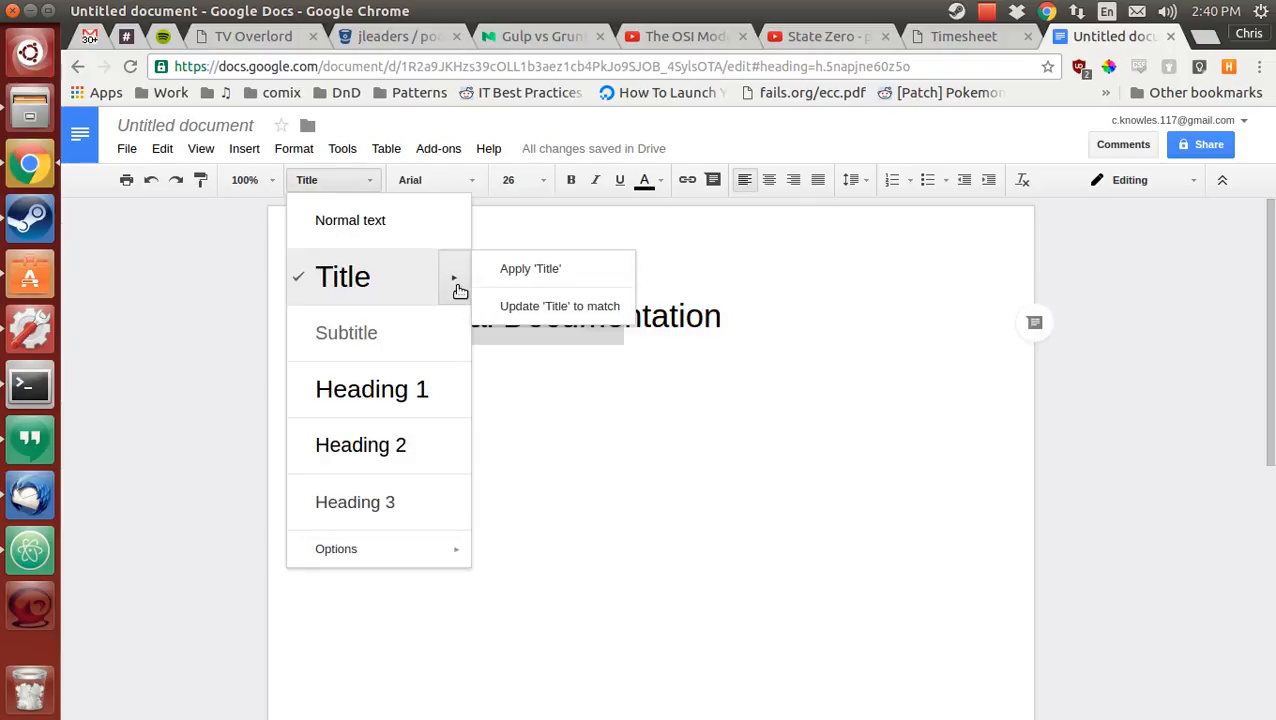
pyautogui.click(386, 287)
# Step: Write "Adding An Election" on the line below the title and apply the Heading 1 style to it
pyautogui.click(776, 336)
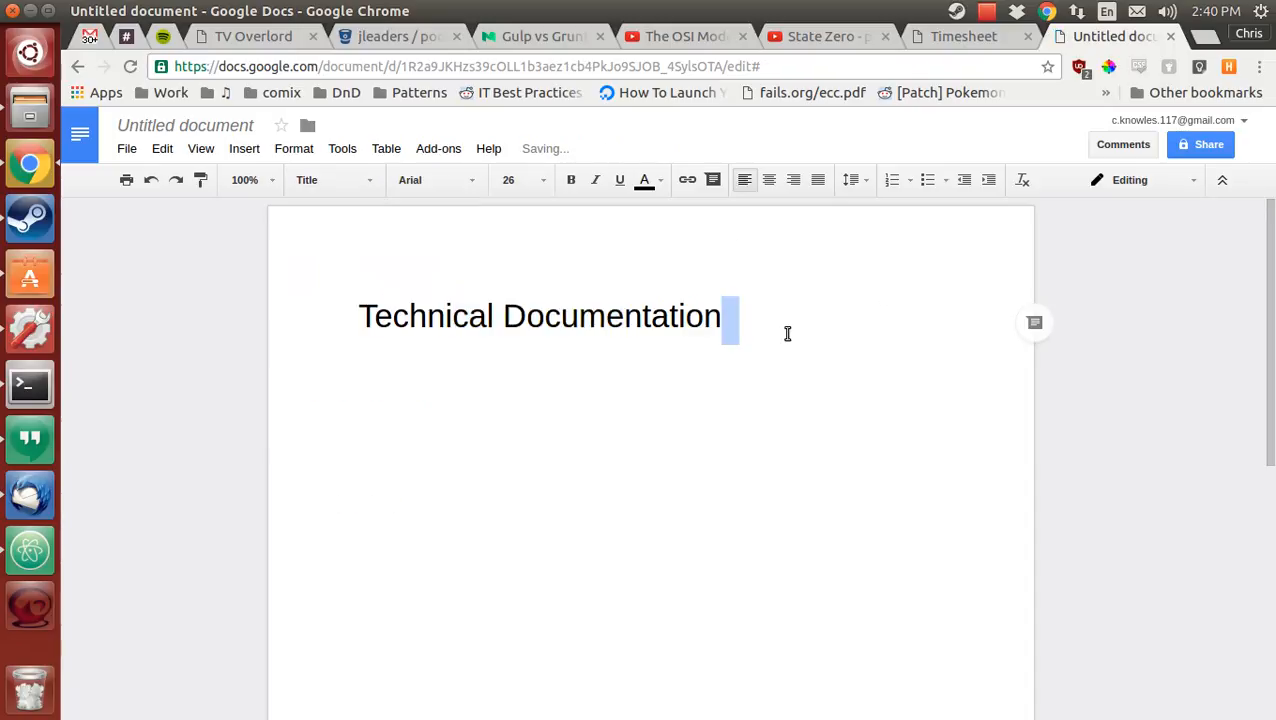
pyautogui.press('Return')
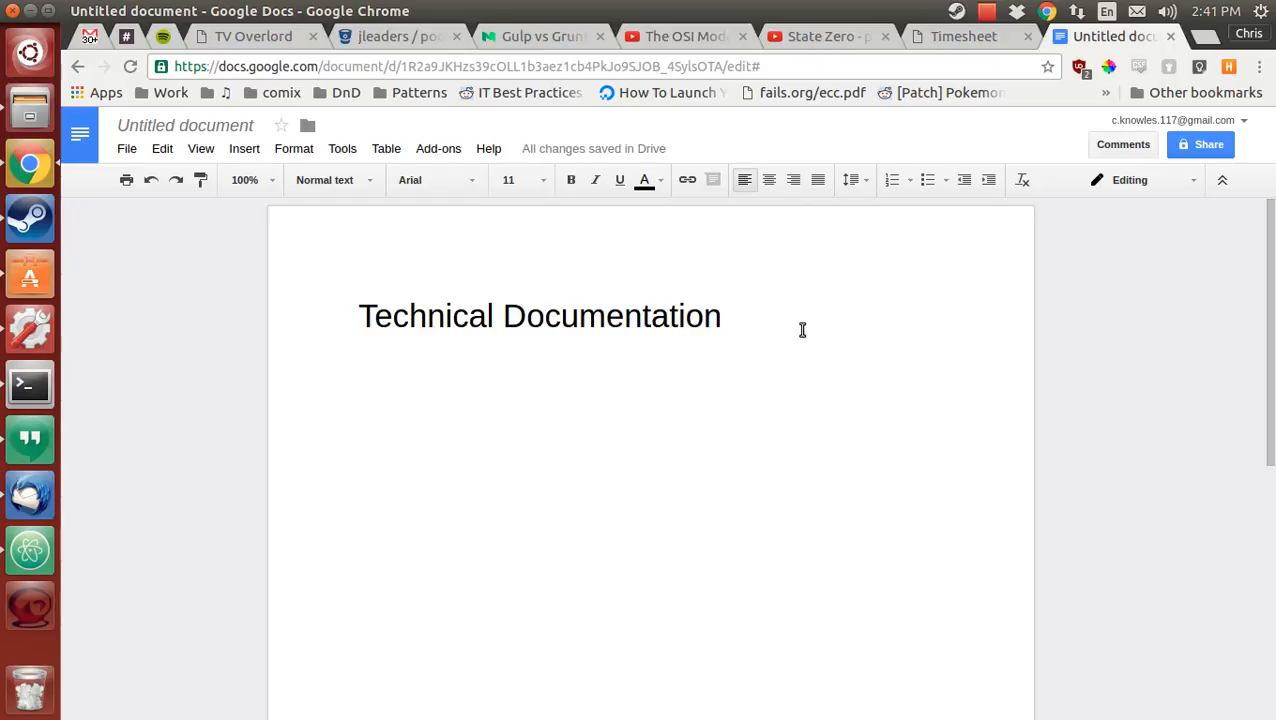
pyautogui.write('Addi')
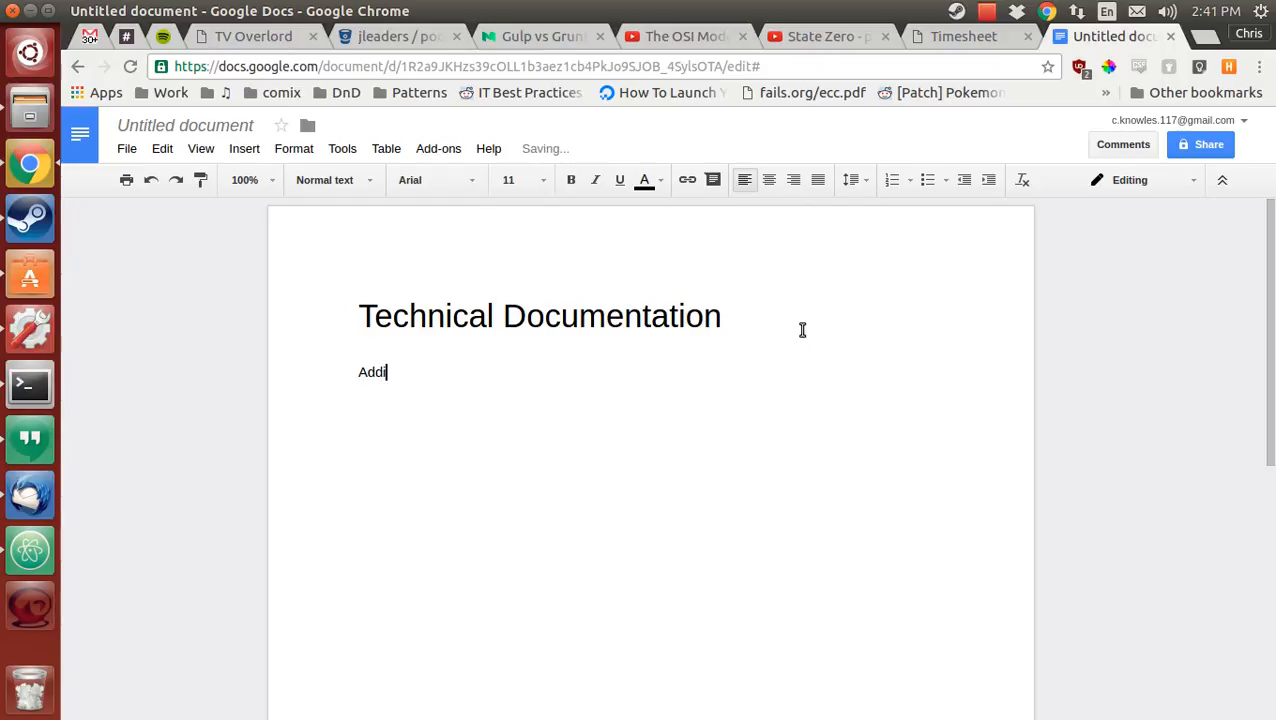
pyautogui.write('ng An Election')
pyautogui.hotkey('shift', 'Home')
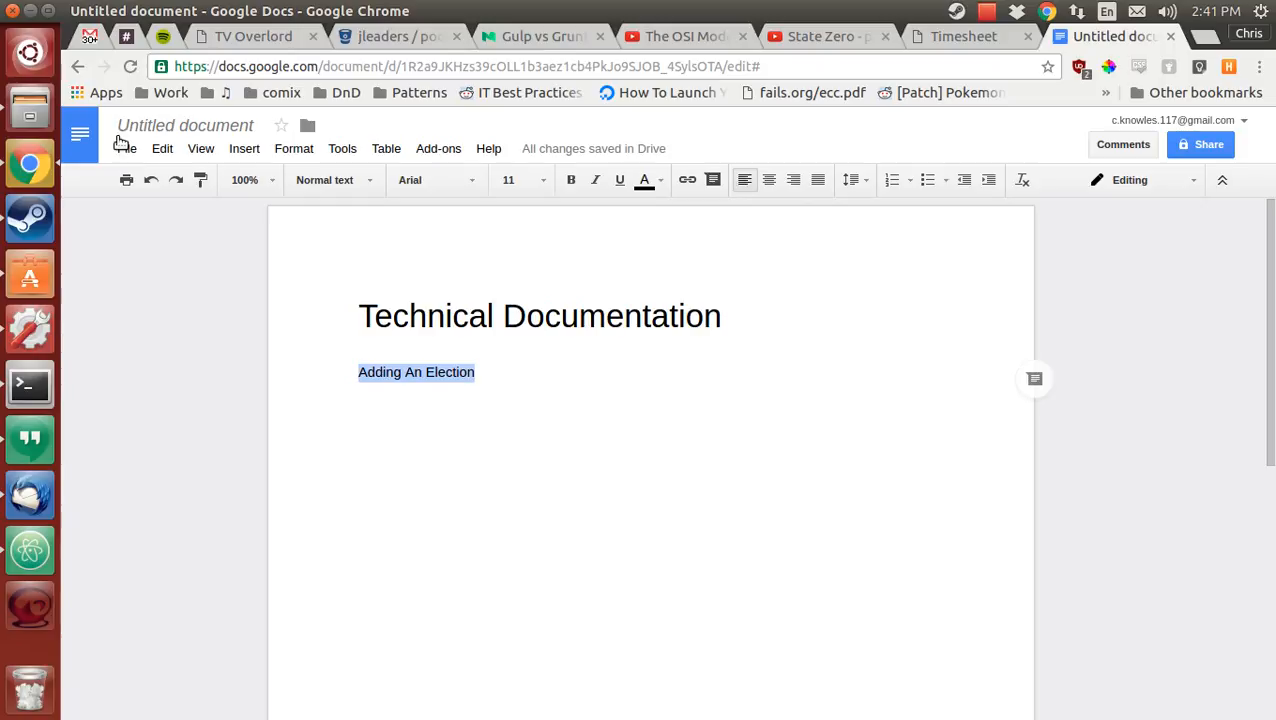
pyautogui.click(328, 188)
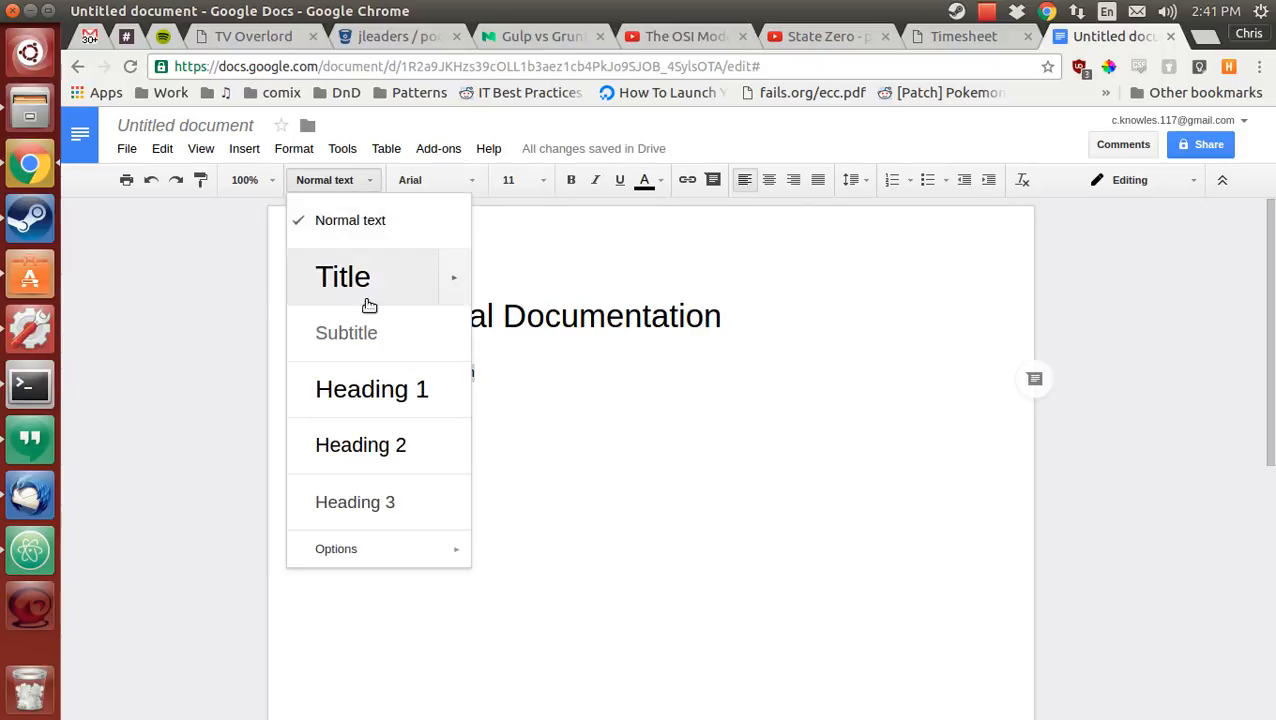
pyautogui.click(383, 389)
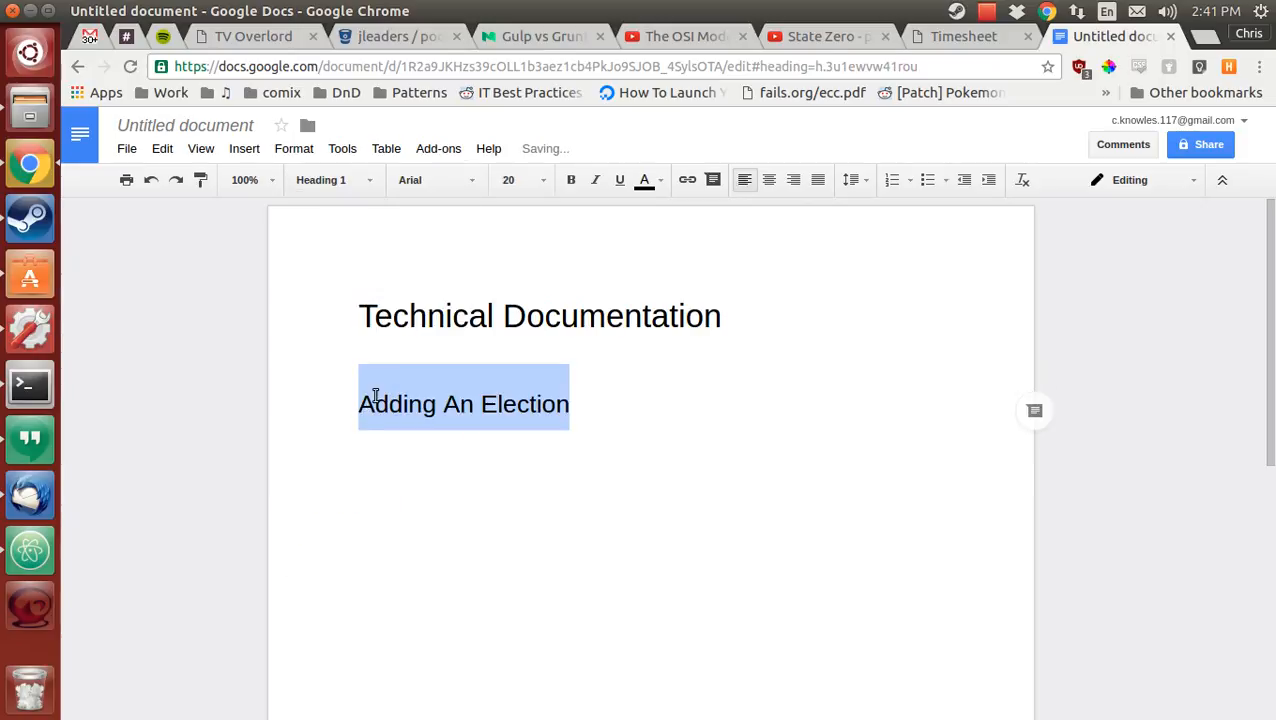
# Step: Underline and bold the "Adding An Election" heading and update the Heading 1 style to match it
pyautogui.click(617, 182)
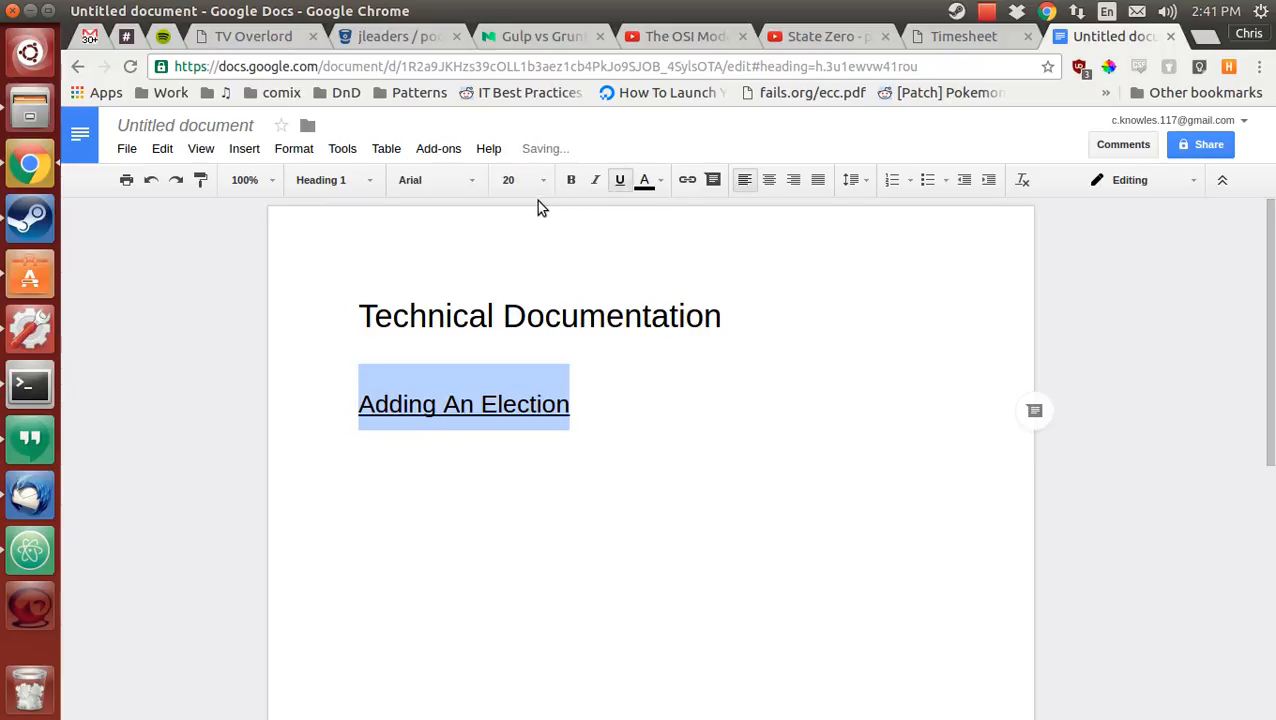
pyautogui.click(571, 182)
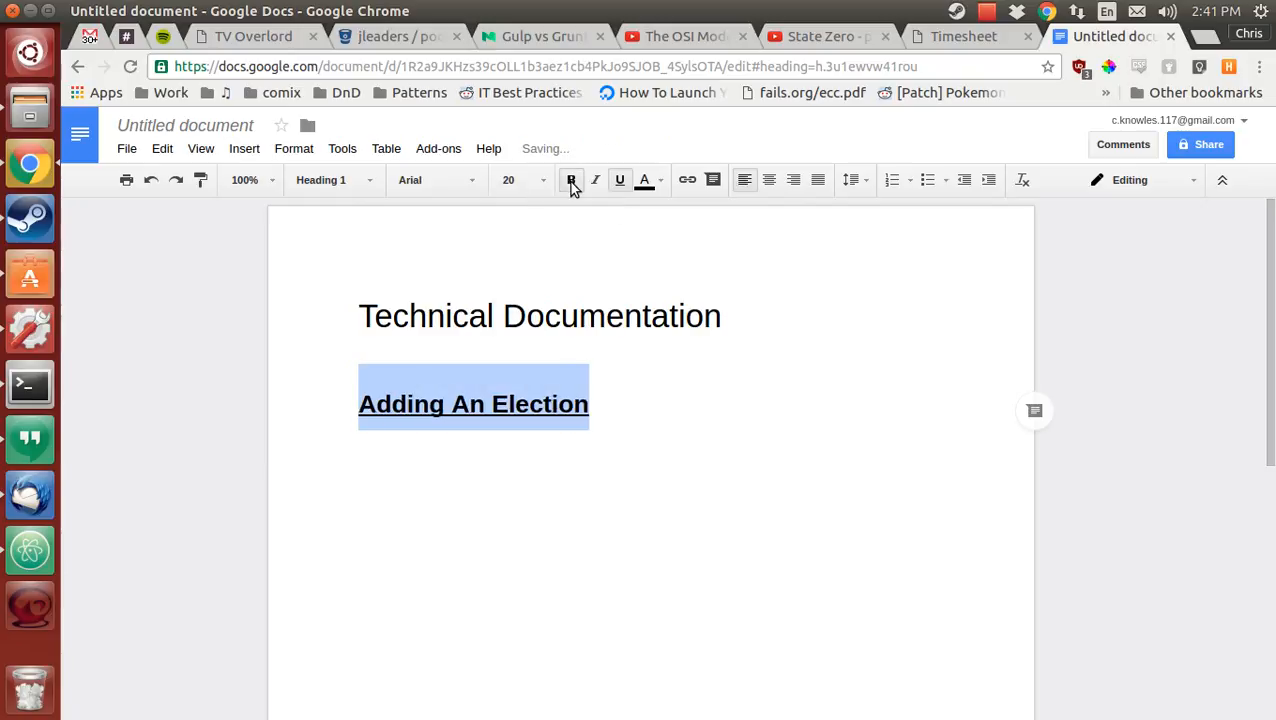
pyautogui.click(345, 180)
pyautogui.moveTo(455, 395)
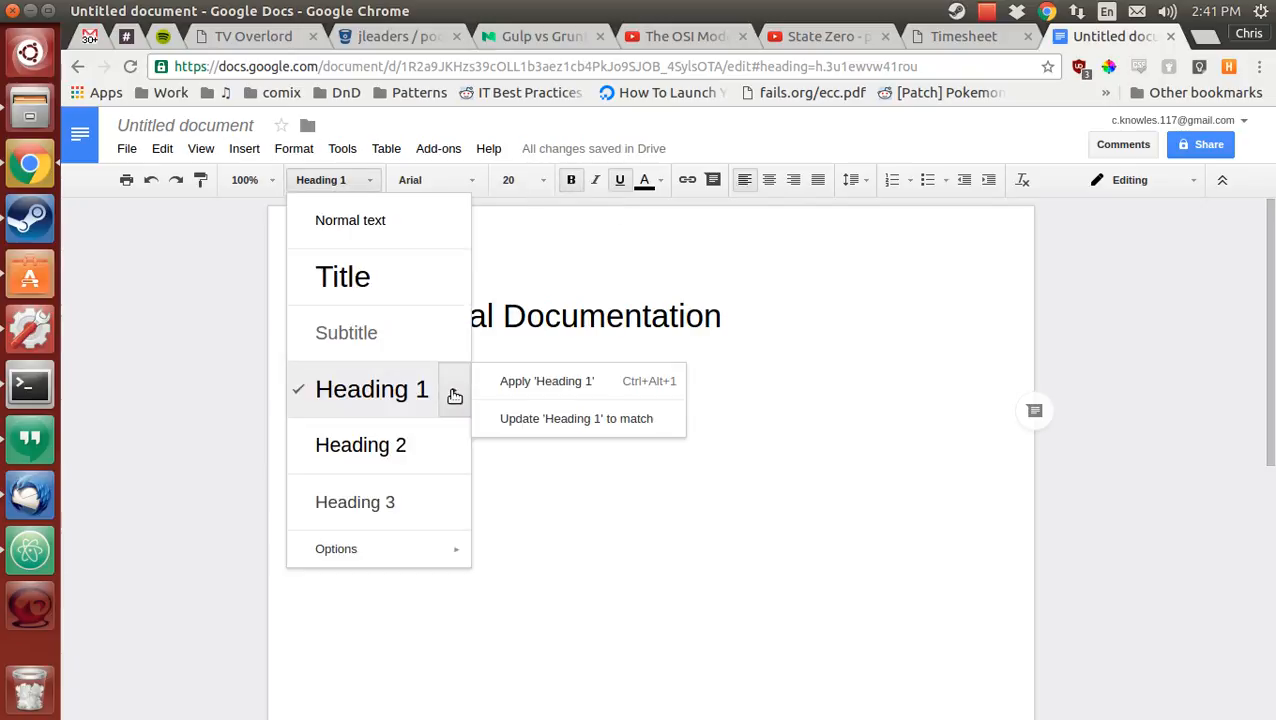
pyautogui.click(572, 424)
pyautogui.click(697, 417)
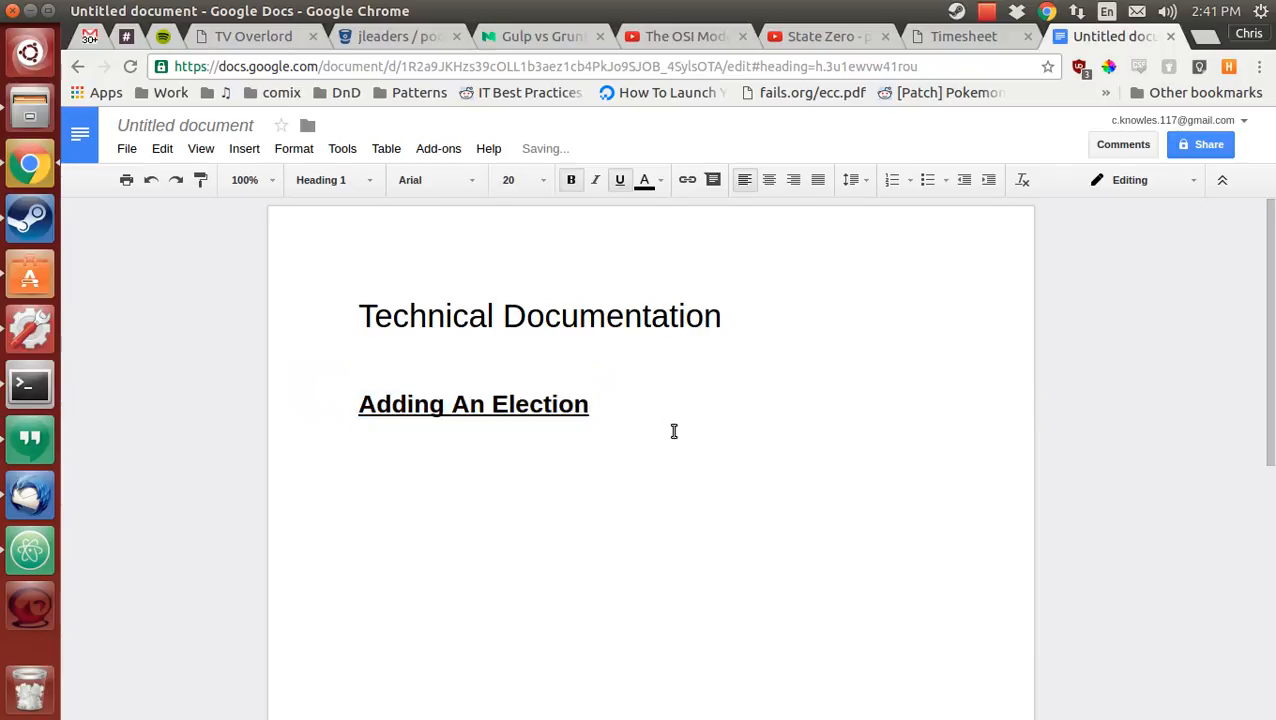
# Step: Write the line "The steps are these:" below the "Adding An Election" heading
pyautogui.press('Return')
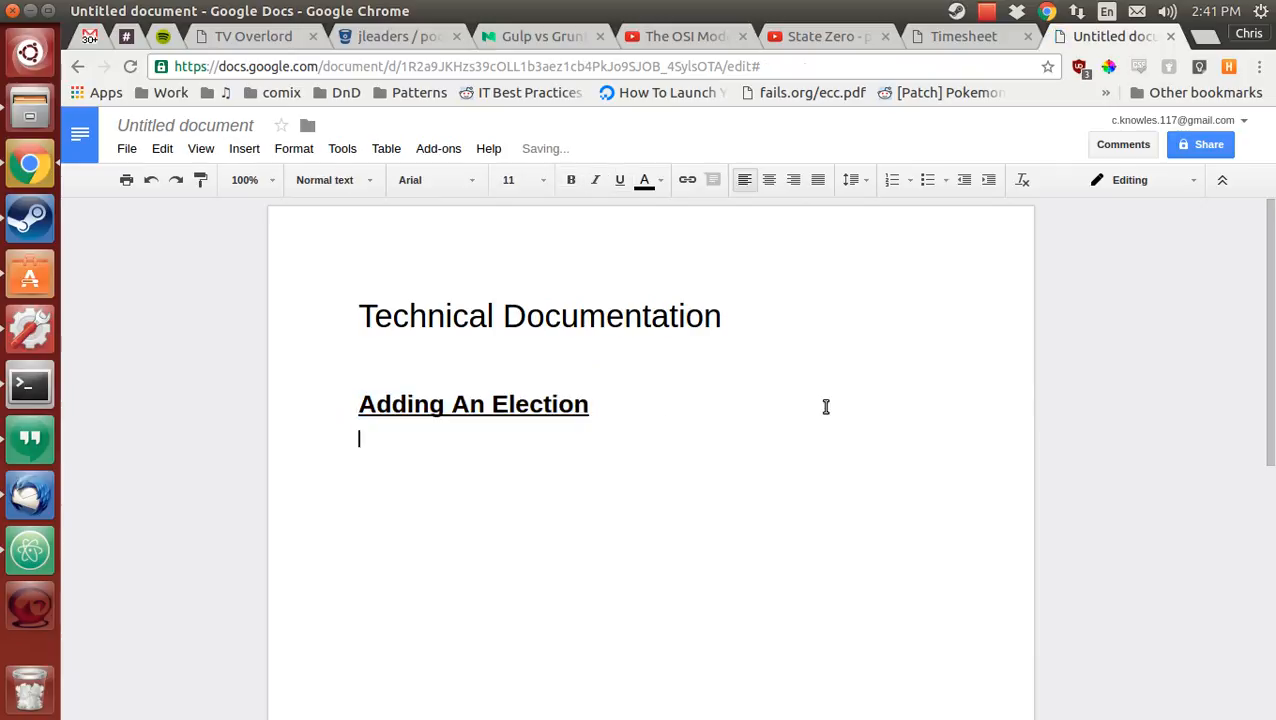
pyautogui.write('The steps are ')
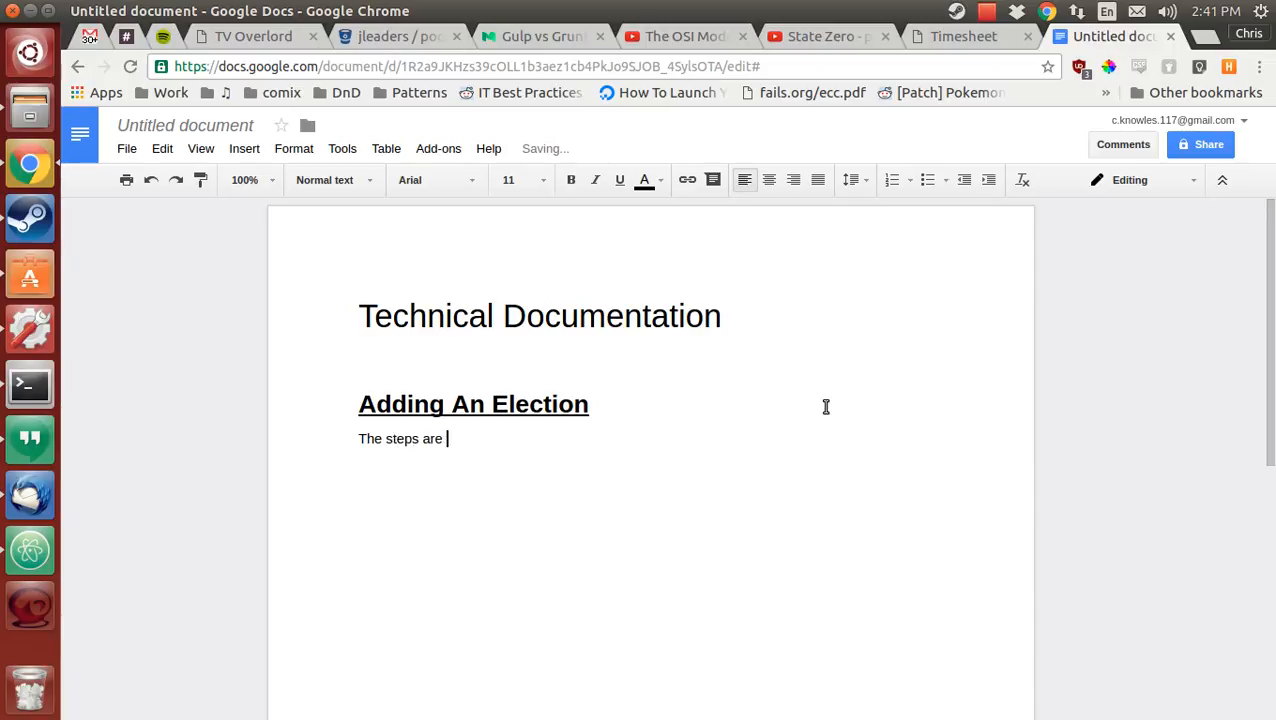
pyautogui.write('these:')
pyautogui.press('Return')
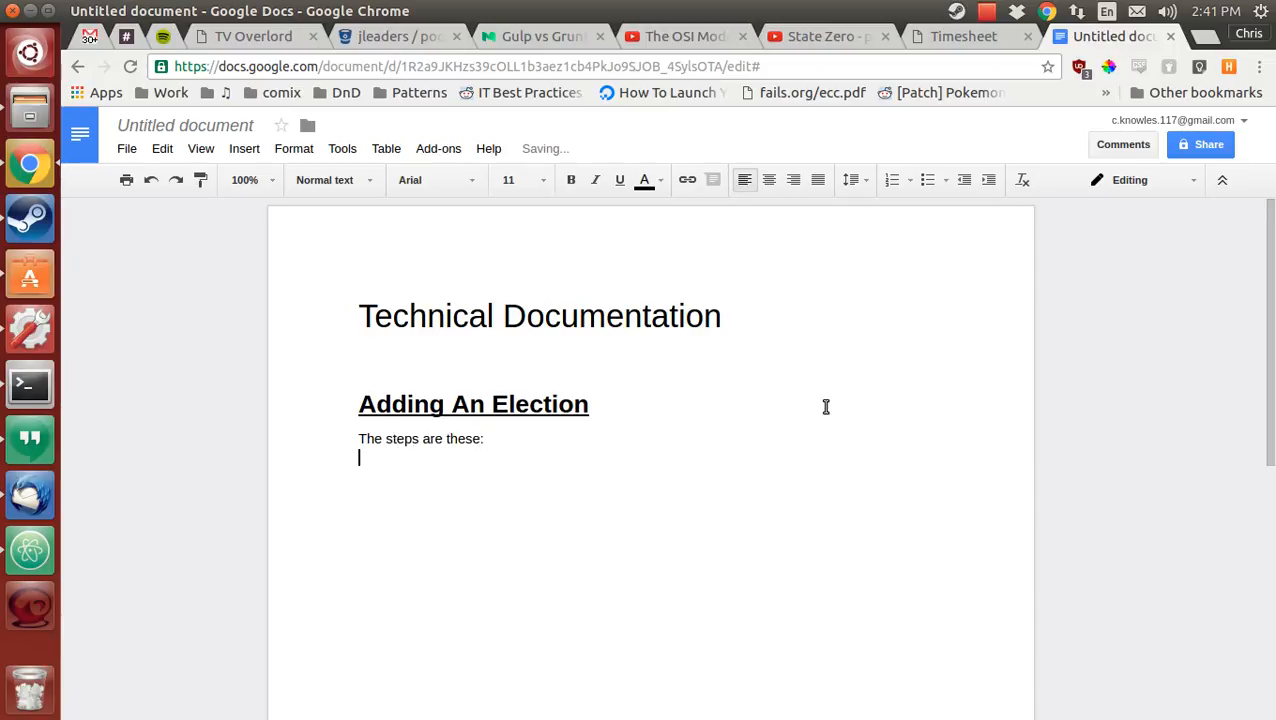
# Step: Add a numbered list with the items "Some", "Example" and "Text", and end the list with a plain line
pyautogui.click(889, 181)
pyautogui.write('Some')
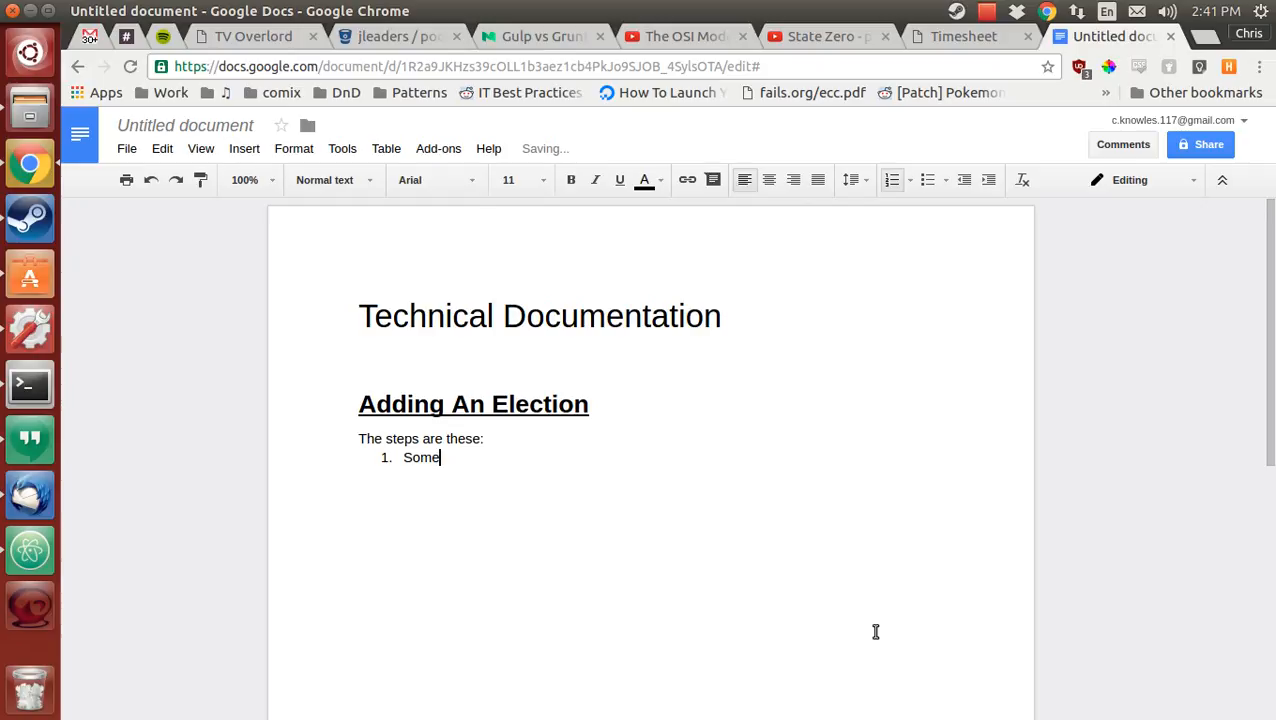
pyautogui.press('Return')
pyautogui.write('Example')
pyautogui.press('Return')
pyautogui.write('TE')
pyautogui.press('BackSpace')
pyautogui.write('ex')
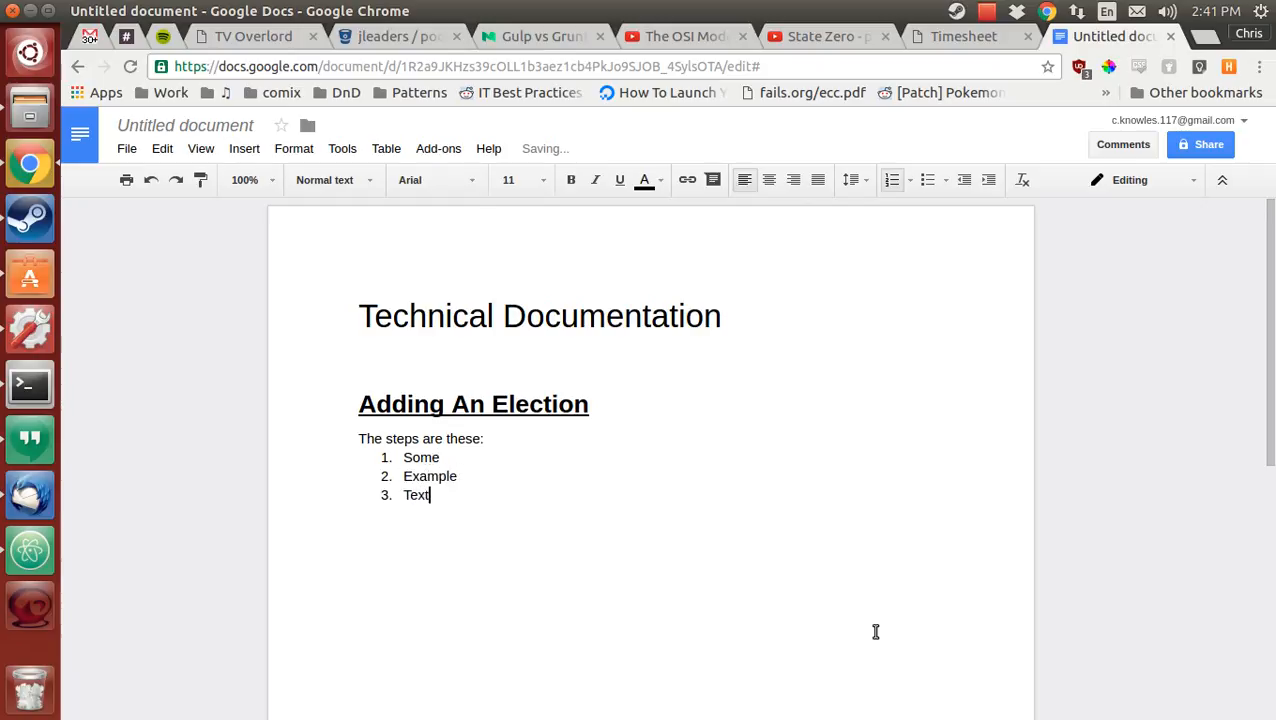
pyautogui.write('t')
pyautogui.press('Return')
pyautogui.press('Return')
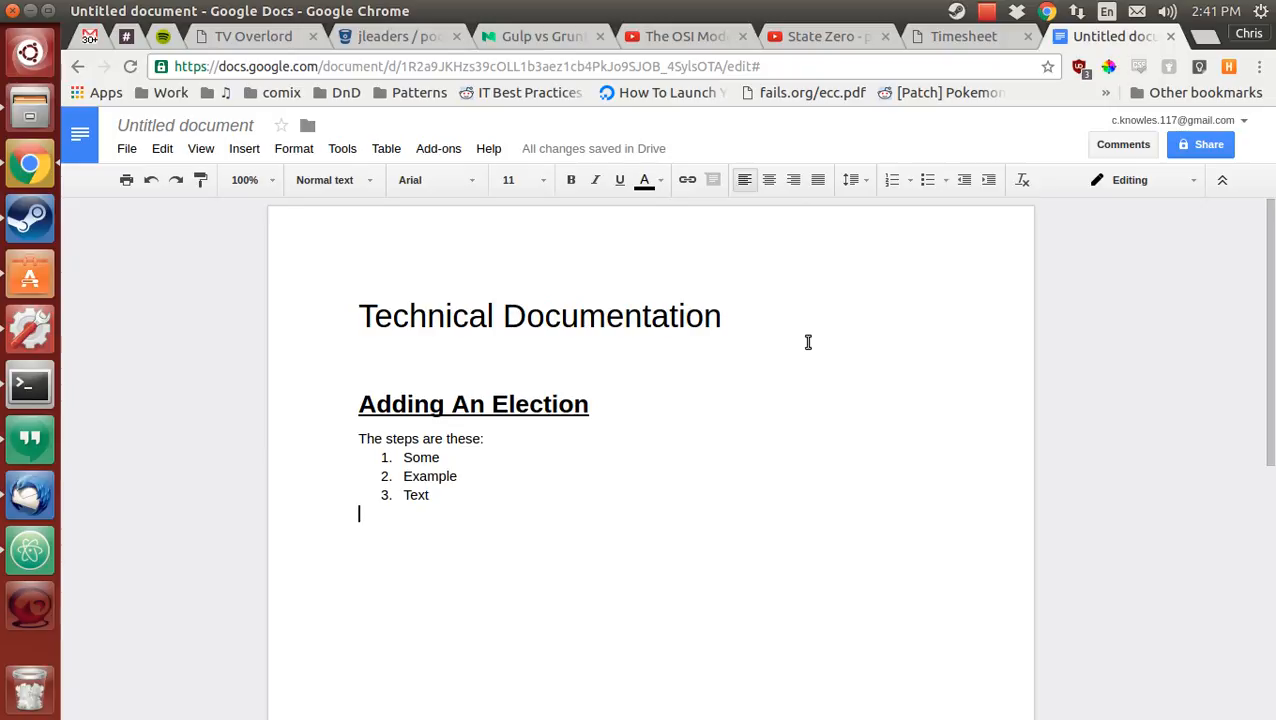
# Step: Write "Making An Election Live" below the numbered list and apply the Heading 1 style to it
pyautogui.write('Making ')
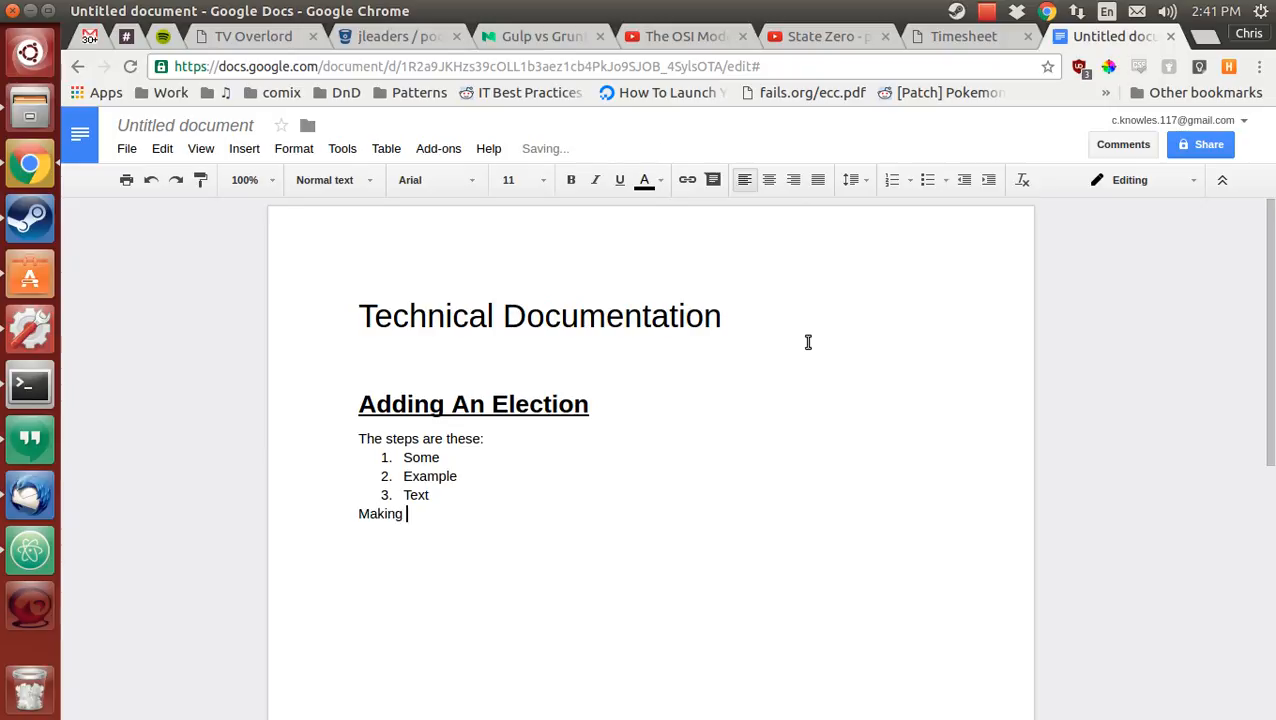
pyautogui.write('An Election Live')
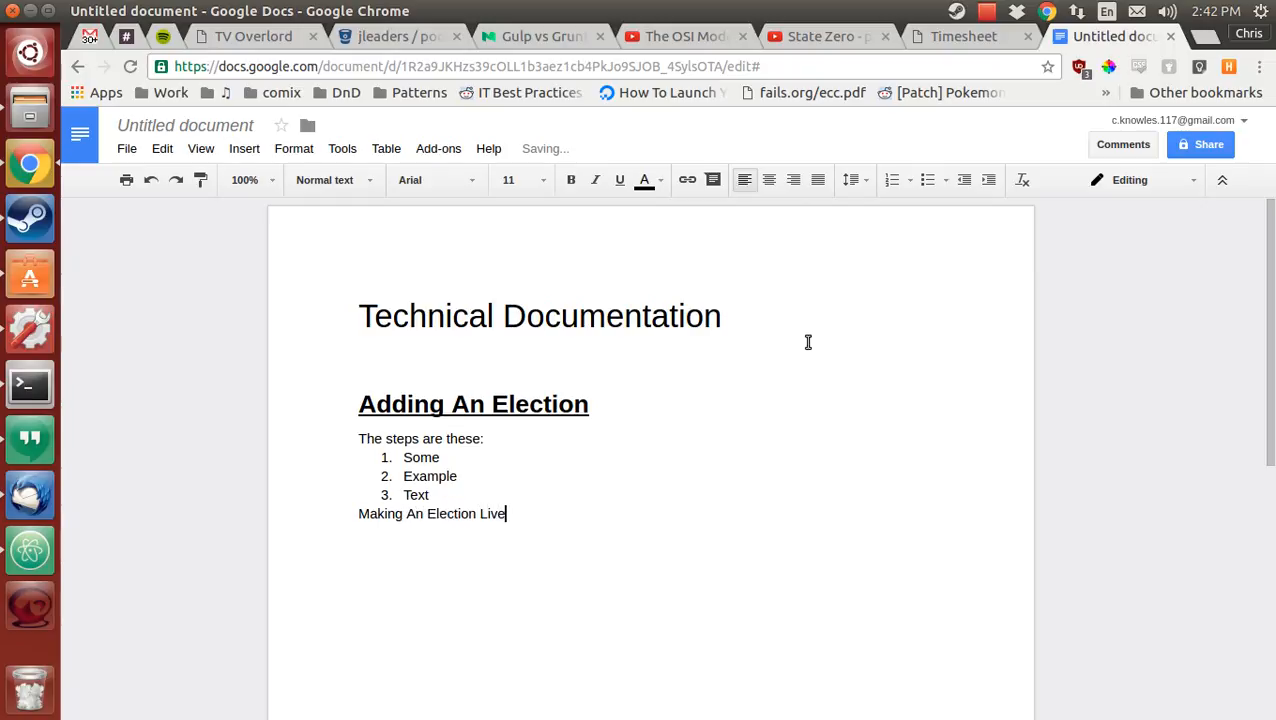
pyautogui.hotkey('shift', 'Home')
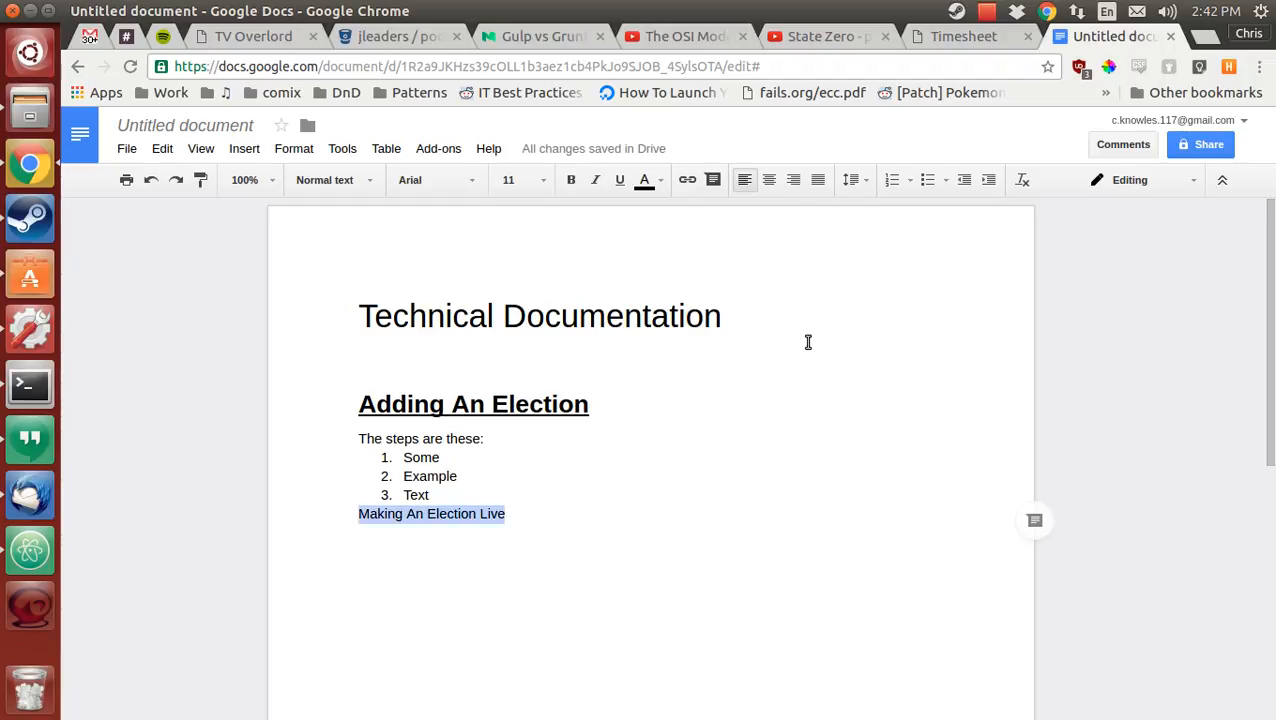
pyautogui.hotkey('ctrl', 'alt', '1')
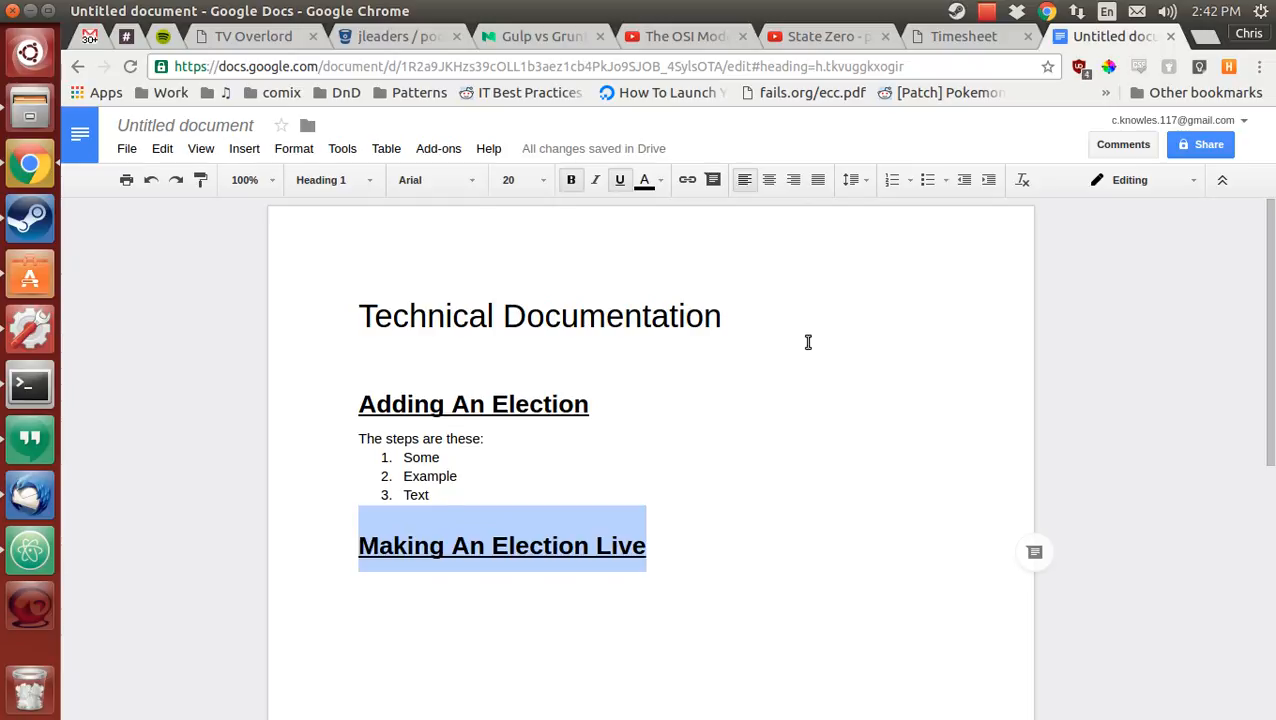
# Step: Write "This also some steps" below the "Making An Election Live" heading, and accept the FIU timeout warning to continue that session
pyautogui.press('Down')
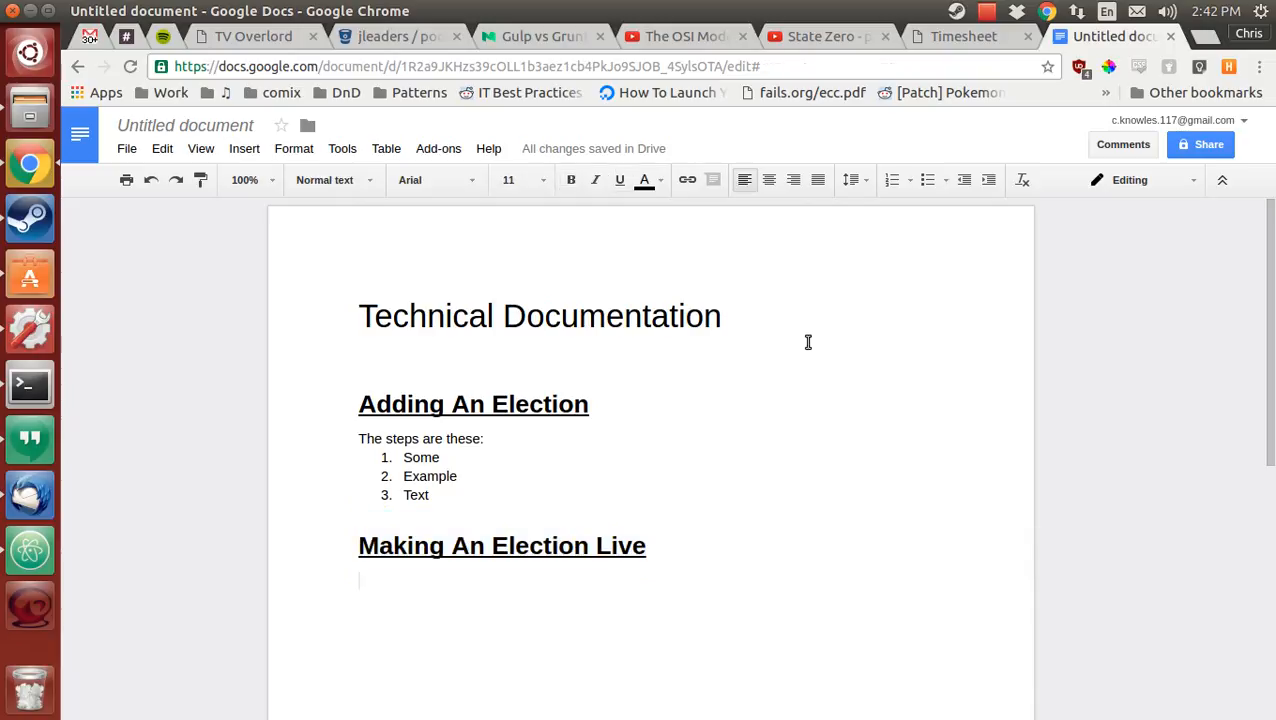
pyautogui.write('This a')
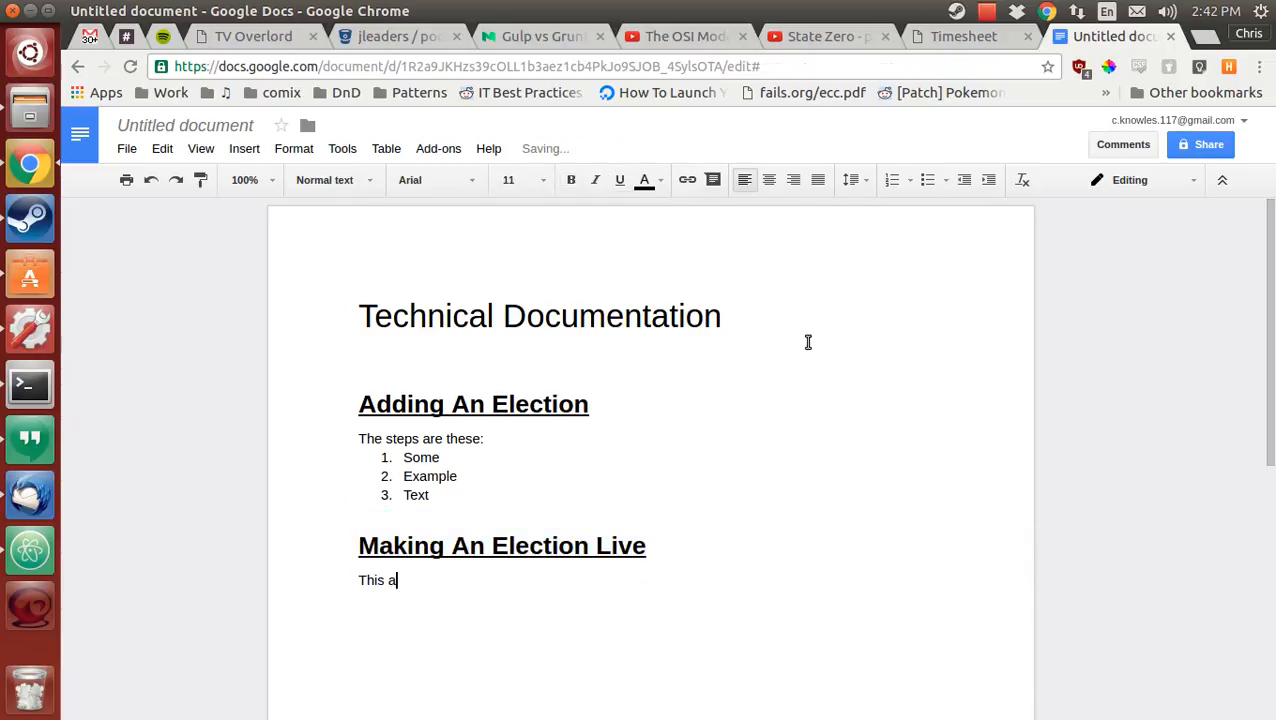
pyautogui.write('lso some steps')
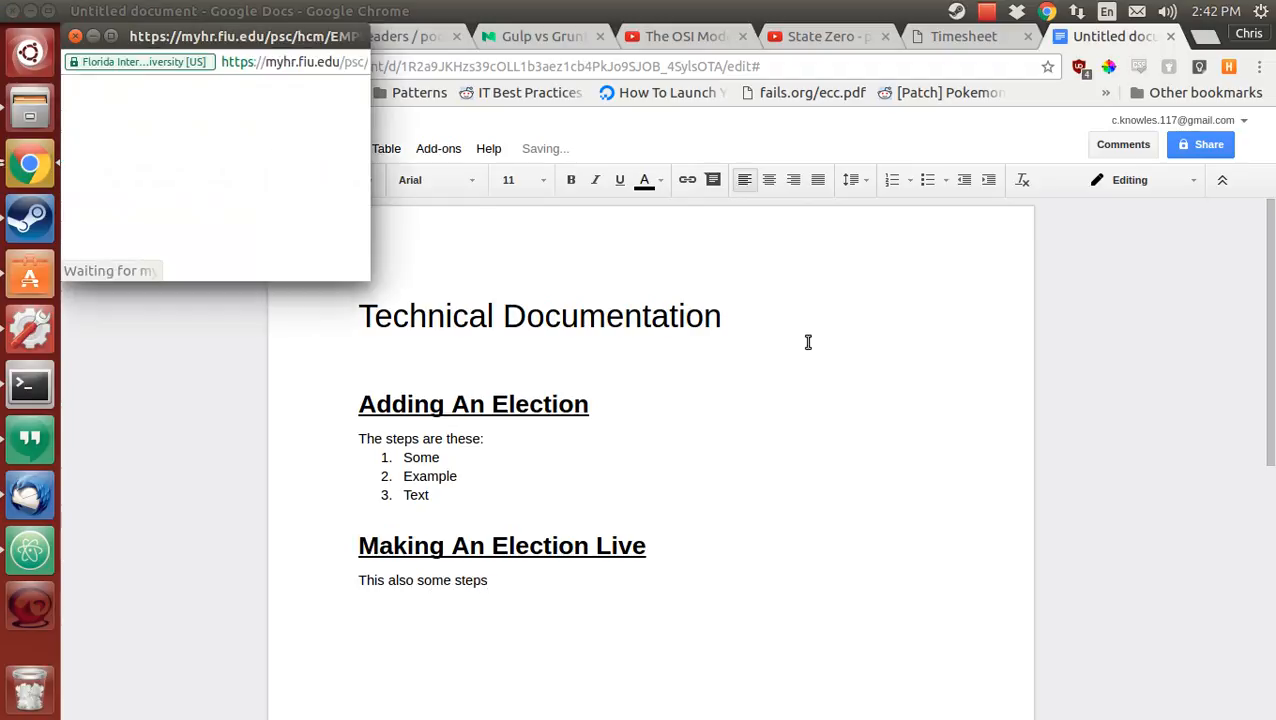
pyautogui.click(201, 206)
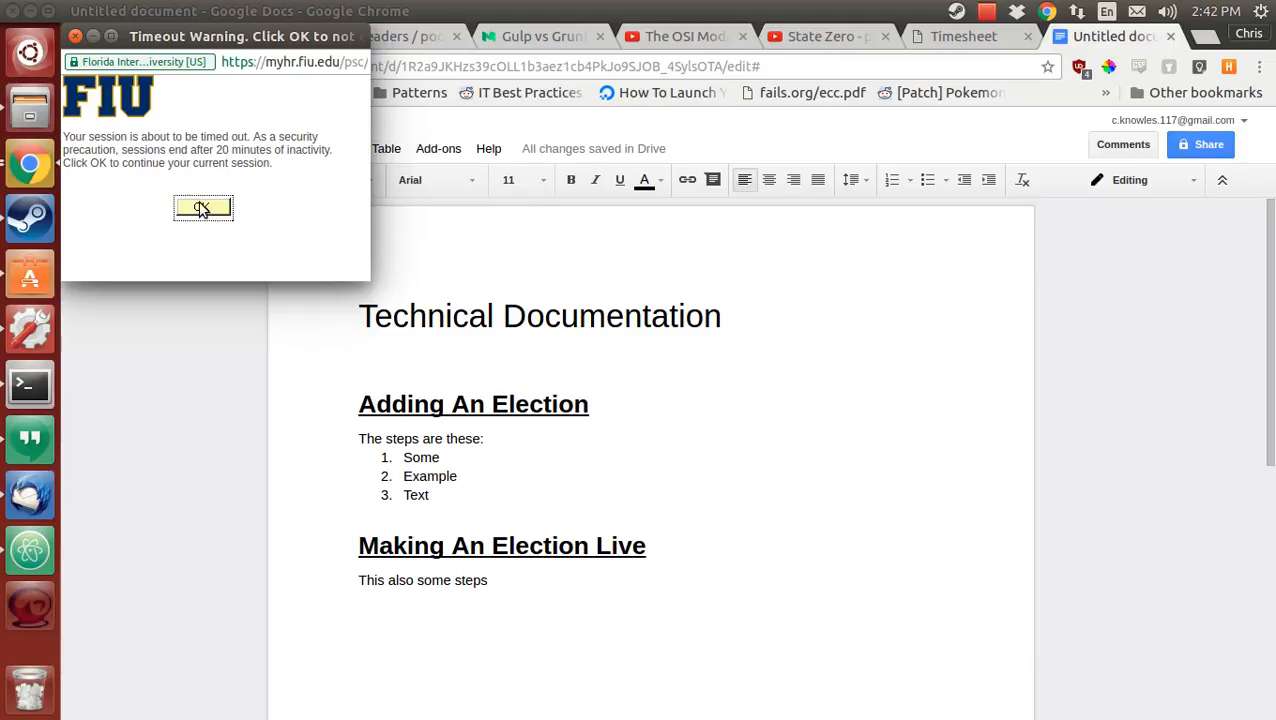
# Step: End the line "This also some steps" with a colon and start a new line below it
pyautogui.press('Return')
pyautogui.press('BackSpace')
pyautogui.write(':')
pyautogui.press('Return')
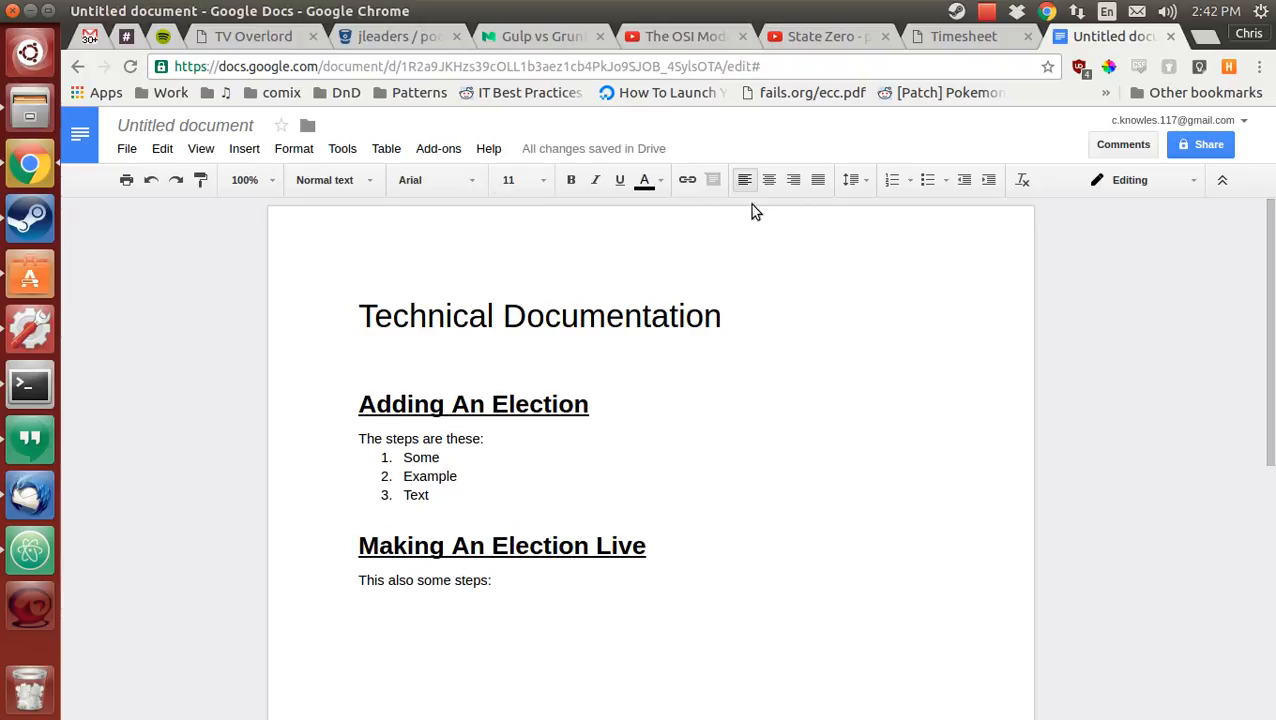
# Step: Add a numbered list with the items "That I", "Will list" and "Here", and end the list with a plain line
pyautogui.click(891, 182)
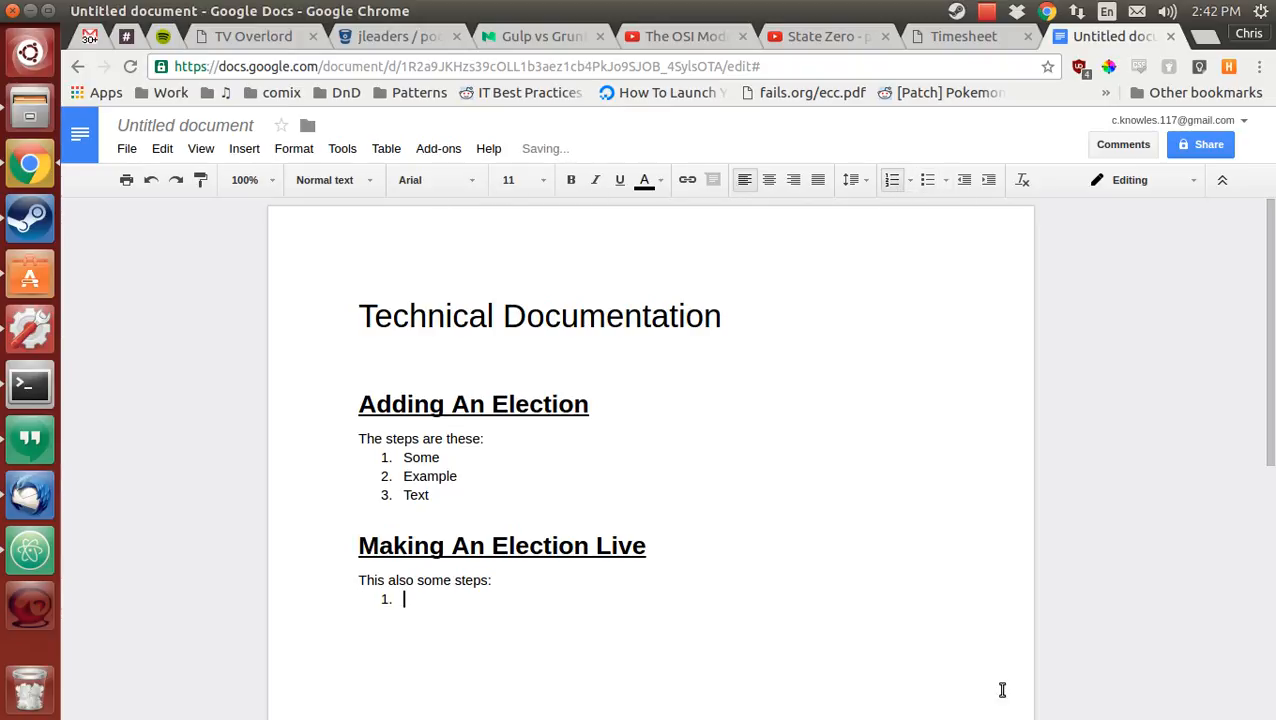
pyautogui.write('That I')
pyautogui.press('Return')
pyautogui.write('Will list')
pyautogui.press('Return')
pyautogui.write('Here')
pyautogui.press('Return')
pyautogui.press('Return')
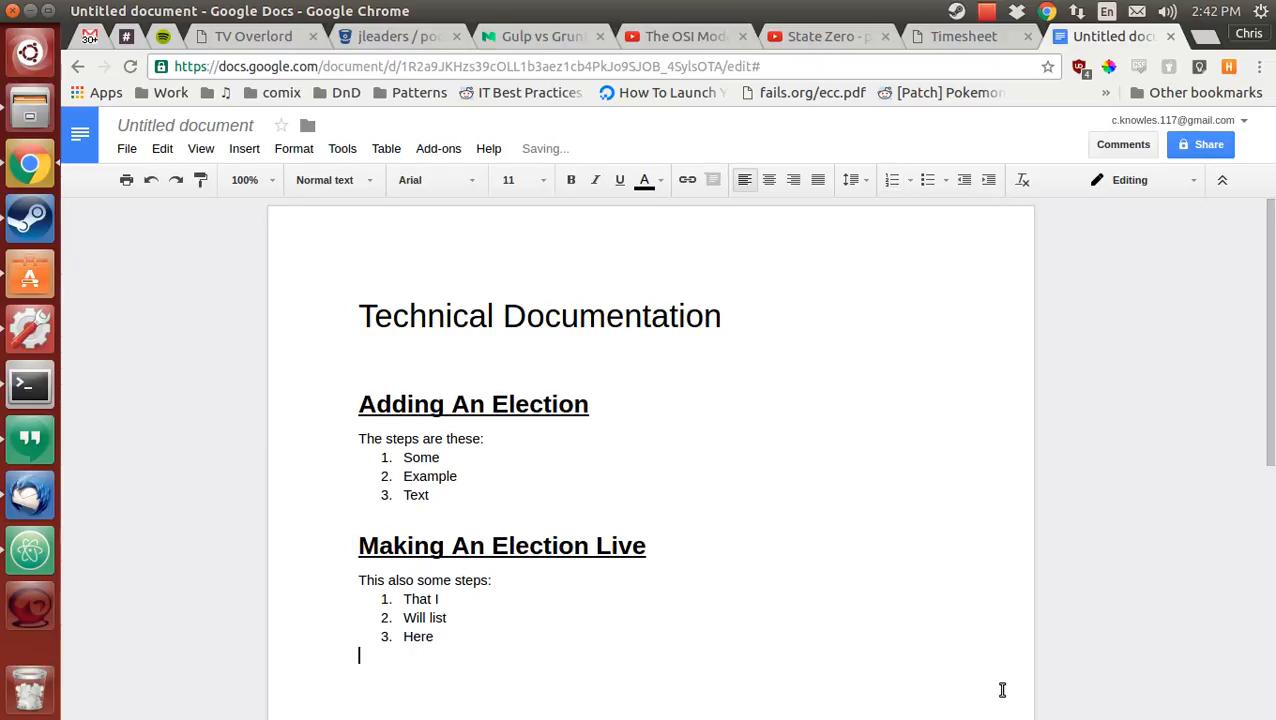
# Step: Write "Add Questions to Election" below the second numbered list and apply the Heading 1 style to it
pyautogui.scroll(-2, 1108, 507)
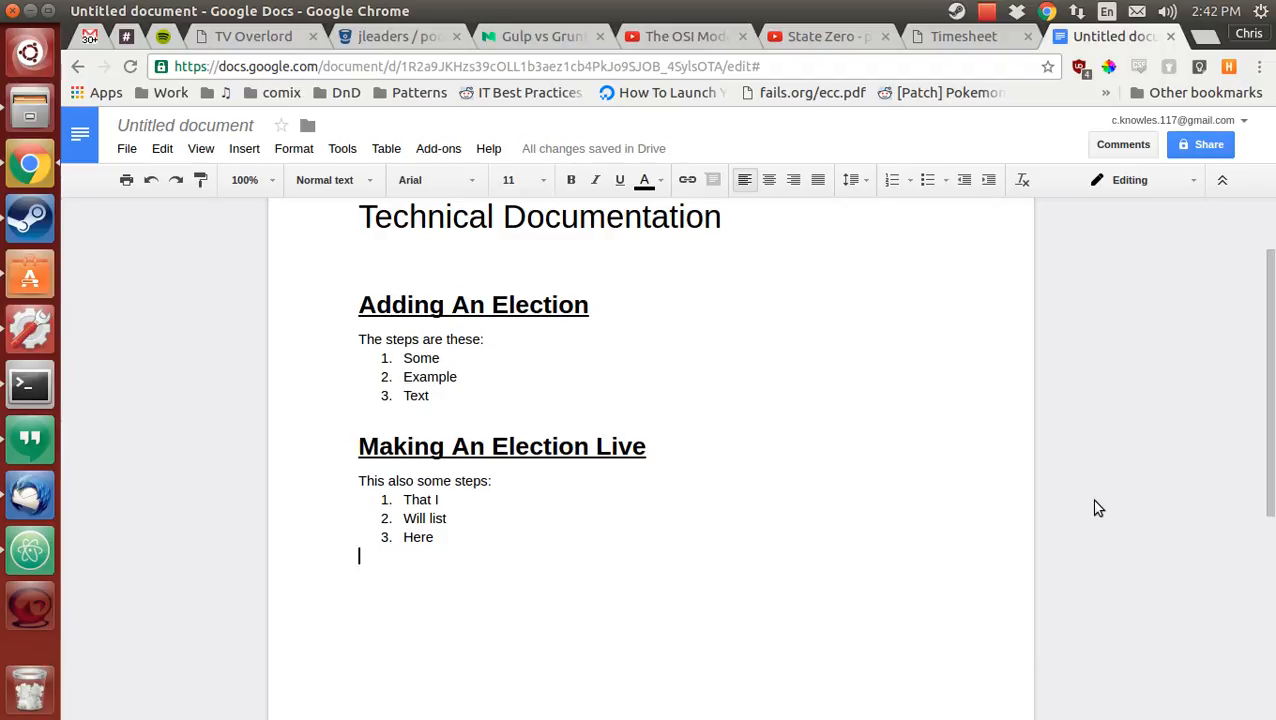
pyautogui.write('Add ')
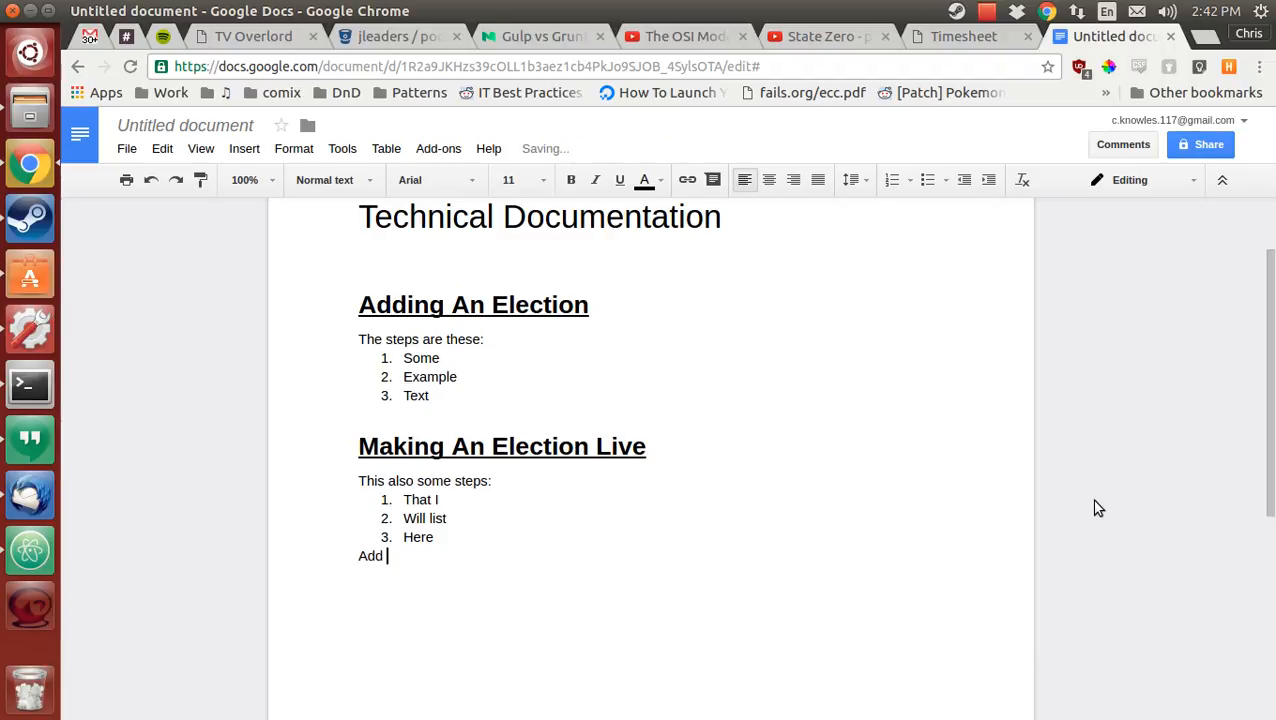
pyautogui.write('Q')
pyautogui.press('BackSpace')
pyautogui.press('BackSpace')
pyautogui.write('Questions to Election')
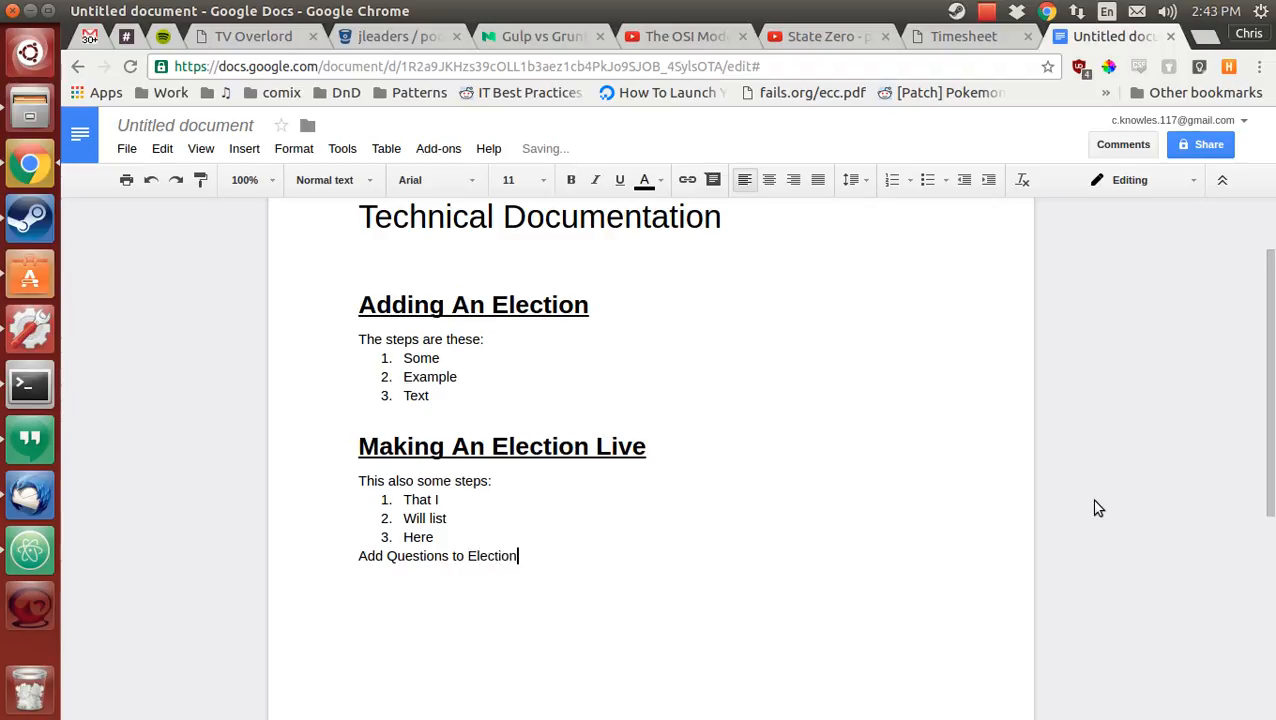
pyautogui.hotkey('ctrl', 'alt', '1')
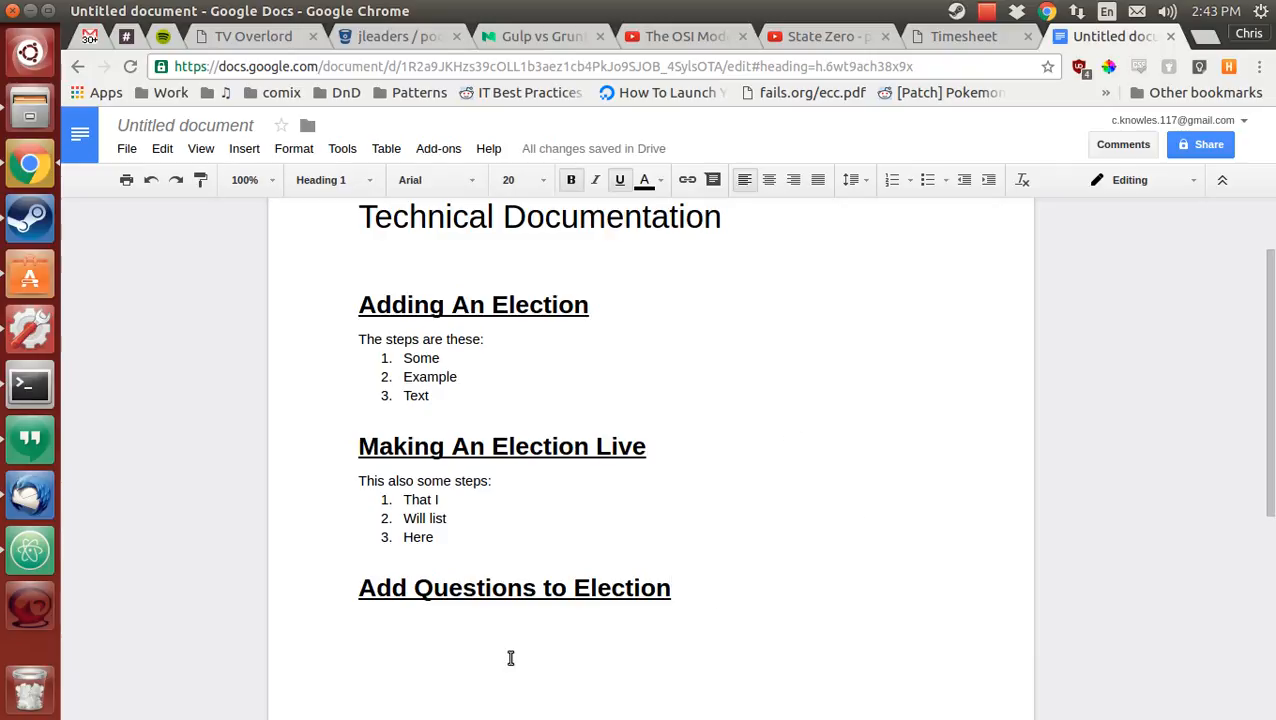
pyautogui.click(329, 182)
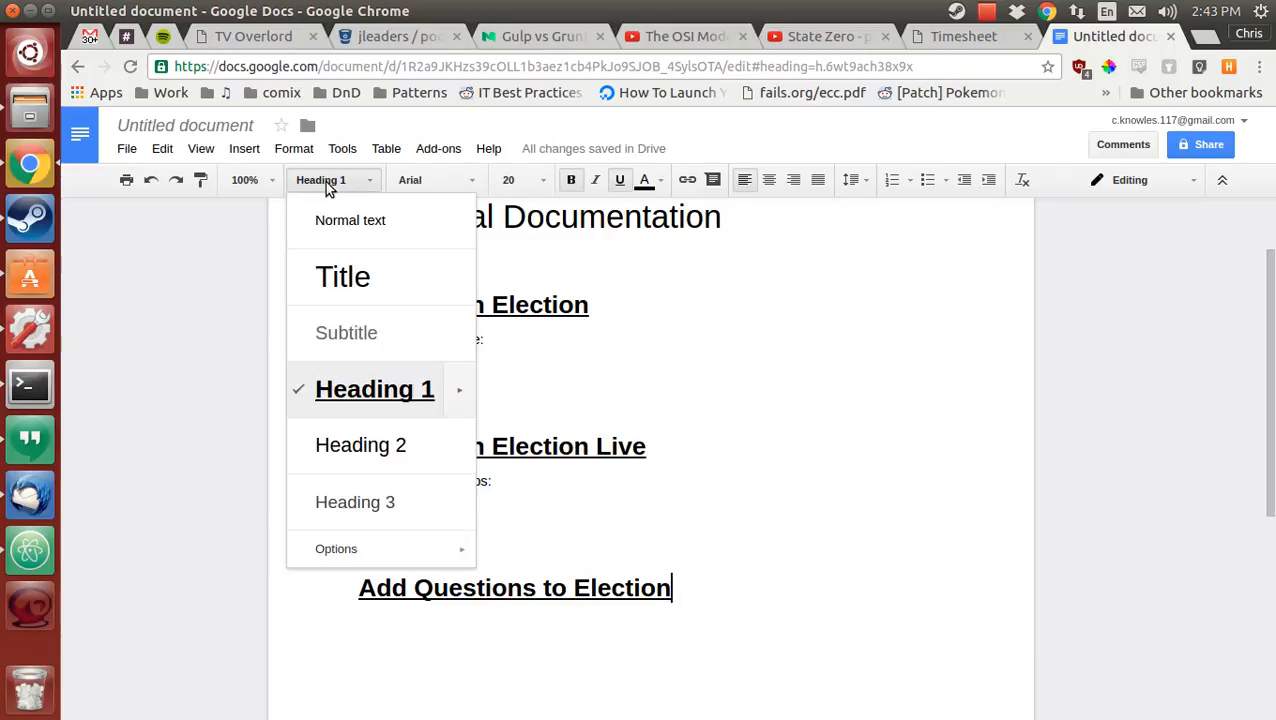
pyautogui.click(328, 186)
pyautogui.moveTo(508, 308); pyautogui.dragTo(390, 298)
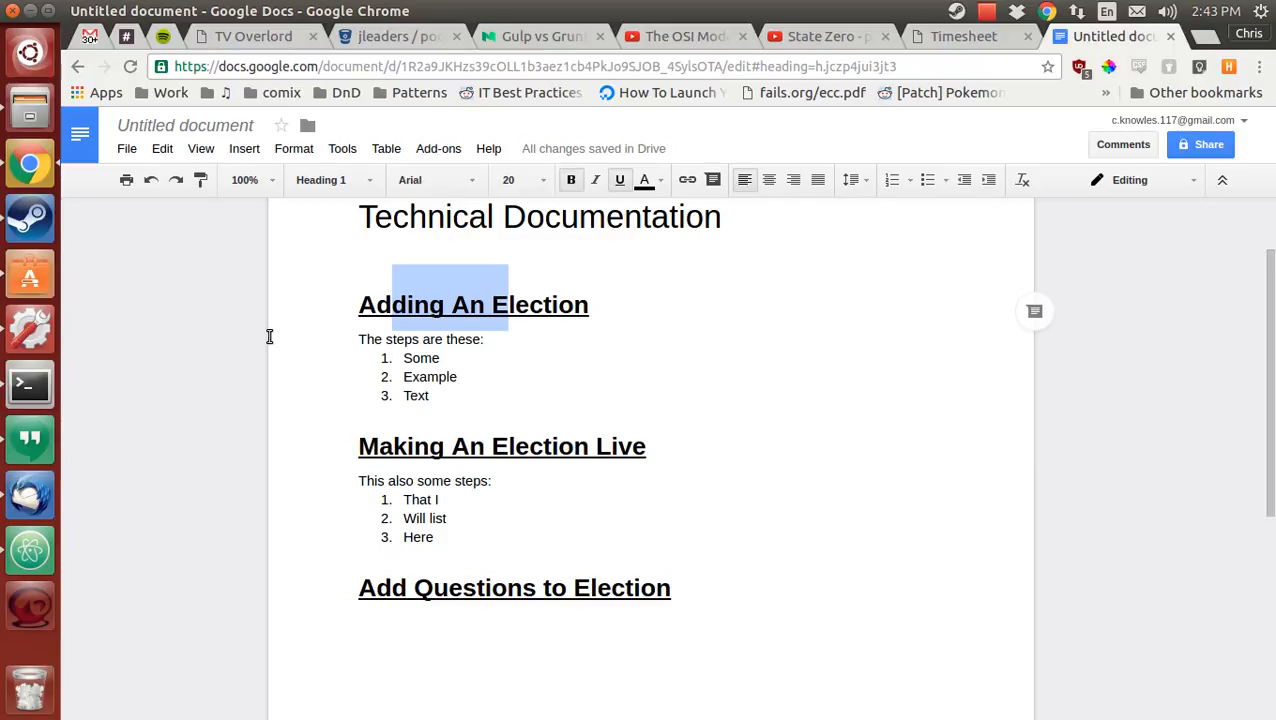
# Step: Remove bold from the word "Add" in the "Add Questions to Election" heading and update the Heading 1 style to match
pyautogui.click(677, 633)
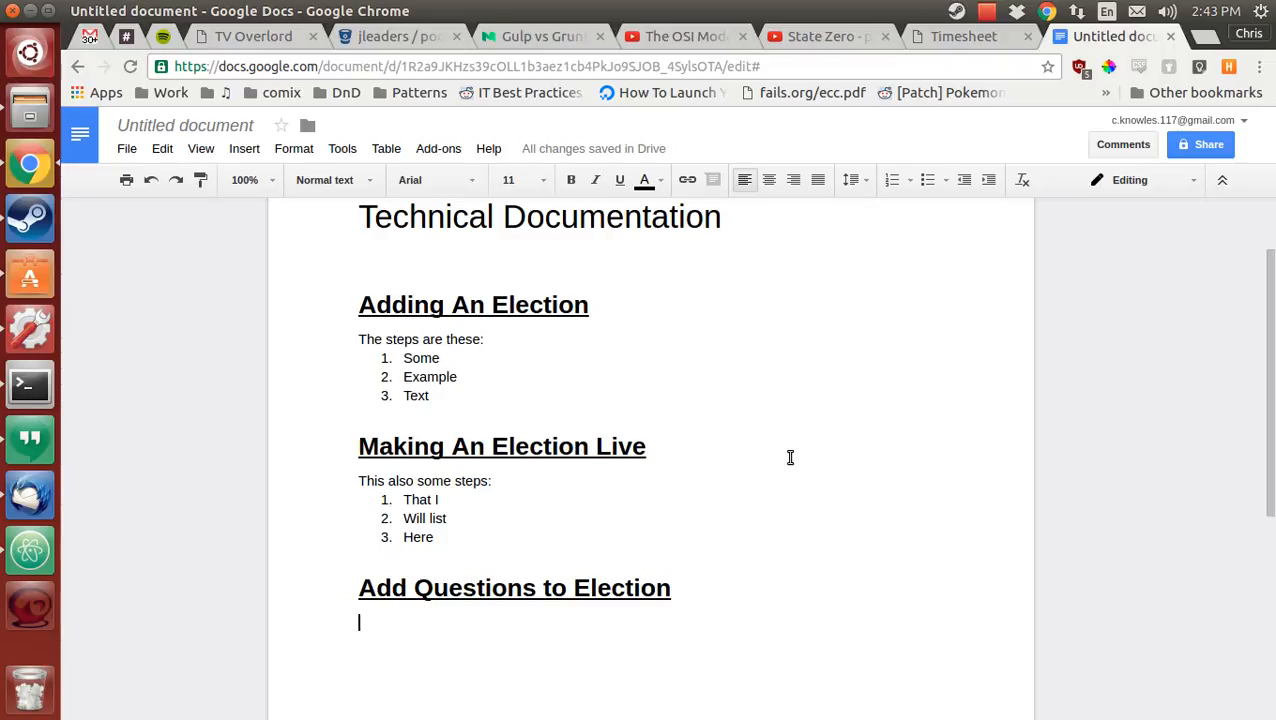
pyautogui.press('Up')
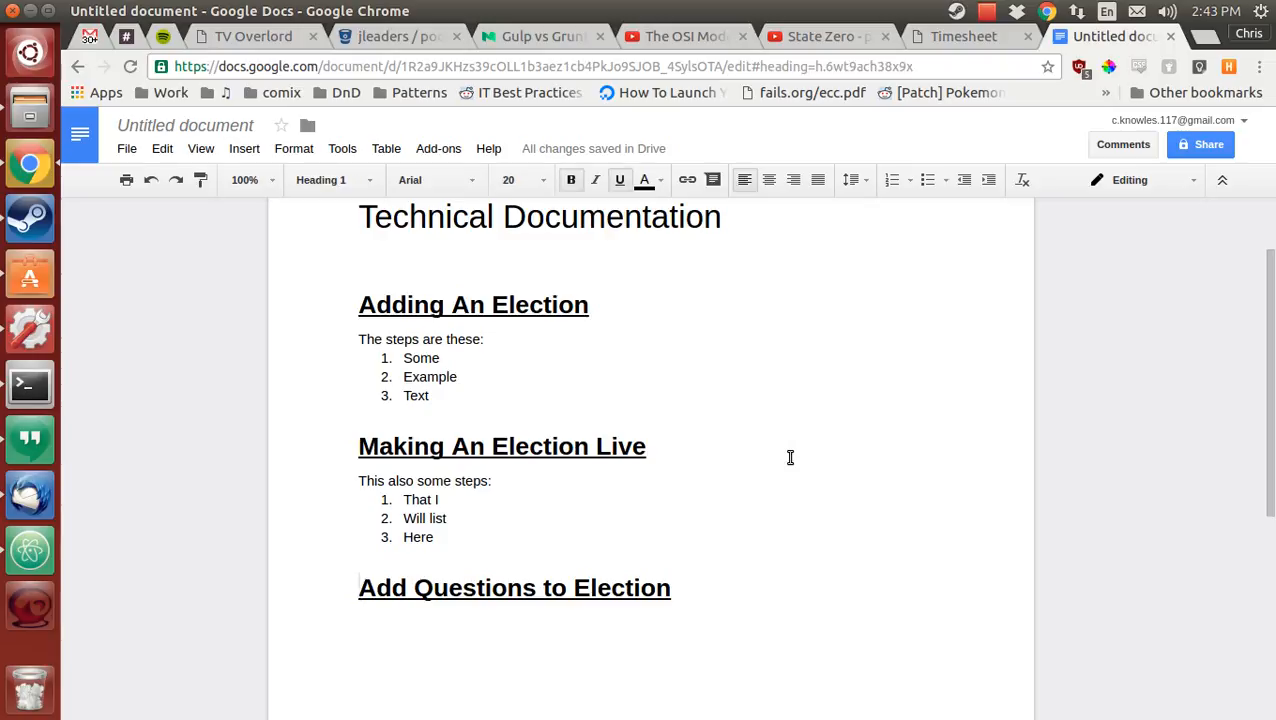
pyautogui.hotkey('ctrl', 'shift', 'Right')
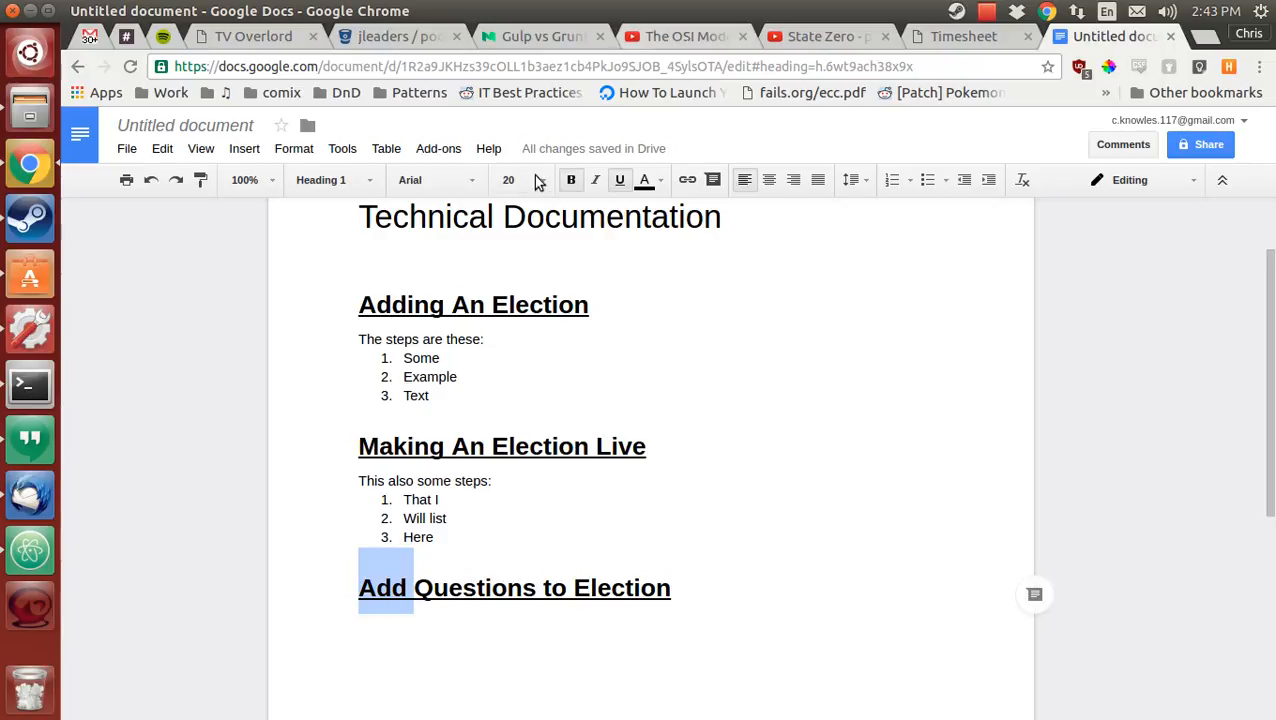
pyautogui.click(569, 183)
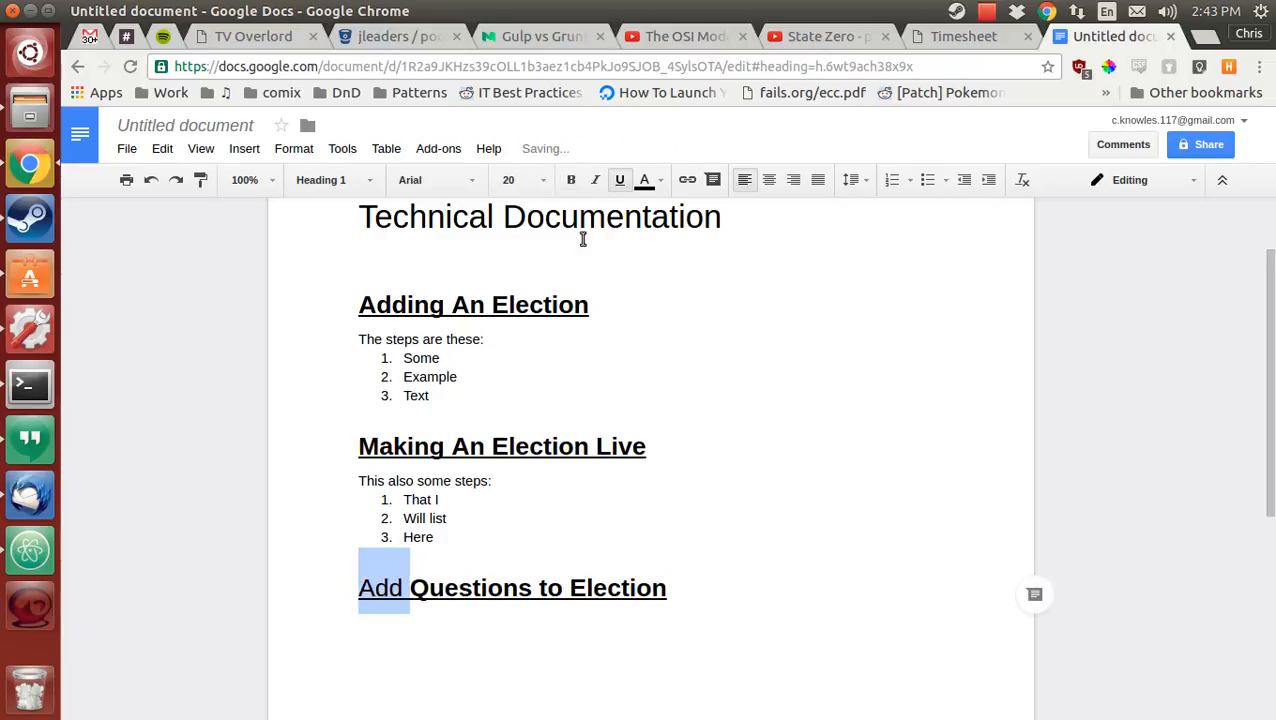
pyautogui.click(340, 180)
pyautogui.moveTo(460, 392)
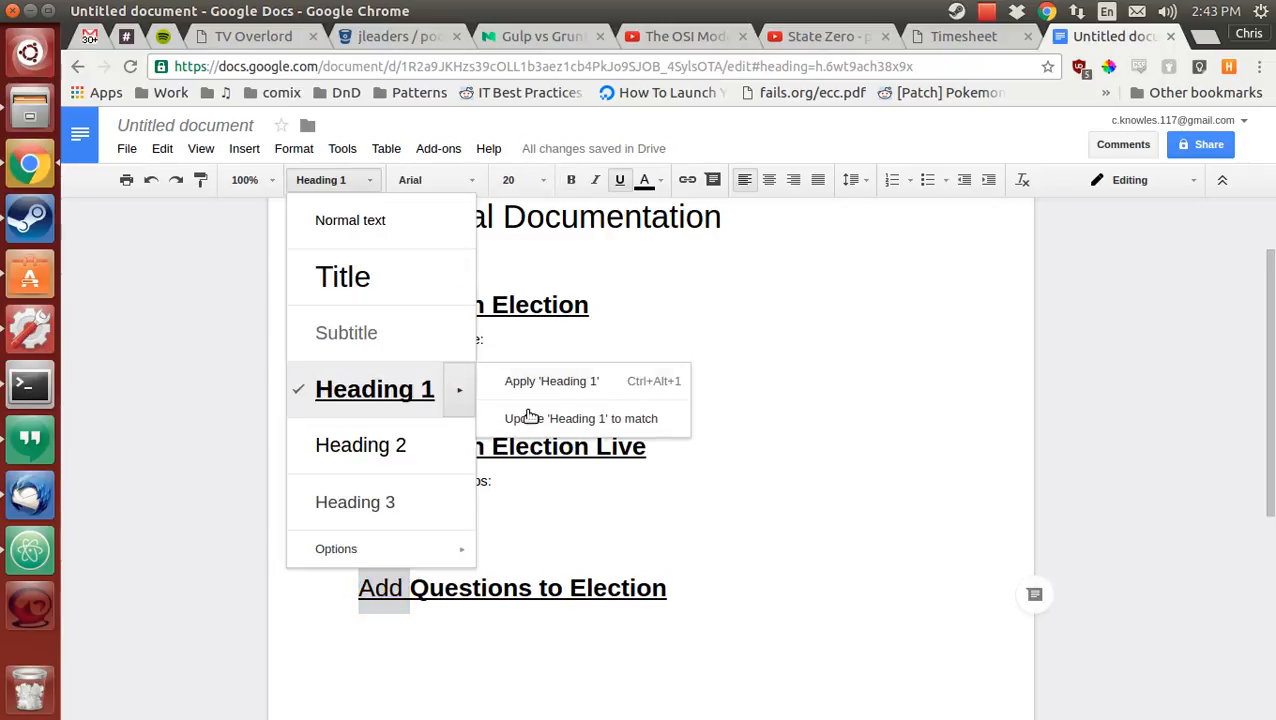
pyautogui.click(537, 424)
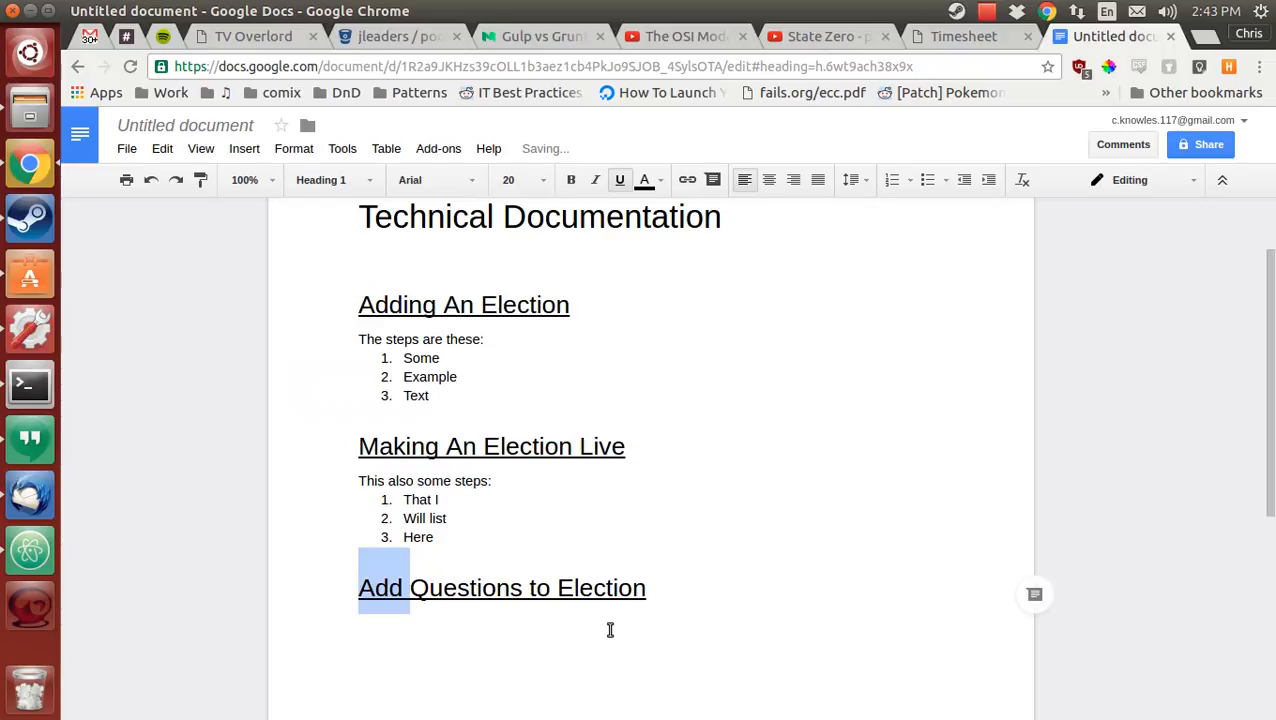
# Step: Remove the underline from the word "Add" in the last heading and update the Heading 1 style to match
pyautogui.click(619, 181)
pyautogui.click(362, 182)
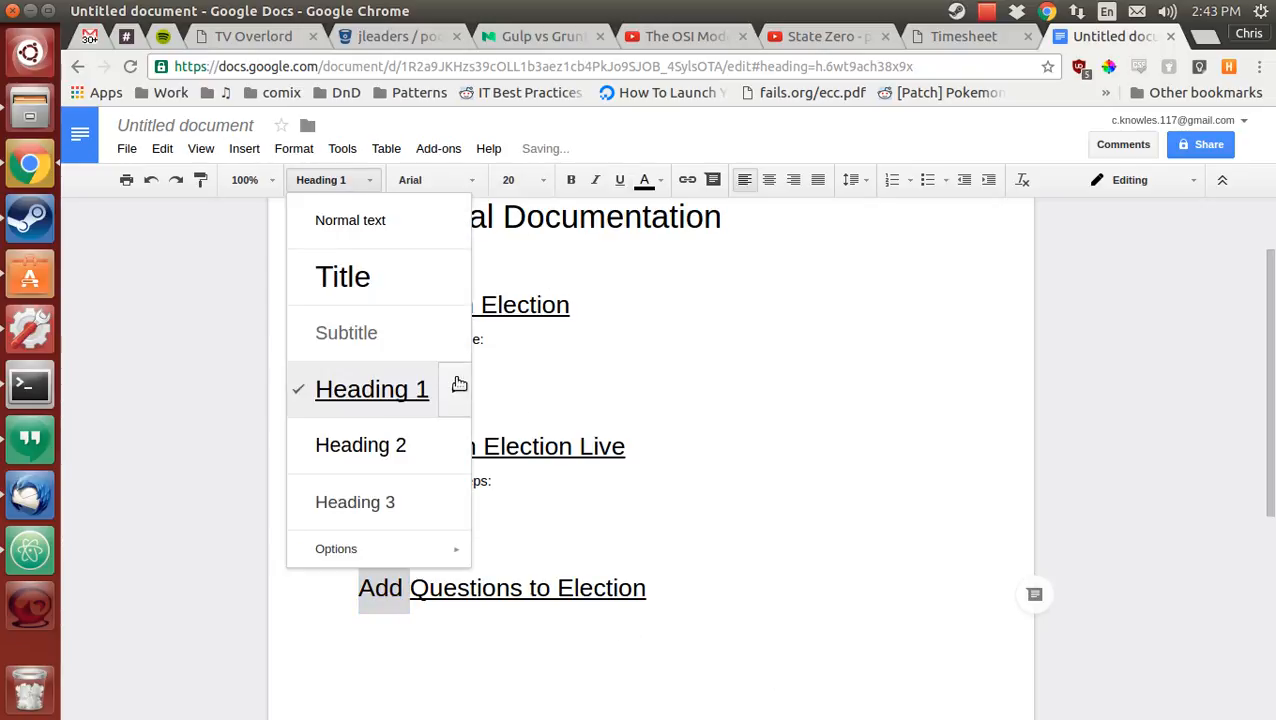
pyautogui.moveTo(443, 390)
pyautogui.click(538, 419)
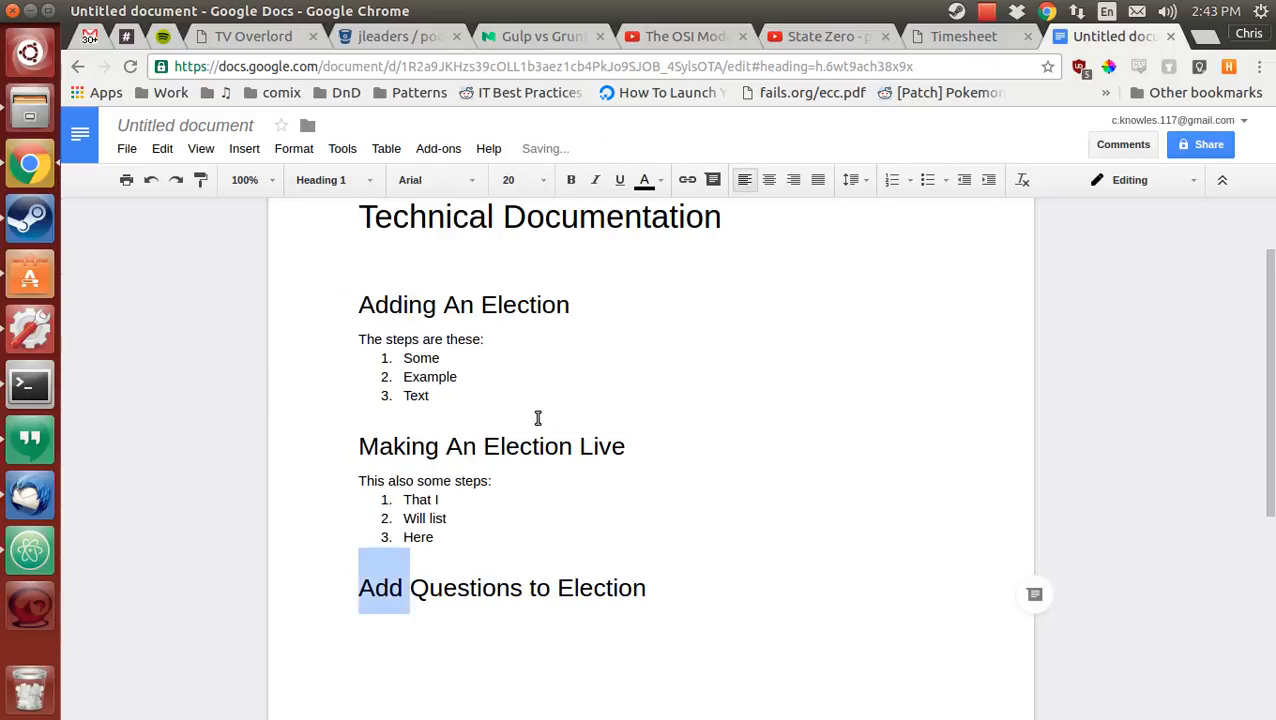
# Step: Underline only the word "Election" in the "Add Questions to Election" heading
pyautogui.doubleClick(669, 585)
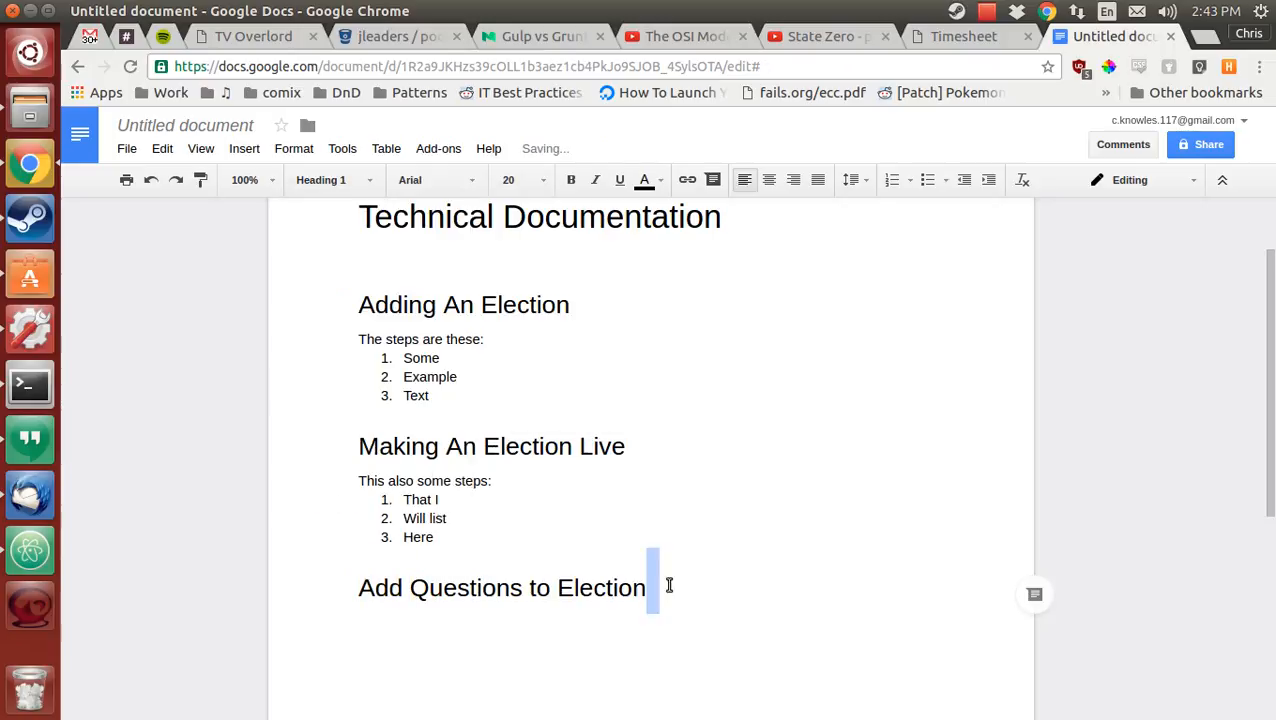
pyautogui.doubleClick(600, 584)
pyautogui.click(618, 183)
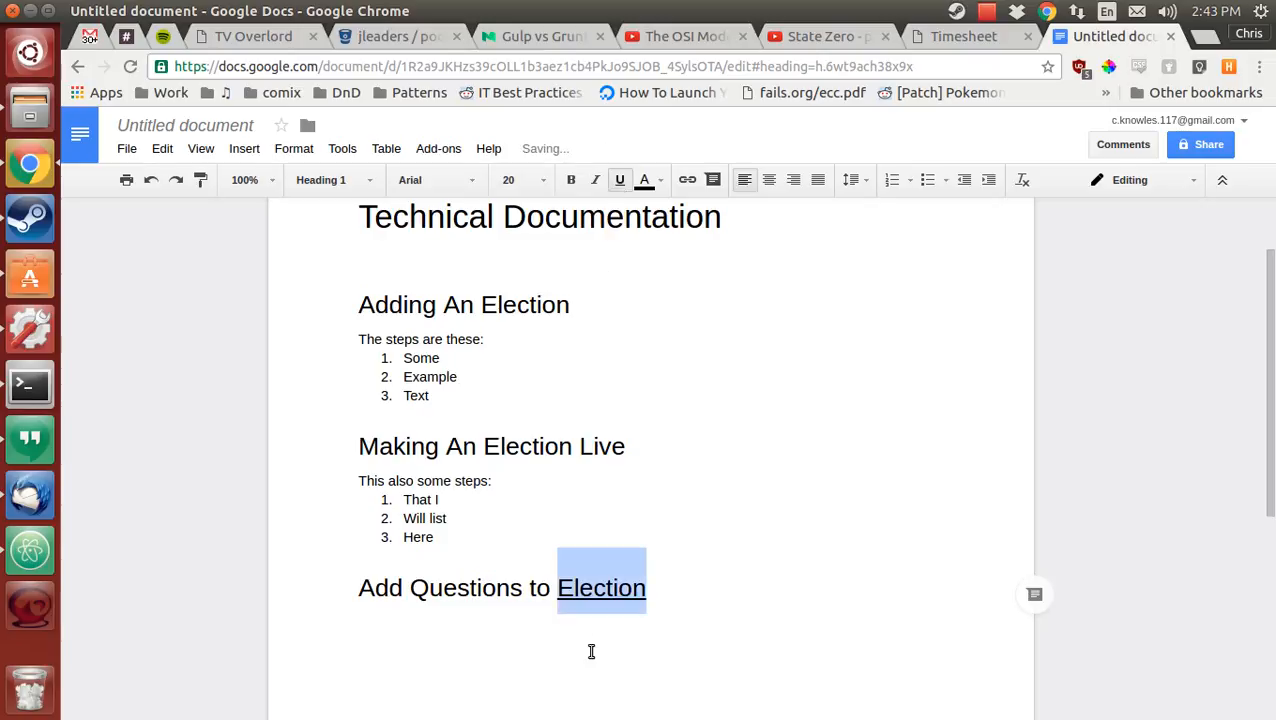
pyautogui.click(430, 588)
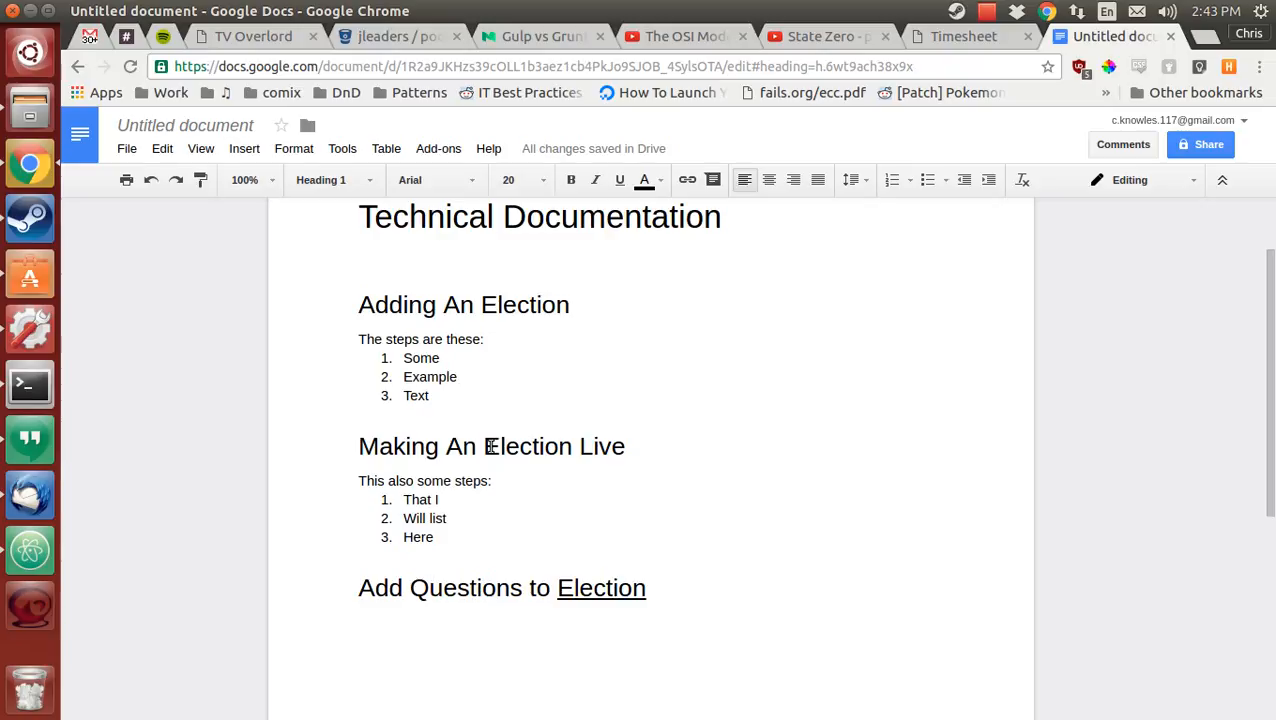
pyautogui.moveTo(392, 446); pyautogui.dragTo(597, 446)
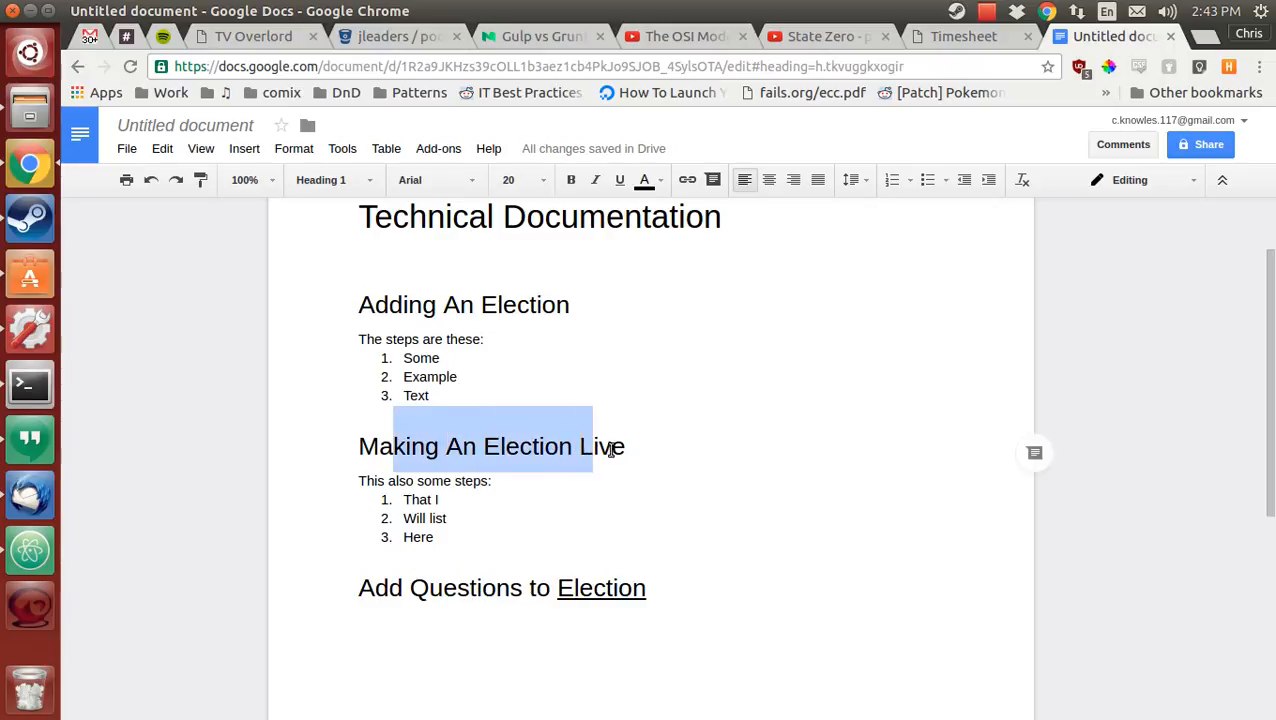
pyautogui.click(612, 447)
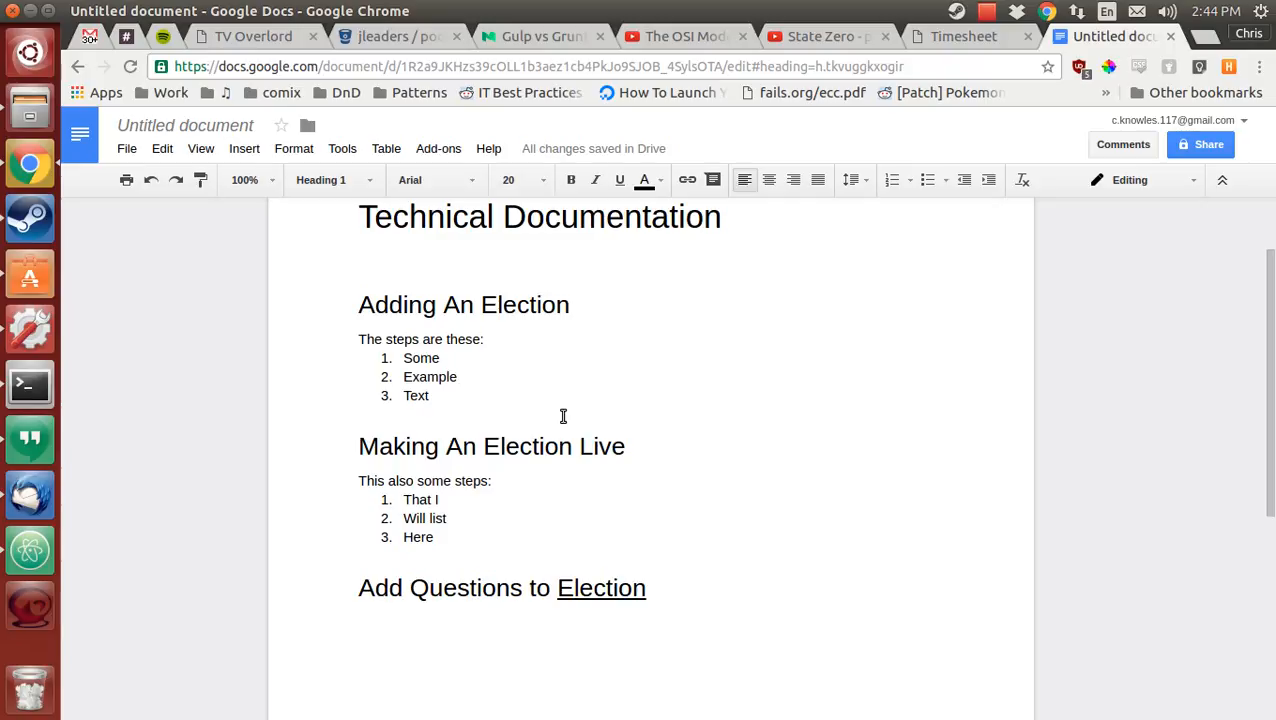
# Step: Insert a linked table of contents on a new line below the "Technical Documentation" title
pyautogui.scroll(1, 496, 341)
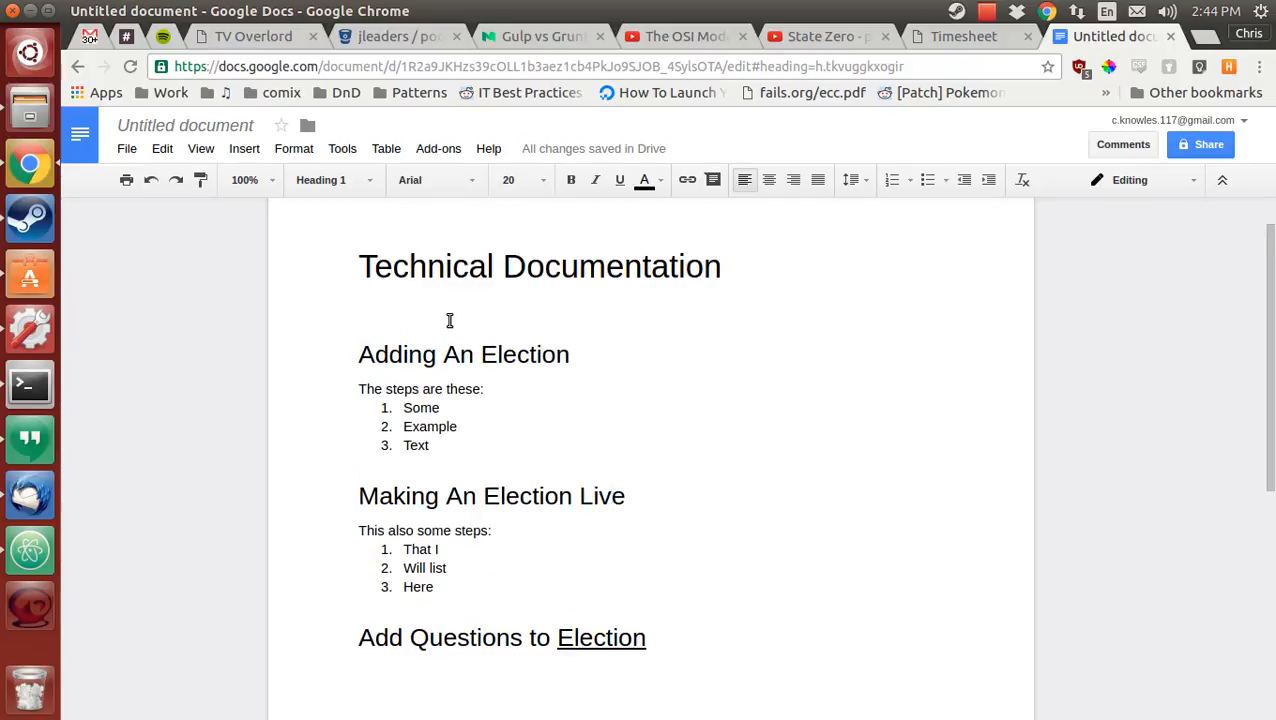
pyautogui.click(740, 278)
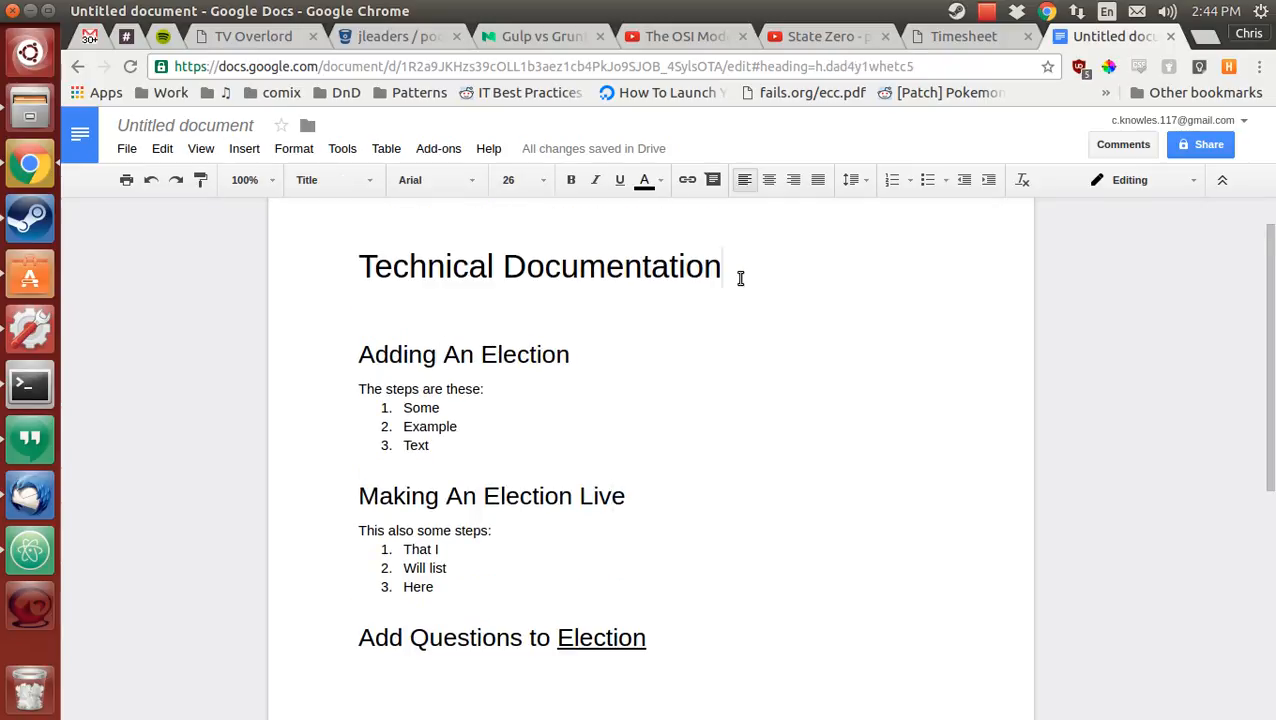
pyautogui.press('Return')
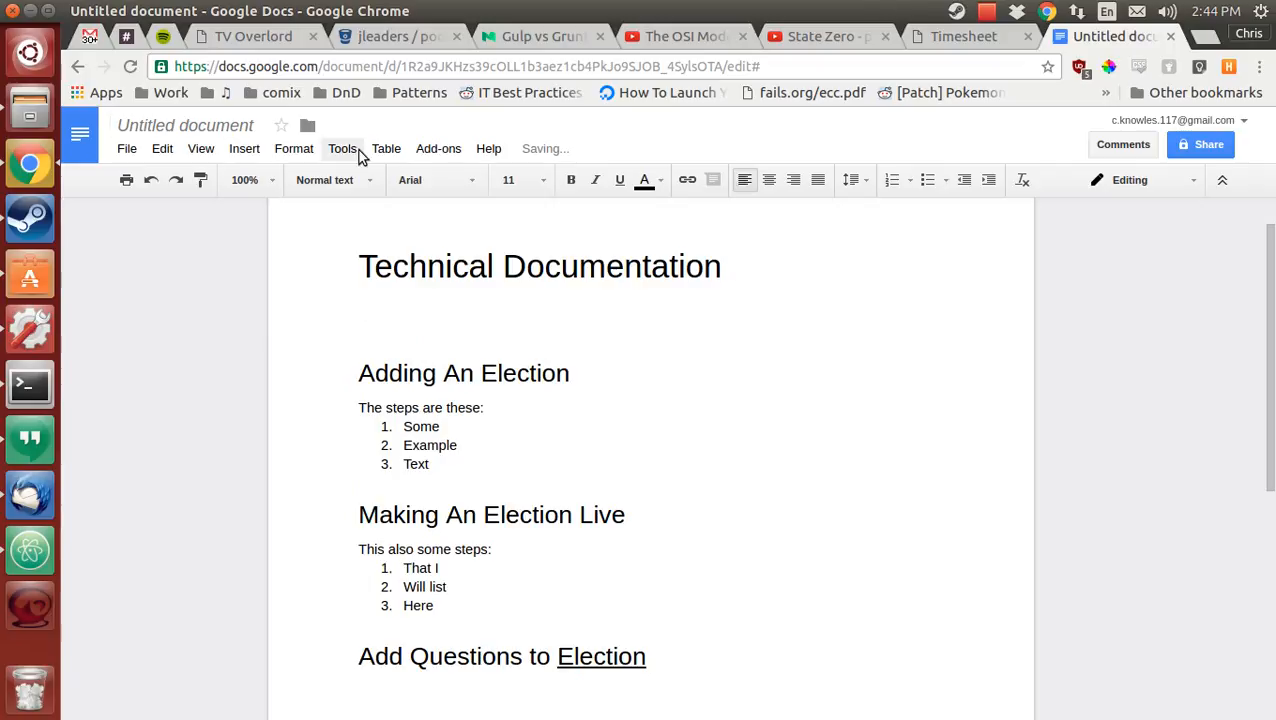
pyautogui.click(246, 149)
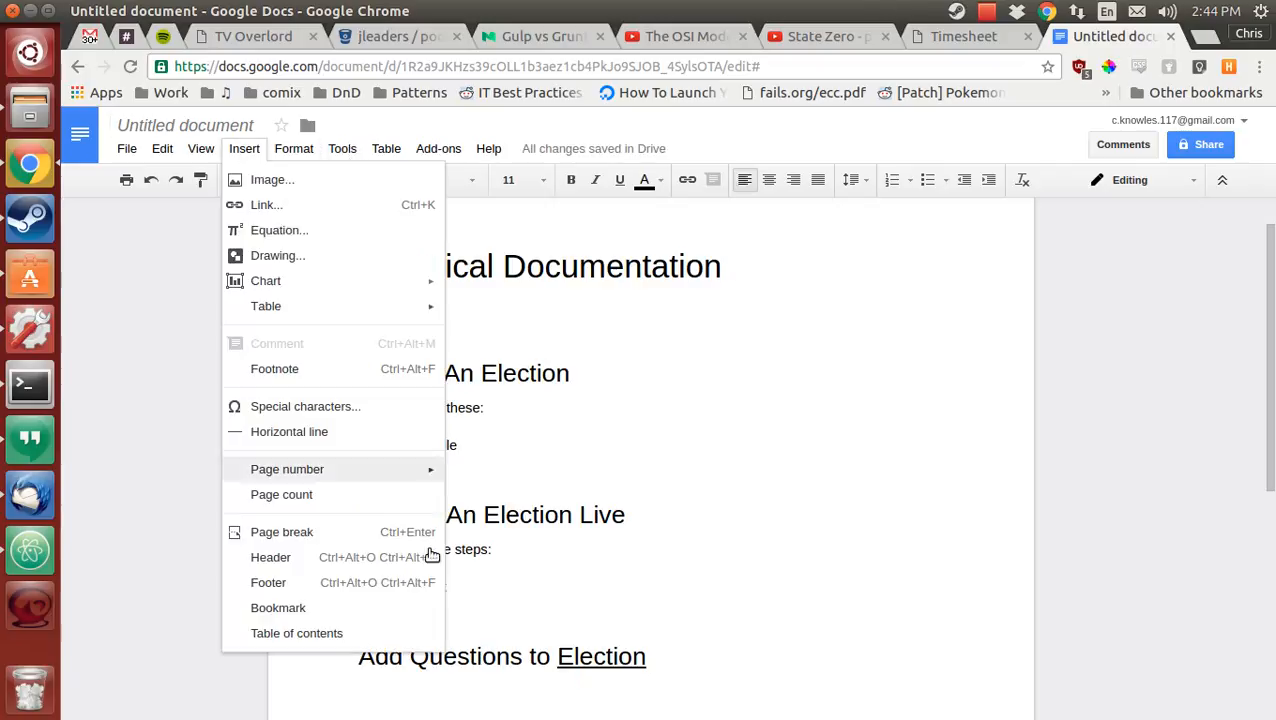
pyautogui.click(358, 633)
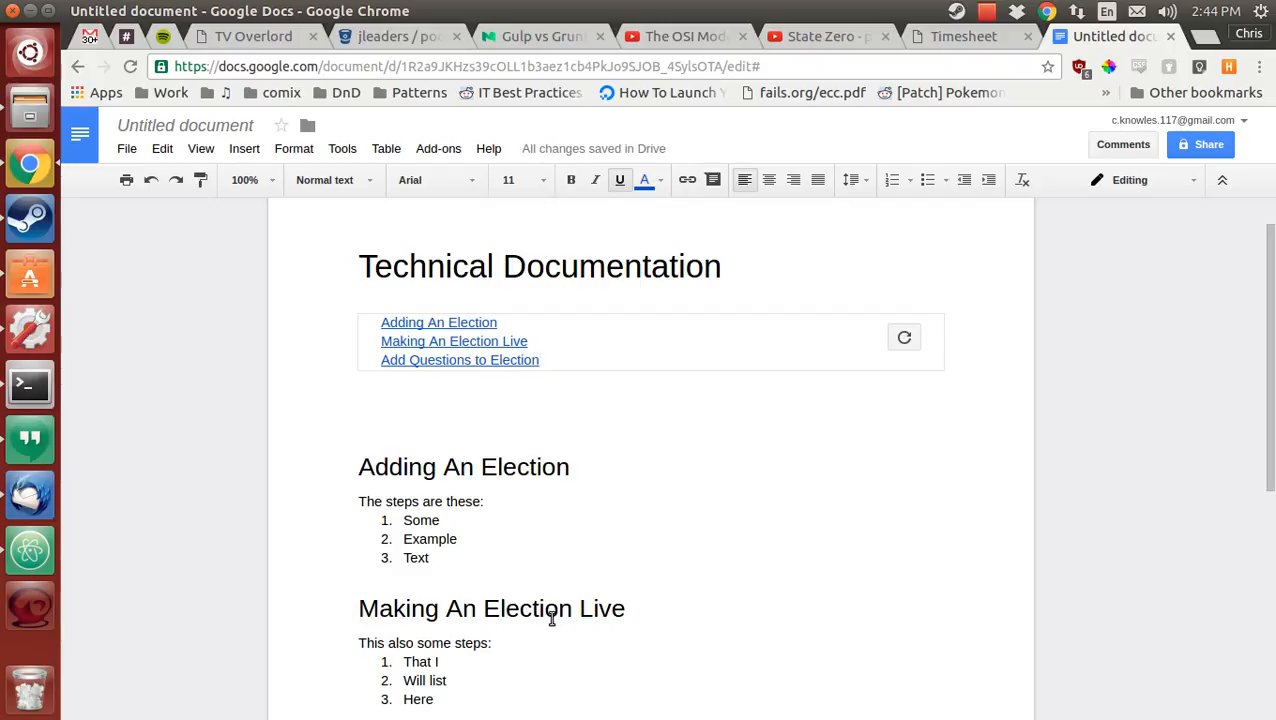
# Step: Write "Interacting with the QELookup Table" below the "Add Questions to Election" heading and apply the Heading 2 style to it
pyautogui.scroll(-3, 450, 520)
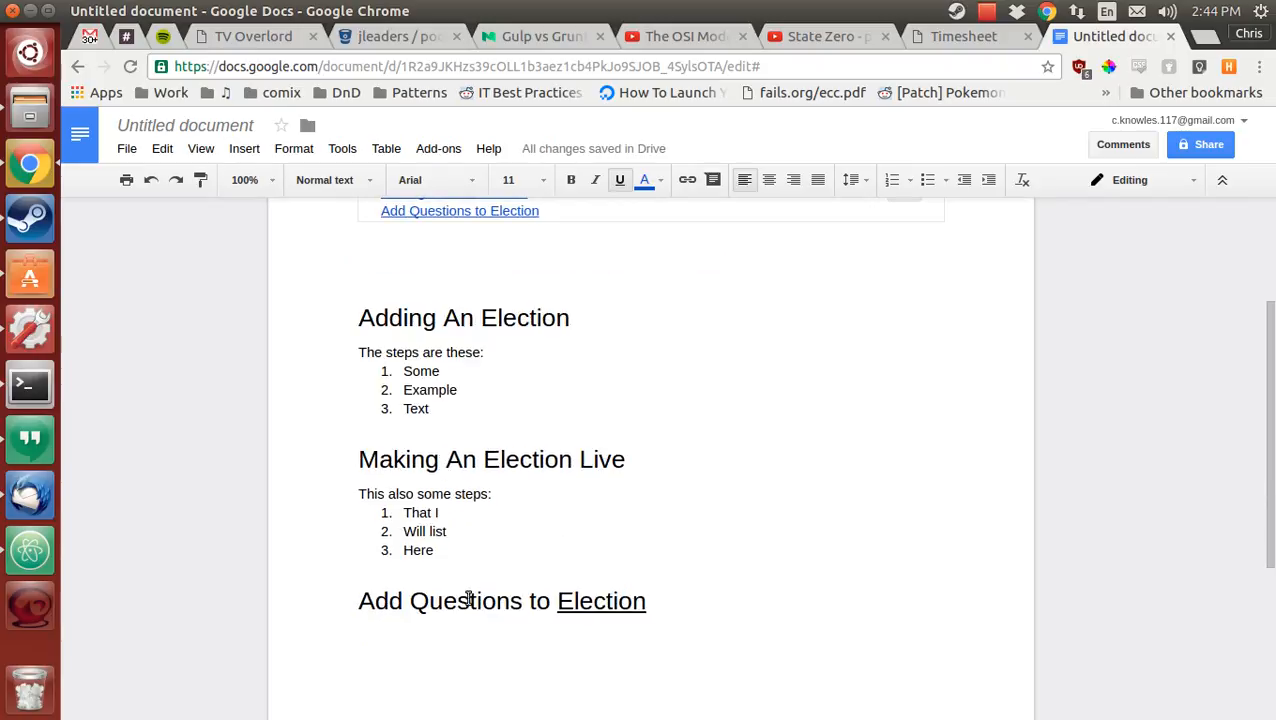
pyautogui.click(670, 600)
pyautogui.press('Return')
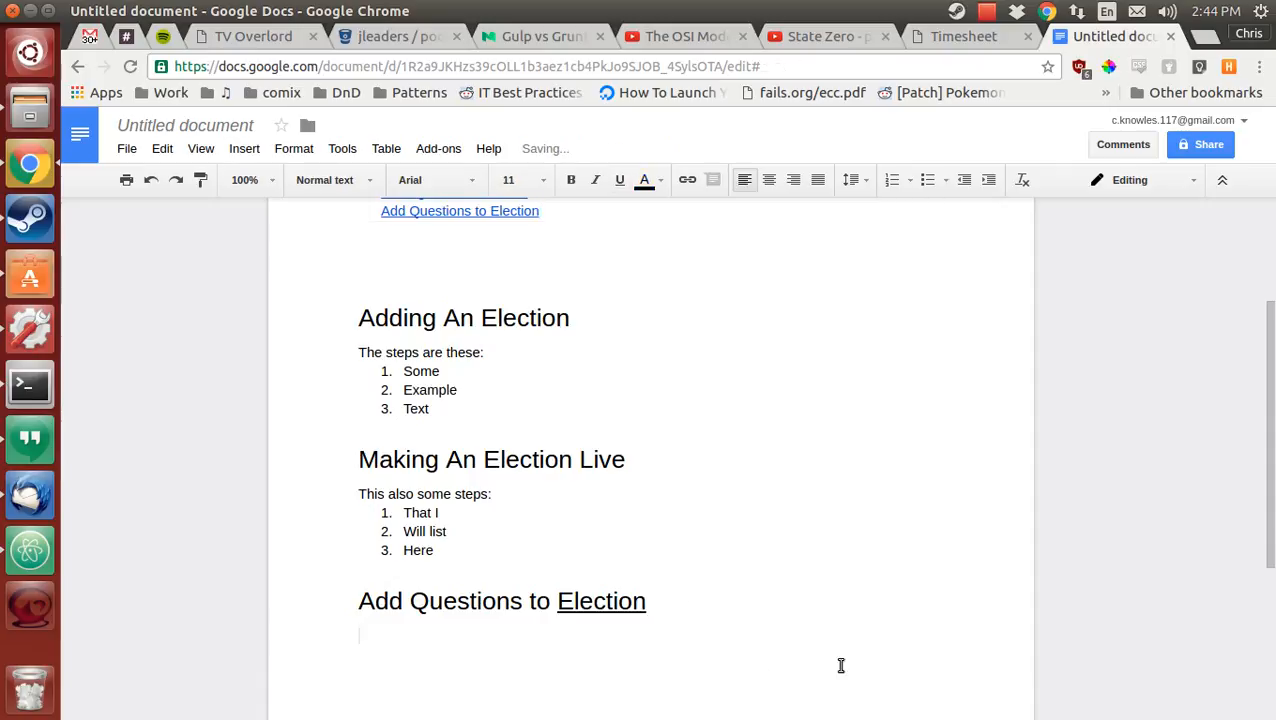
pyautogui.write('In')
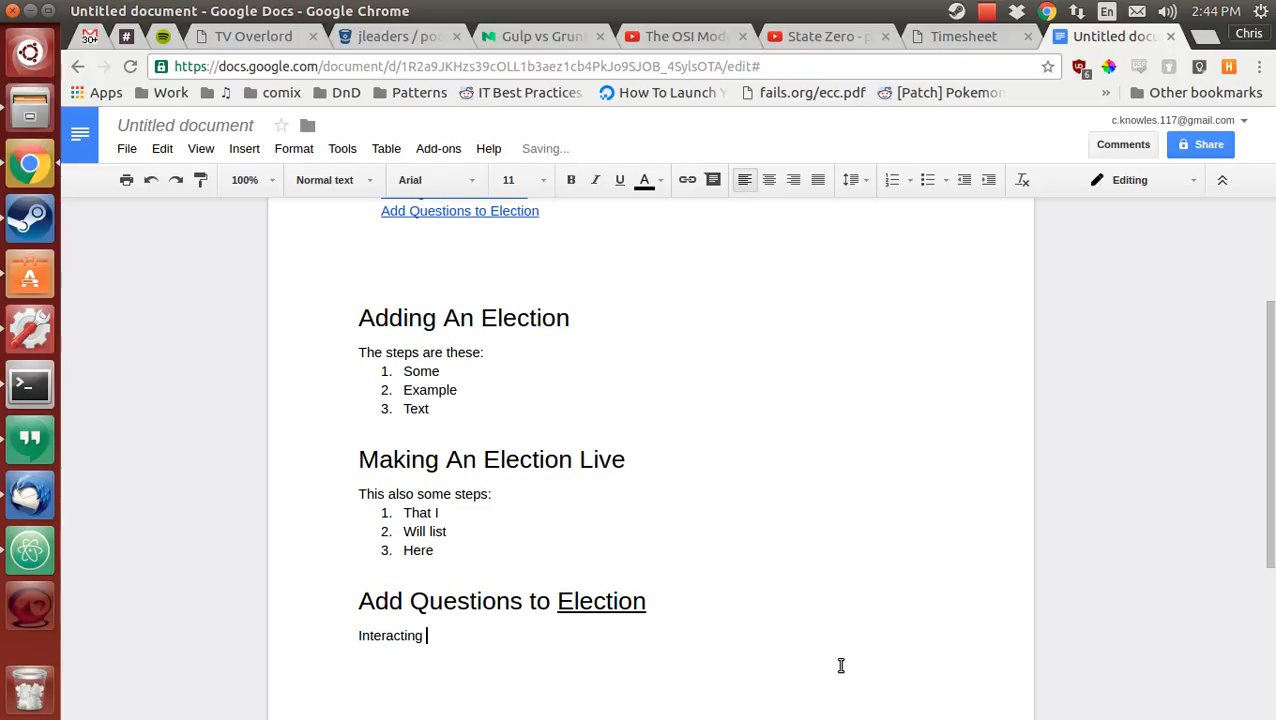
pyautogui.write('teracting with the QELookup Table')
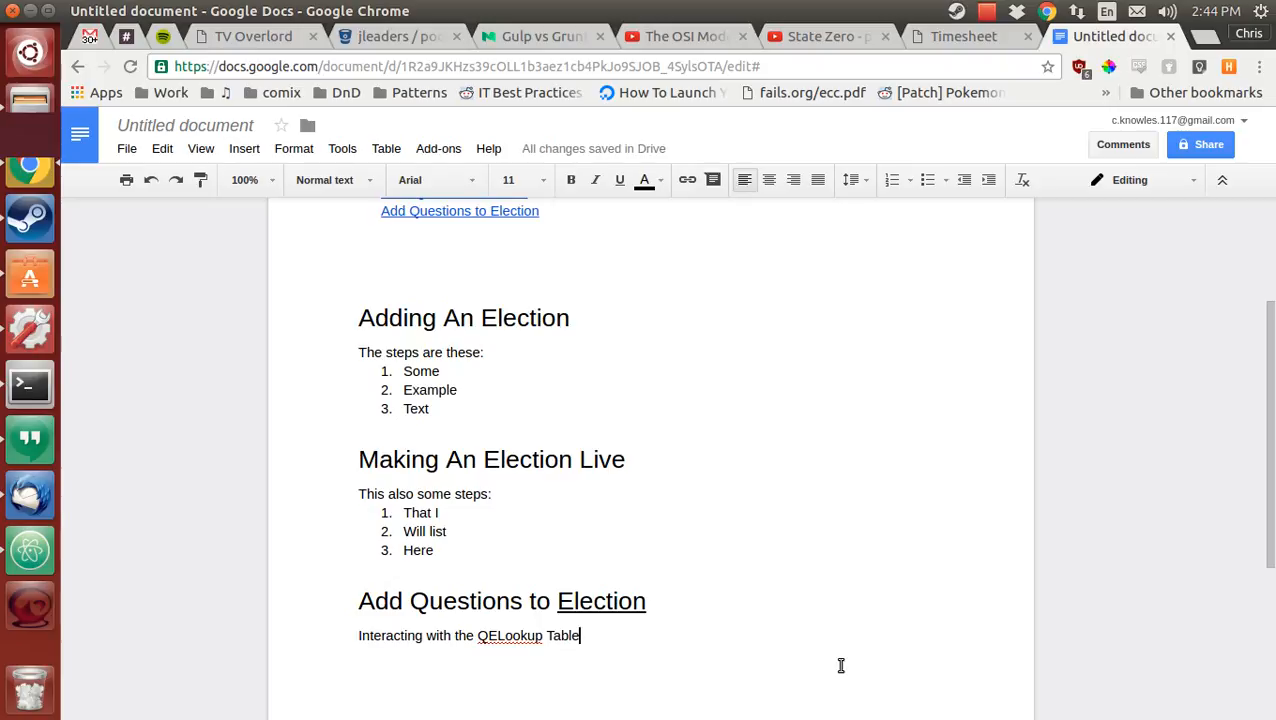
pyautogui.hotkey('ctrl', 'alt', '2')
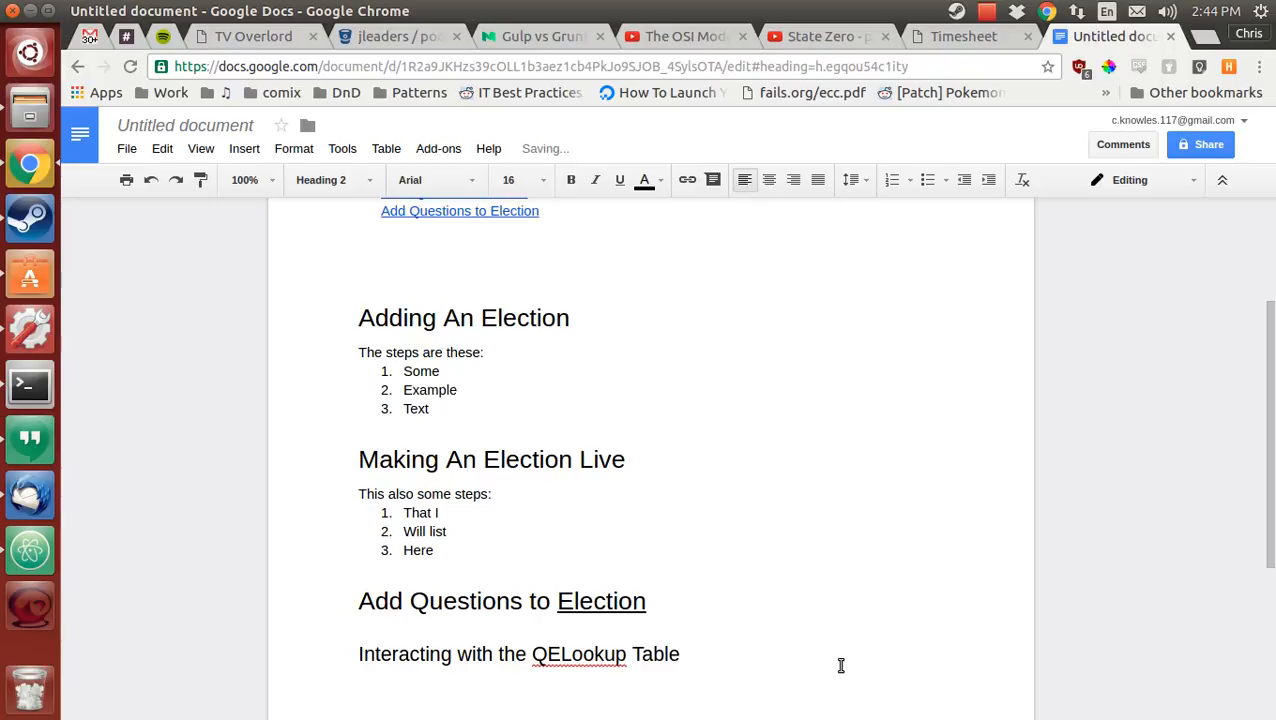
# Step: Apply the Heading 6 style to the line "Interacting with the QELookup Table"
pyautogui.click(367, 182)
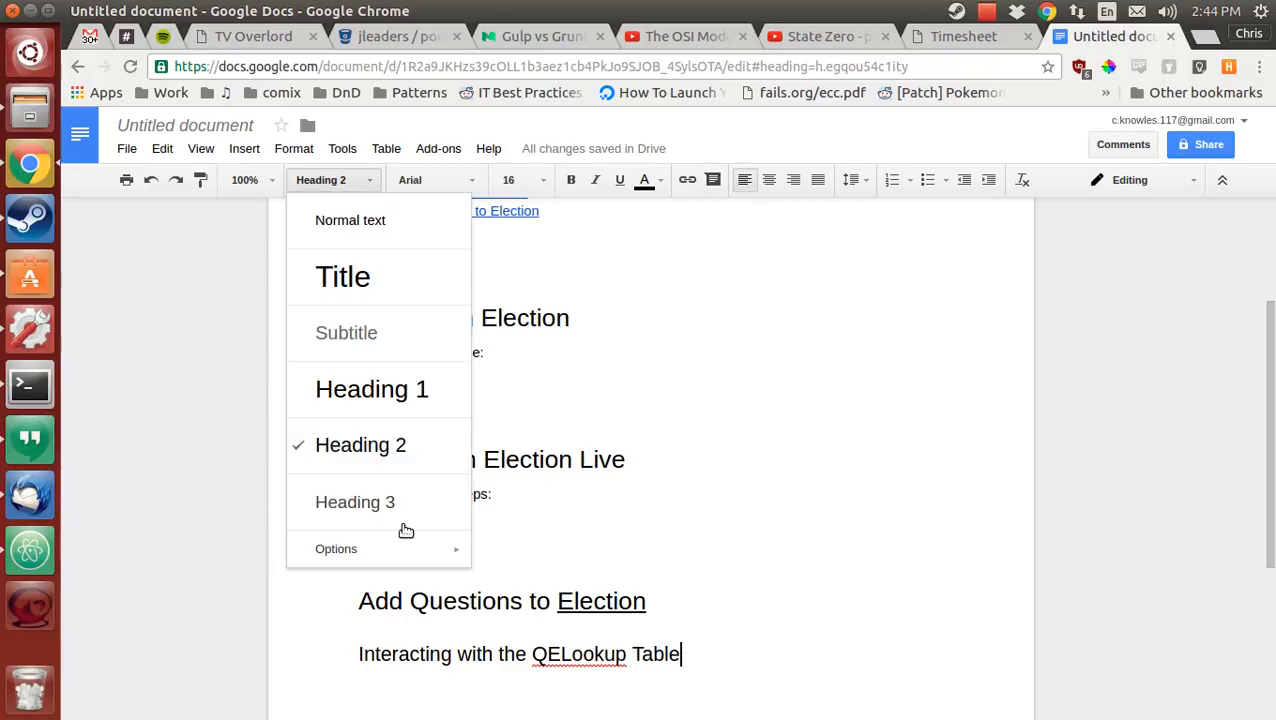
pyautogui.click(805, 635)
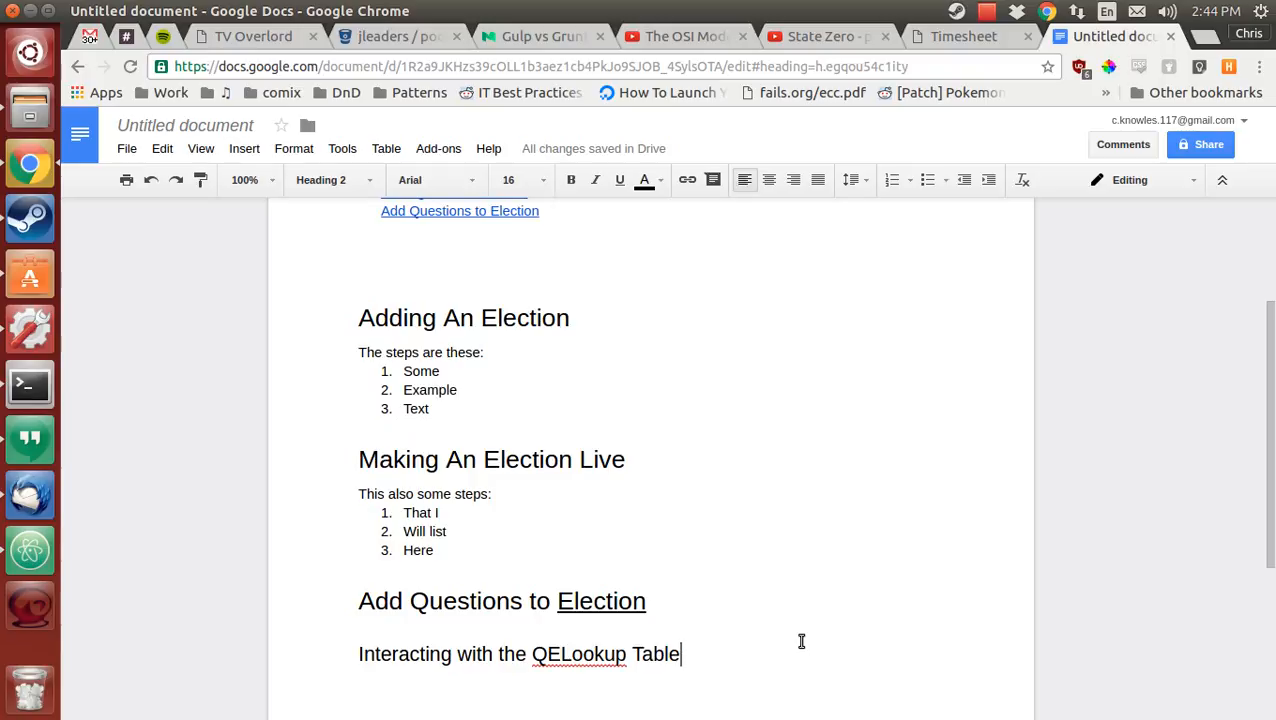
pyautogui.hotkey('ctrl', 'alt', '6')
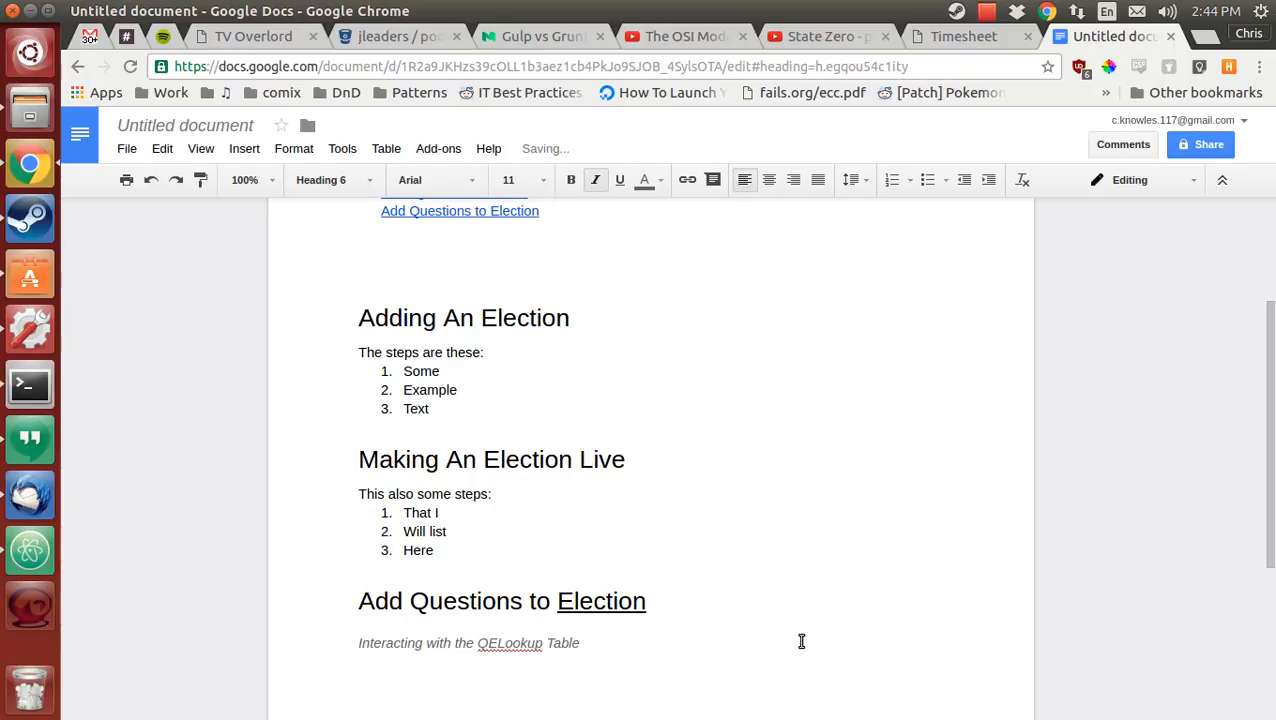
# Step: Try the Heading 5, 4, 3, 2 and 1 styles on the "Interacting with the QELookup Table" line, ending with Heading 6
pyautogui.press('alt')
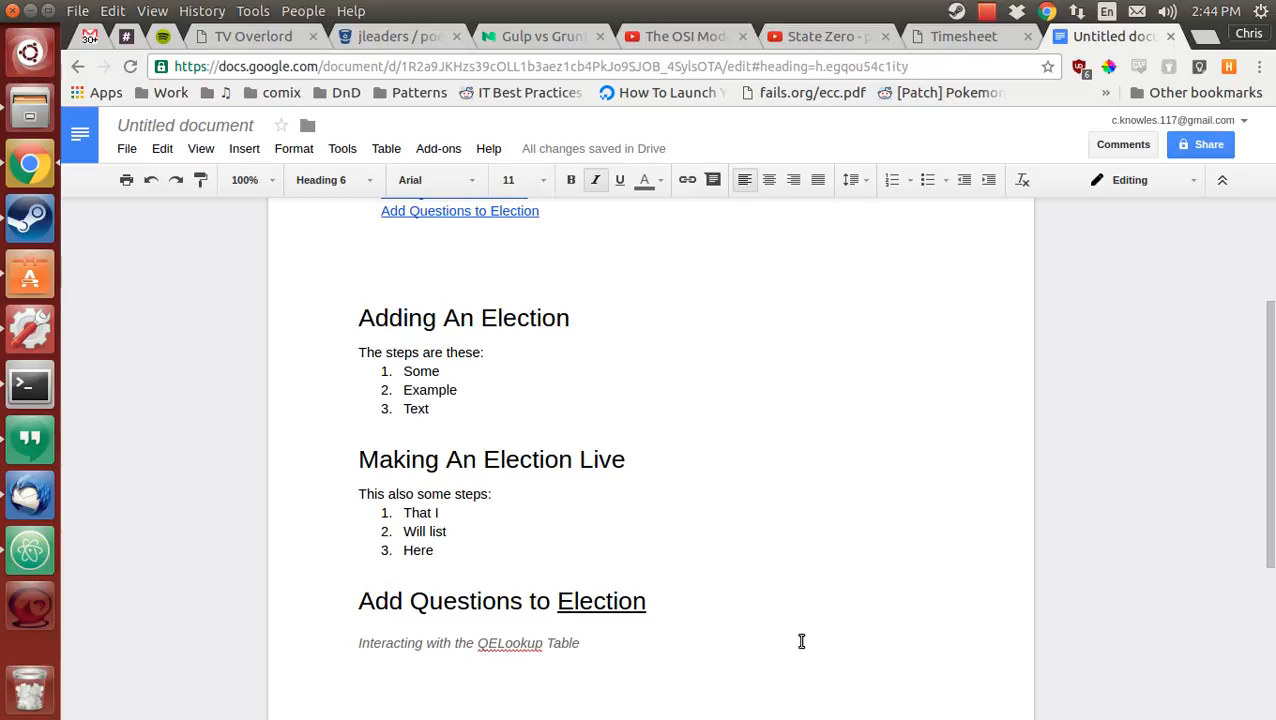
pyautogui.hotkey('ctrl', 'alt', '5')
pyautogui.hotkey('ctrl', 'alt', '4')
pyautogui.hotkey('ctrl', 'alt', '3')
pyautogui.hotkey('ctrl', 'alt', '2')
pyautogui.hotkey('ctrl', 'alt', '1')
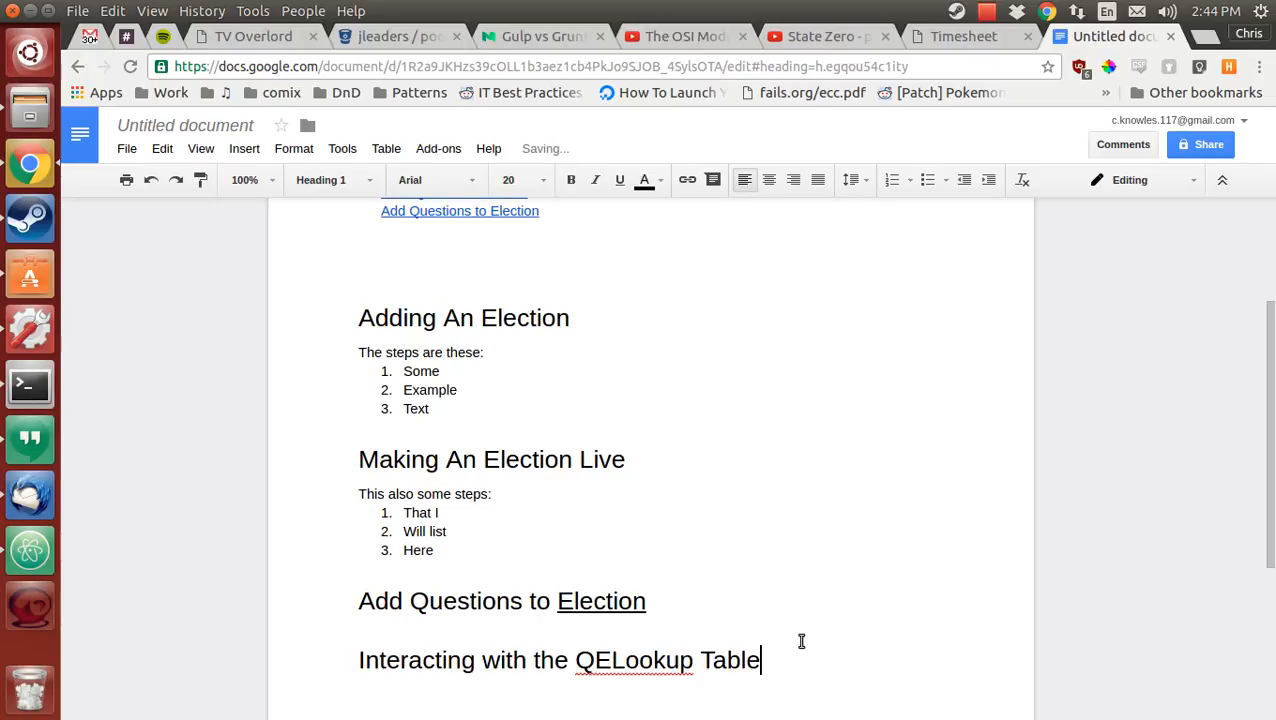
pyautogui.hotkey('ctrl', 'alt', '6')
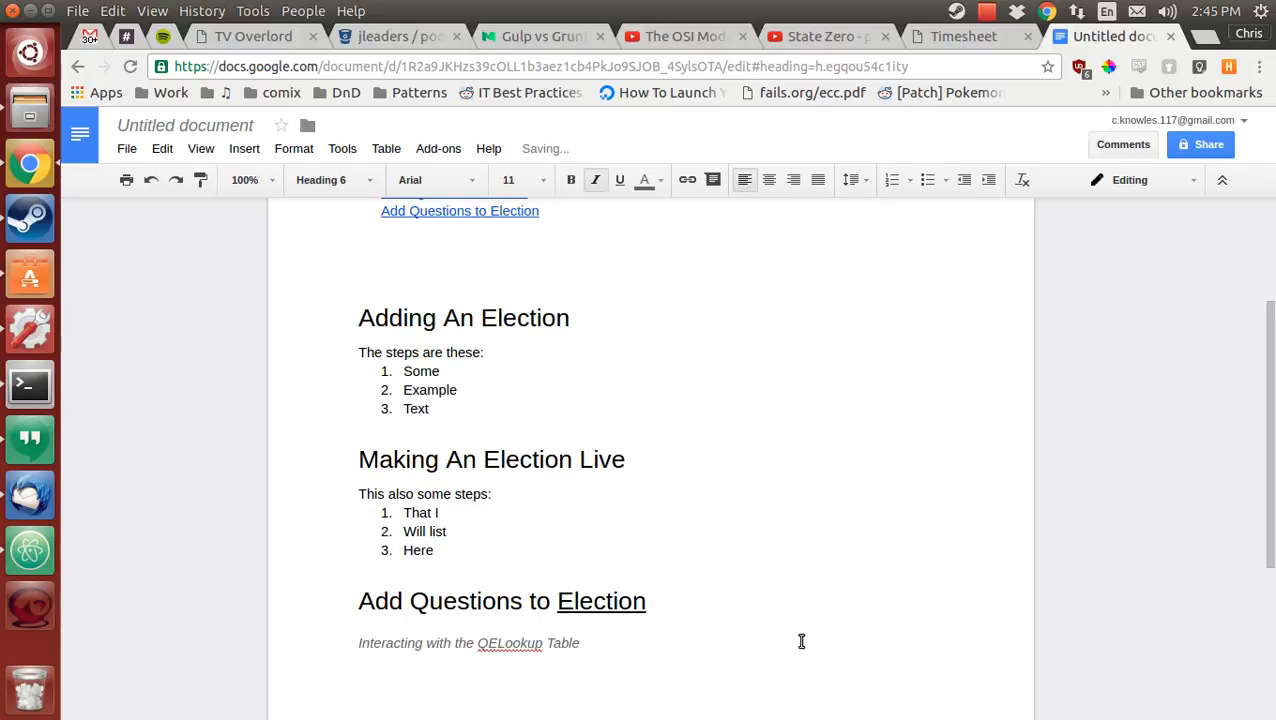
# Step: Apply the Heading 2 style to "Interacting with the QELookup Table" and update the table of contents
pyautogui.hotkey('ctrl', 'alt', '2')
pyautogui.scroll(4, 461, 604)
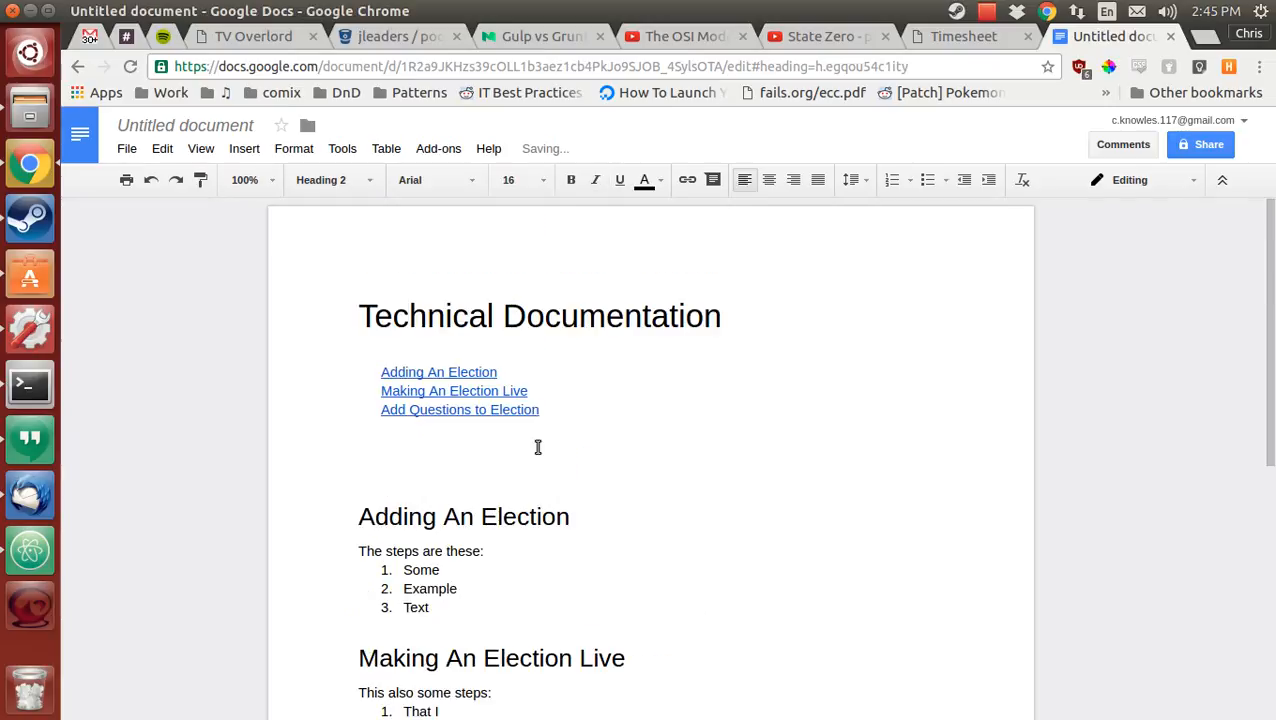
pyautogui.click(645, 396)
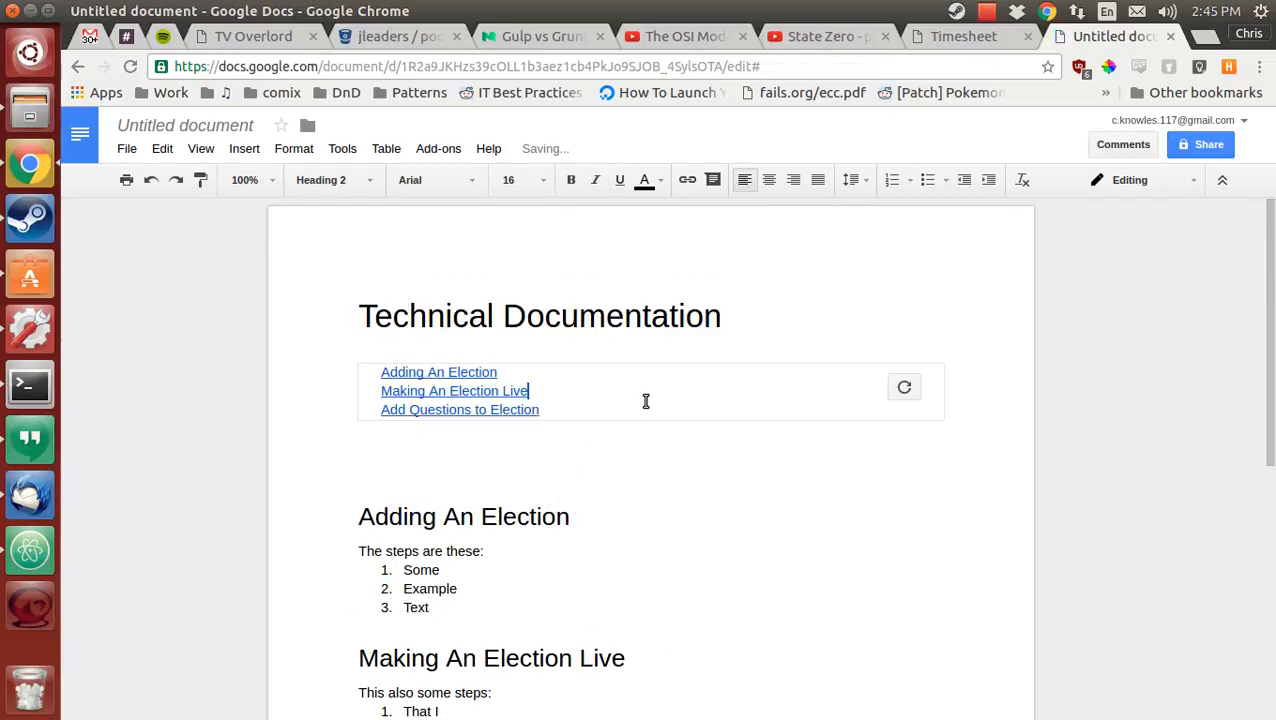
pyautogui.click(903, 389)
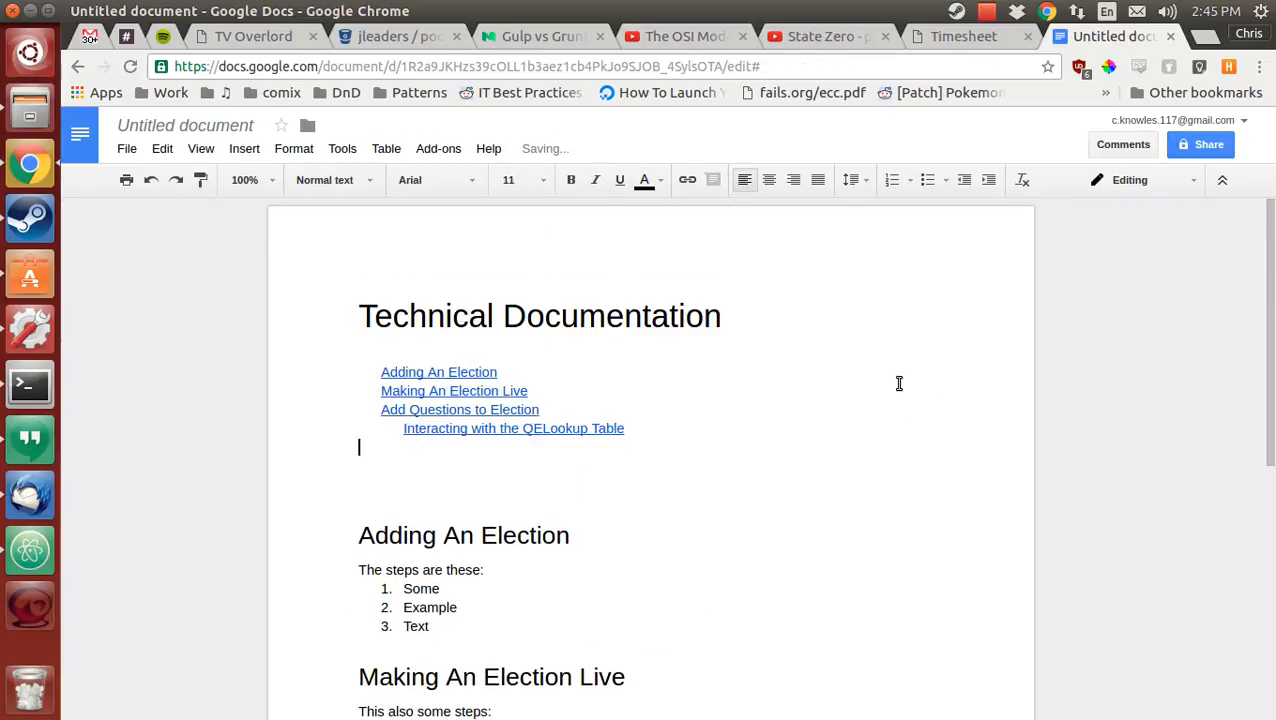
# Step: Add a dotted leader and the page number 26 after the "Interacting with the QELookup Table" entry in the table of contents
pyautogui.click(716, 432)
pyautogui.scroll(-5, 746, 520)
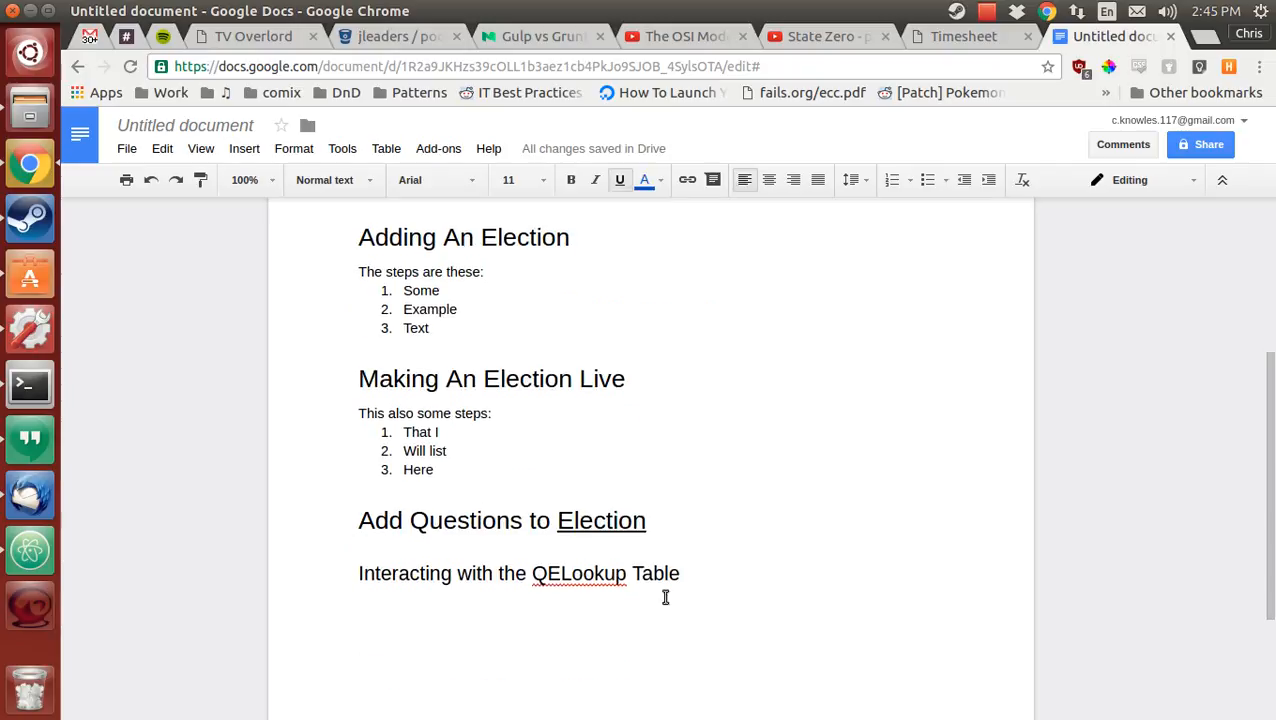
pyautogui.moveTo(579, 530); pyautogui.dragTo(606, 531)
pyautogui.scroll(5, 622, 500)
pyautogui.click(671, 430)
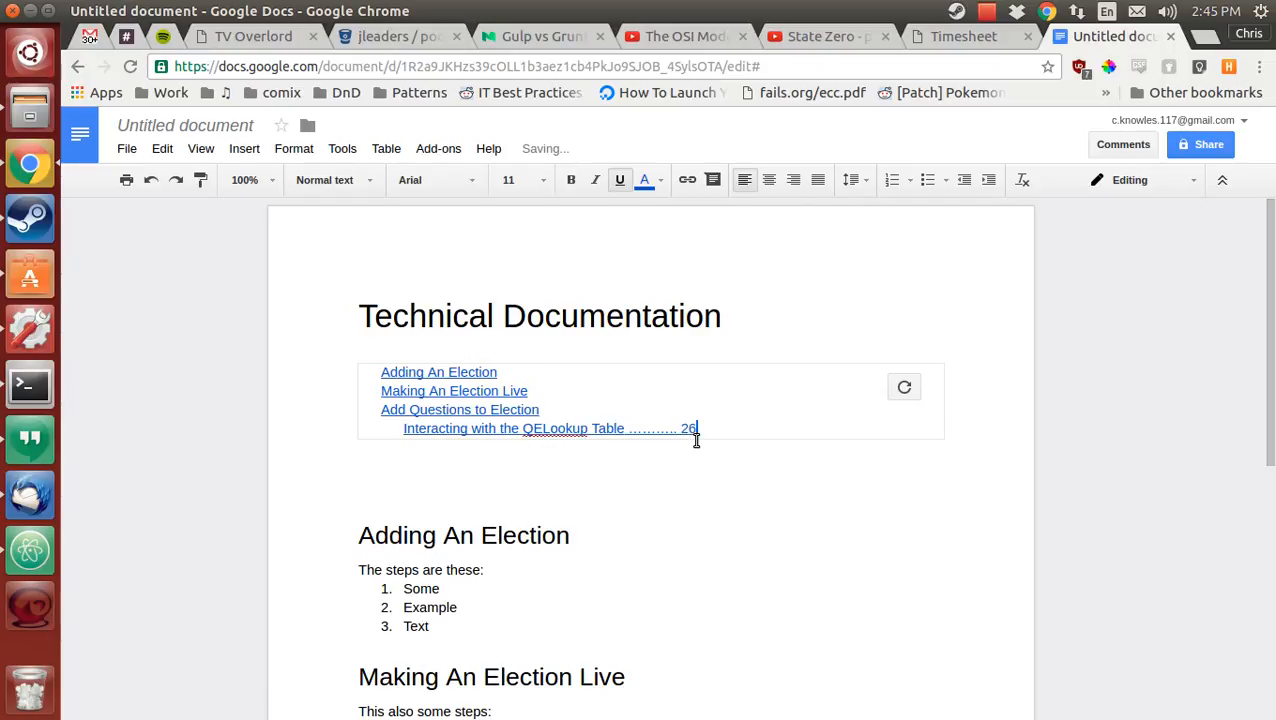
# Step: Update the table of contents, undo that update, and update it again
pyautogui.click(790, 482)
pyautogui.click(815, 394)
pyautogui.click(912, 391)
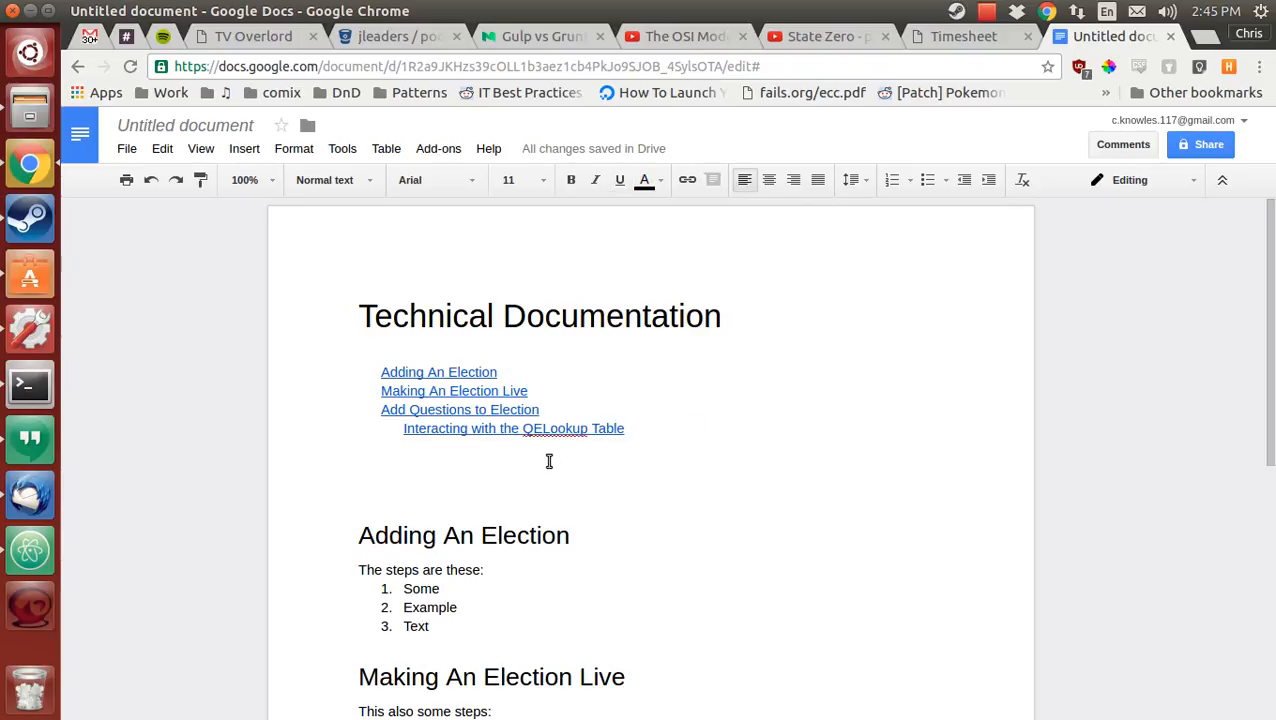
pyautogui.hotkey('ctrl', 'z')
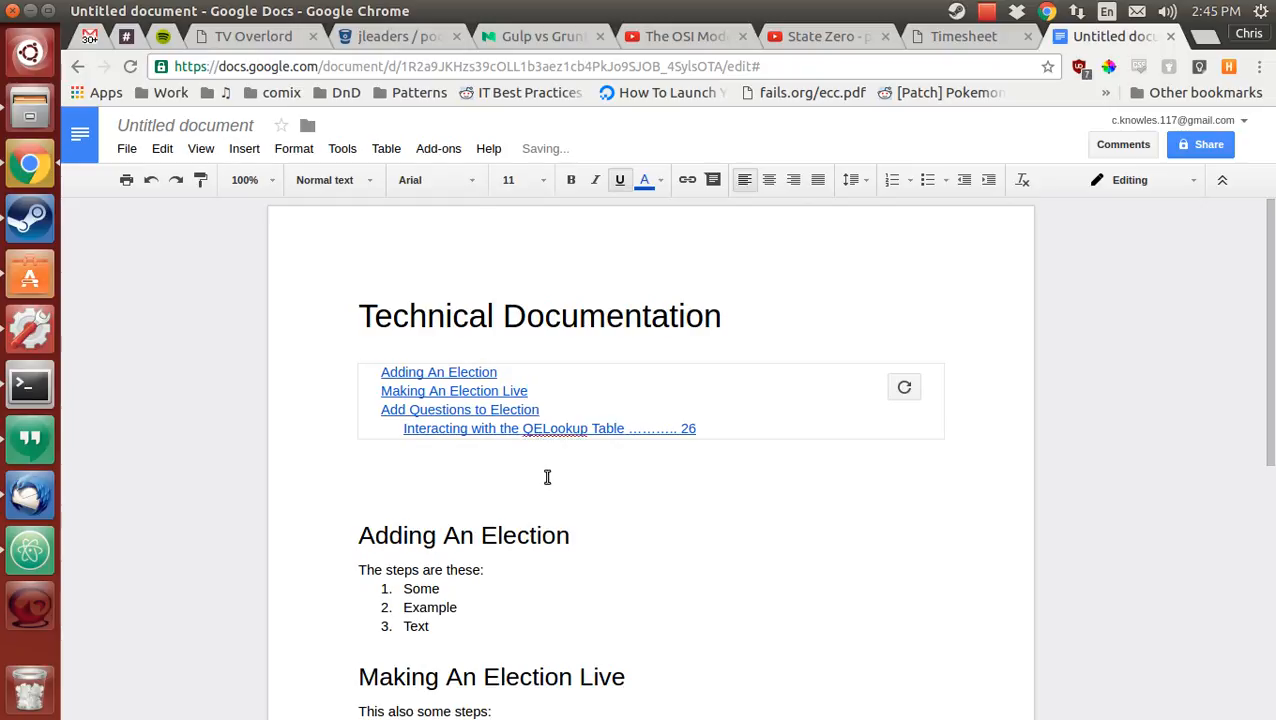
pyautogui.click(899, 389)
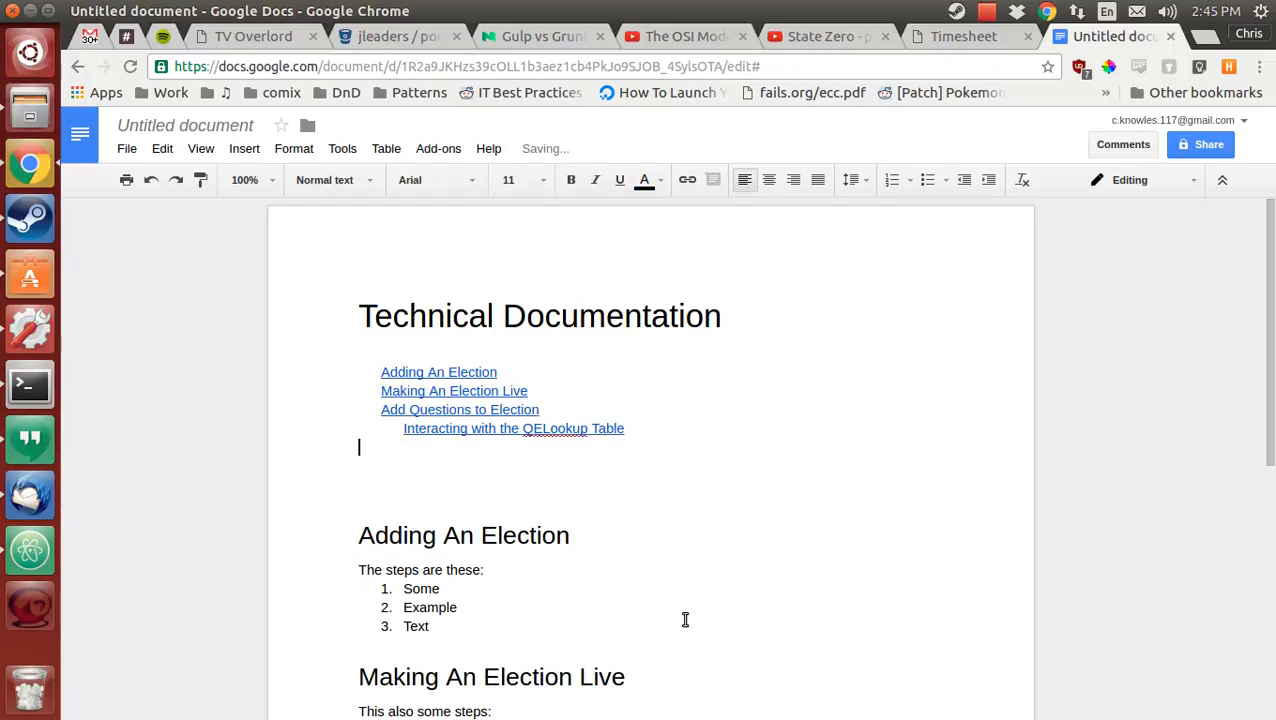
# Step: Follow the "Interacting with the QELookup Table" link in the table of contents to its heading
pyautogui.click(547, 391)
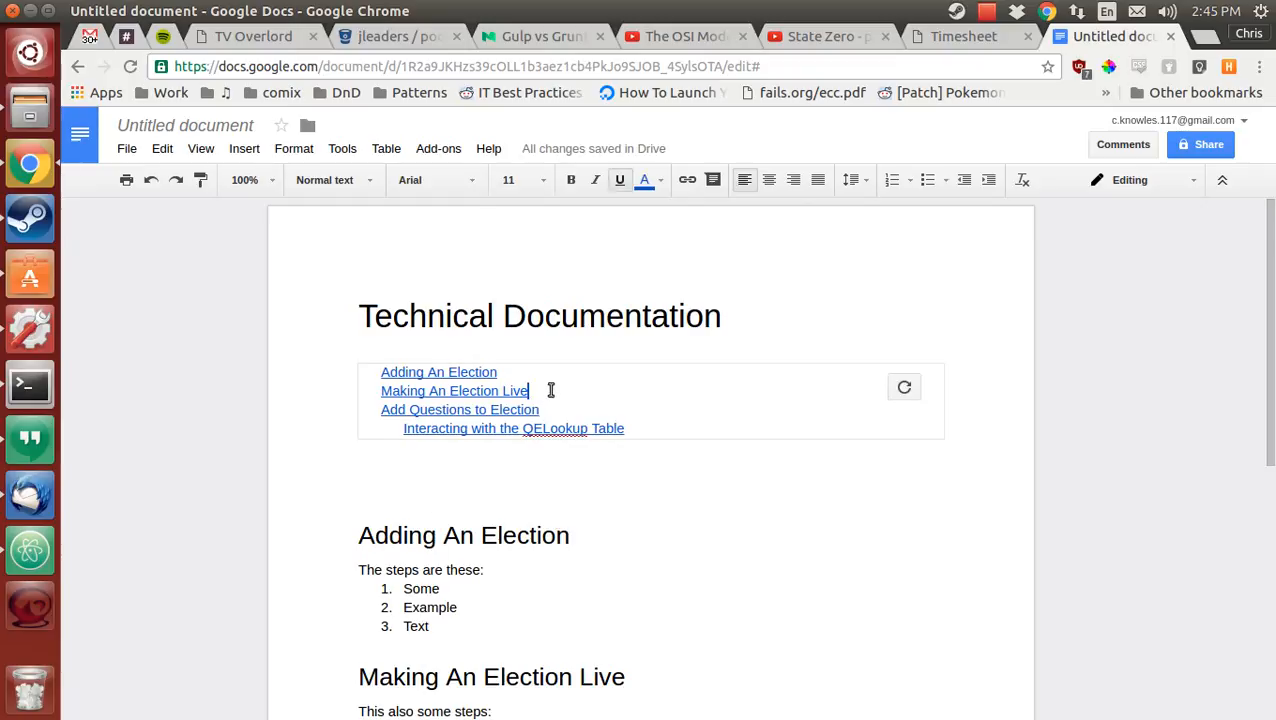
pyautogui.click(478, 428)
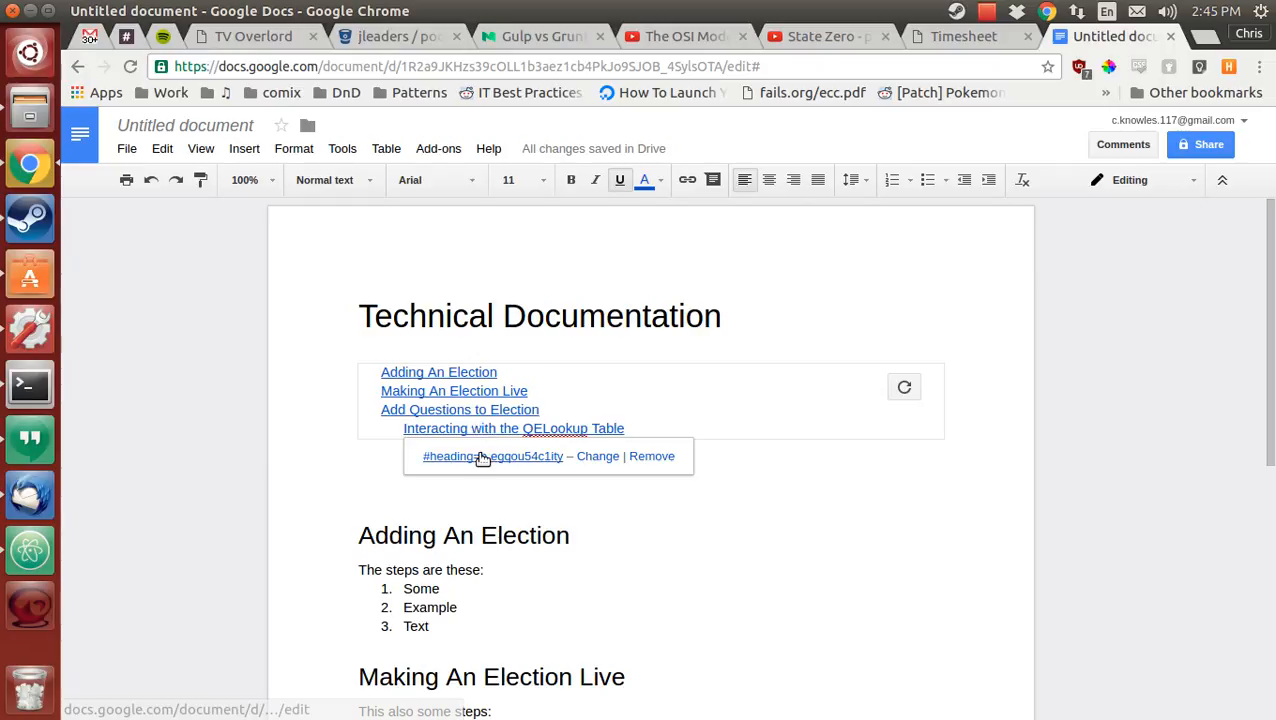
pyautogui.click(481, 456)
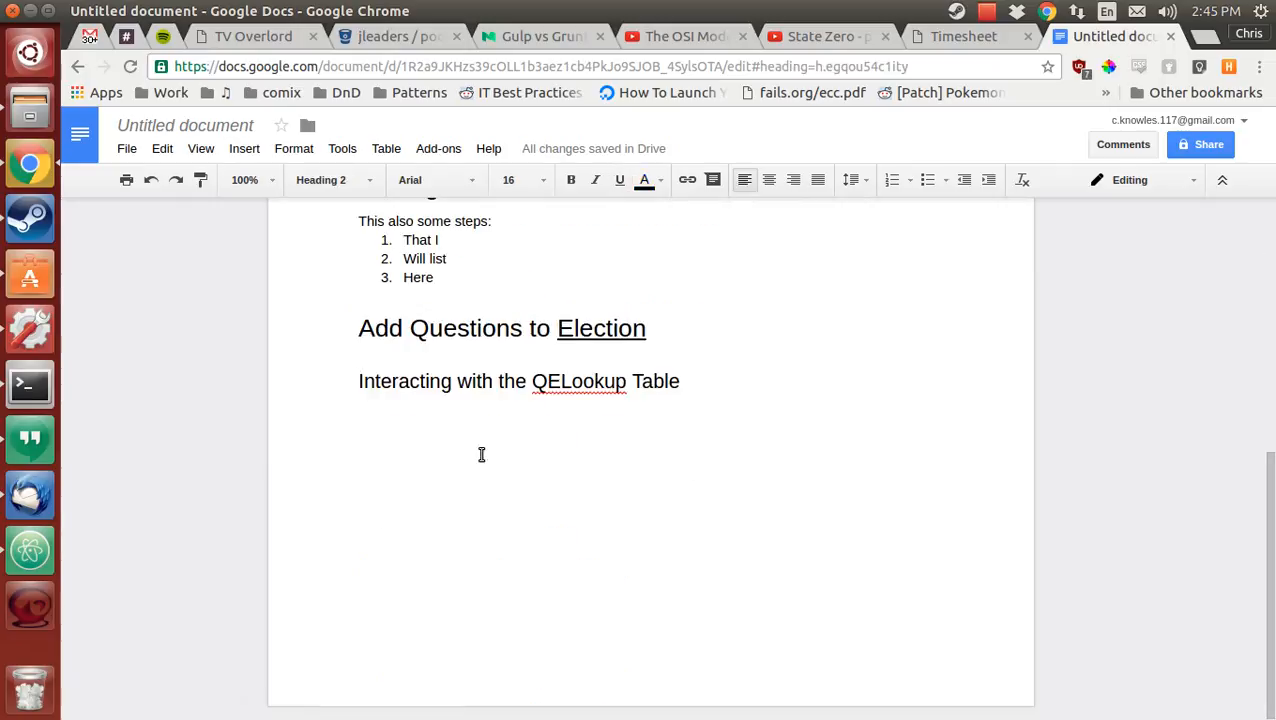
# Step: Insert a run of page breaks after the list item "Here" to extend the document to 13 pages
pyautogui.click(521, 283)
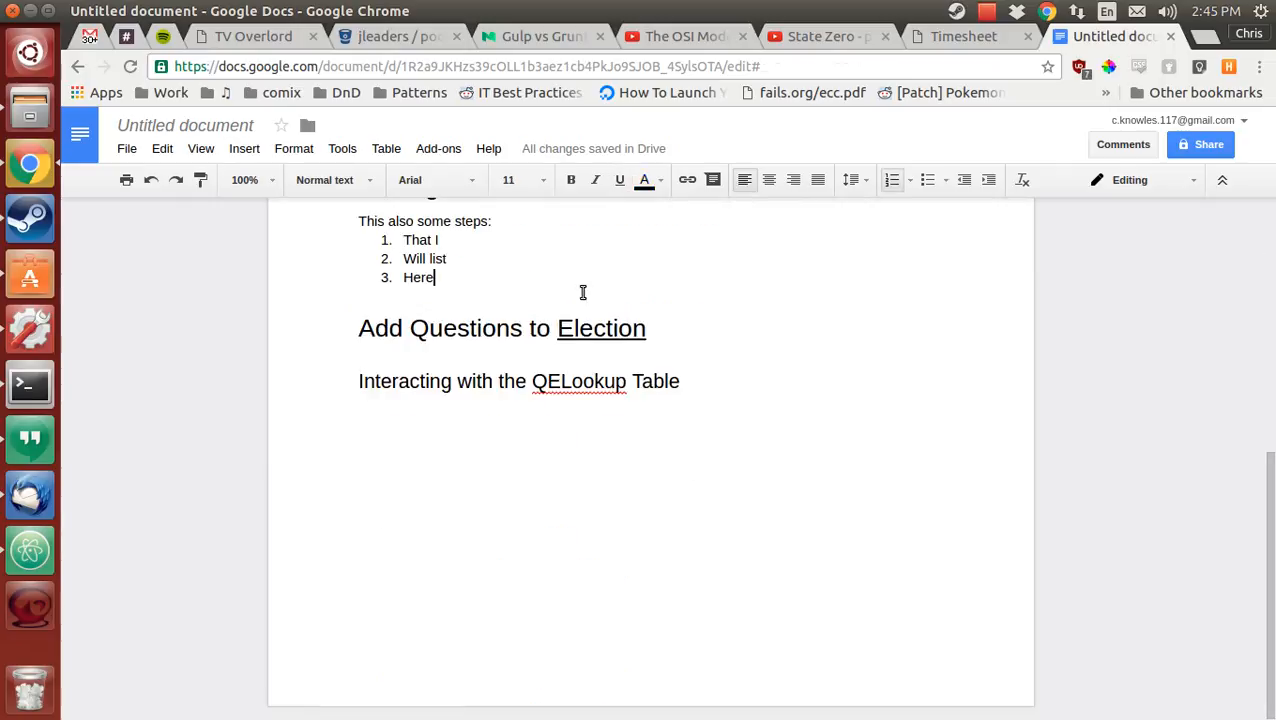
pyautogui.hotkey('ctrl', 'Return')
pyautogui.hotkey('ctrl', 'Return')
pyautogui.hotkey('ctrl', 'Return')
pyautogui.hotkey('ctrl', 'Return')
pyautogui.hotkey('ctrl', 'Return')
pyautogui.hotkey('ctrl', 'Return')
pyautogui.hotkey('ctrl', 'Return')
pyautogui.hotkey('ctrl', 'Return')
pyautogui.hotkey('ctrl', 'Return')
pyautogui.hotkey('ctrl', 'Return')
pyautogui.hotkey('ctrl', 'Return')
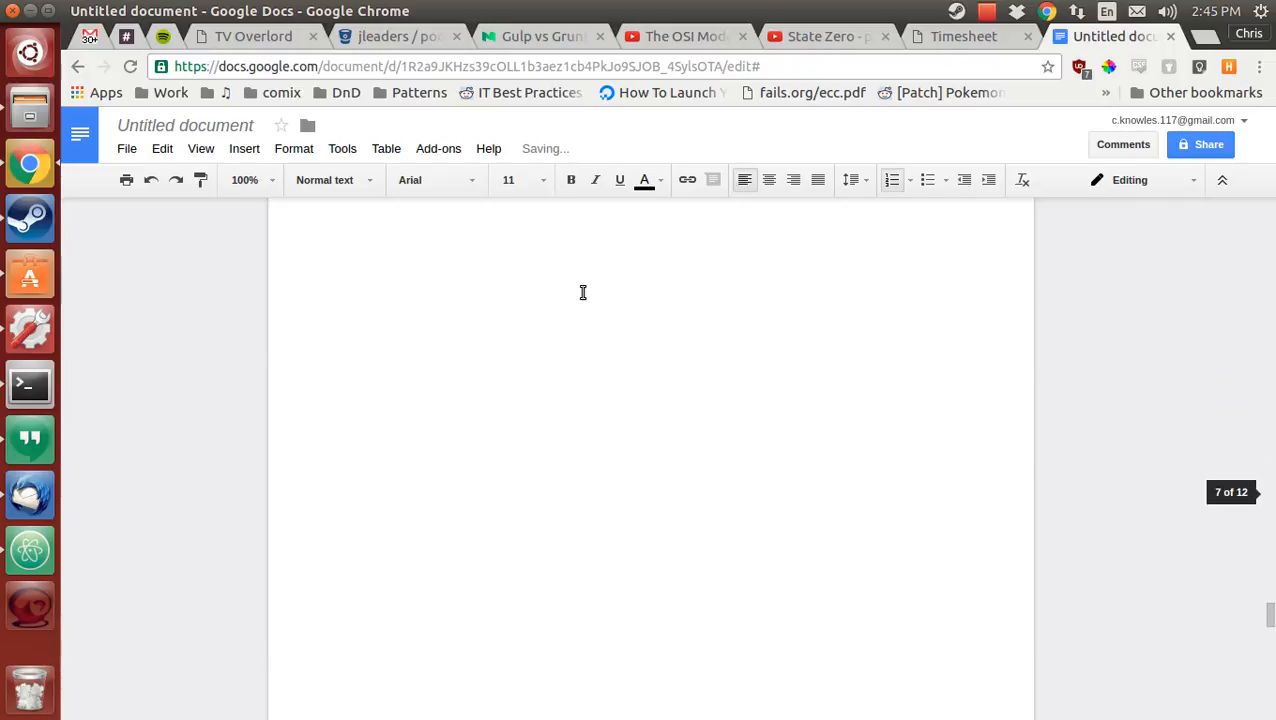
# Step: Return to the table of contents on page 1 and jump through its link to the "Interacting with the QELookup Table" heading
pyautogui.moveTo(1270, 615); pyautogui.dragTo(1270, 209)
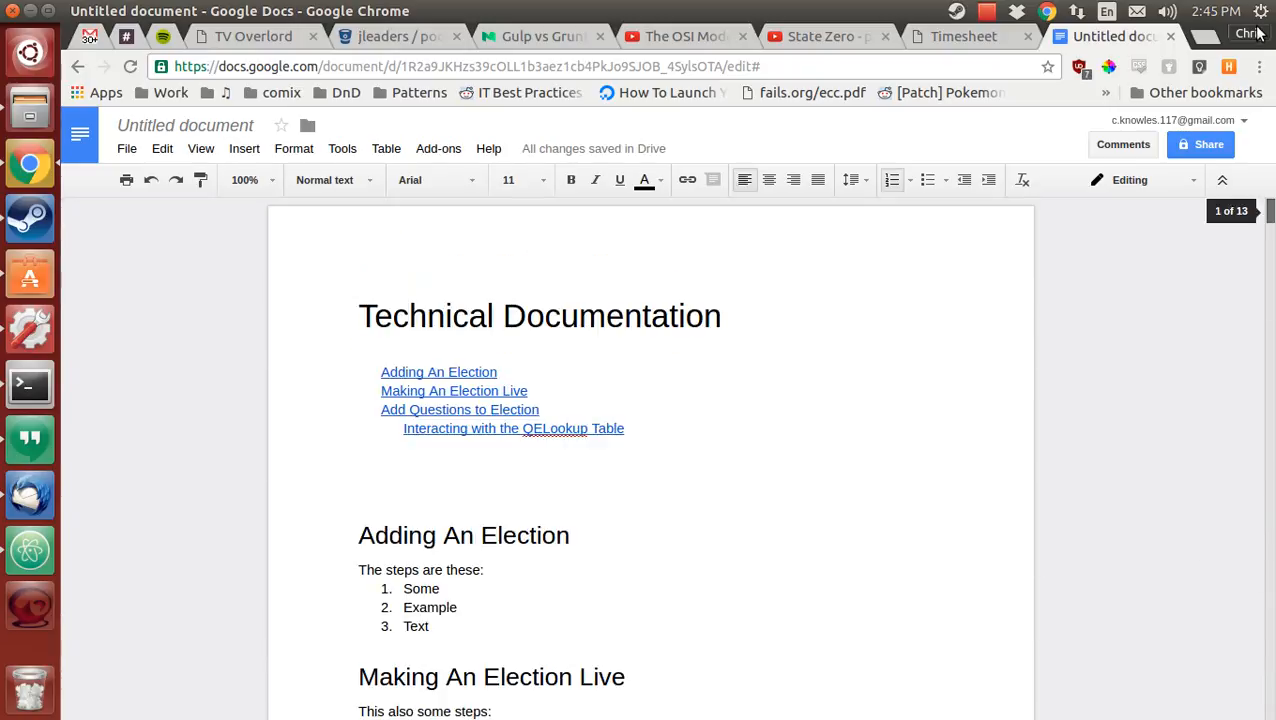
pyautogui.click(745, 405)
pyautogui.click(470, 432)
pyautogui.click(478, 457)
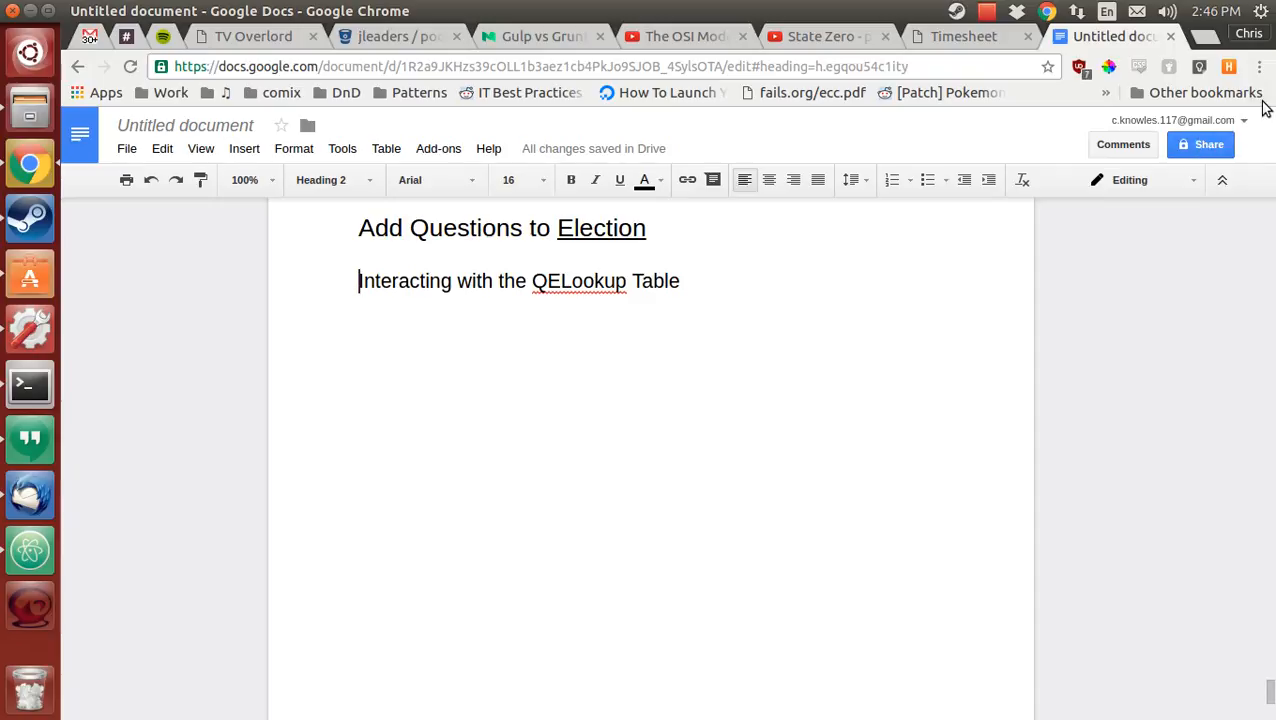
# Step: Start sharing the document, save it under the name "Technical Documentation", and view the permission options for invited people
pyautogui.click(1204, 148)
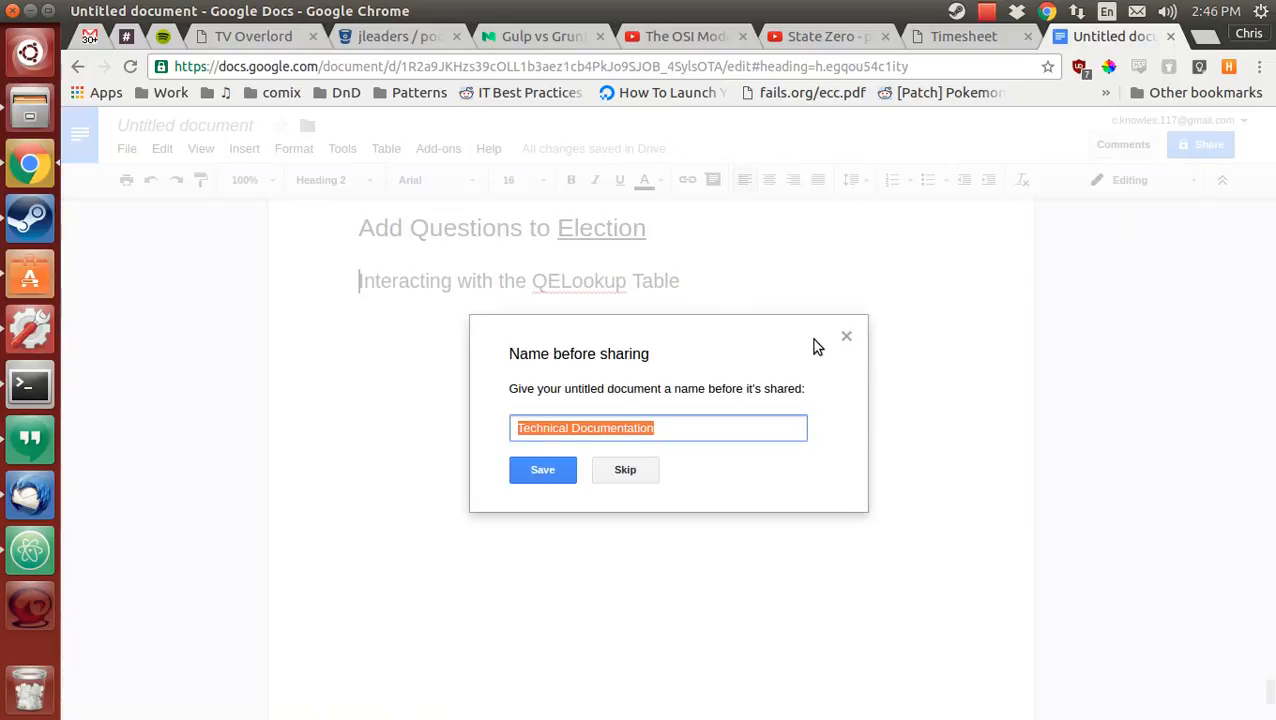
pyautogui.click(531, 478)
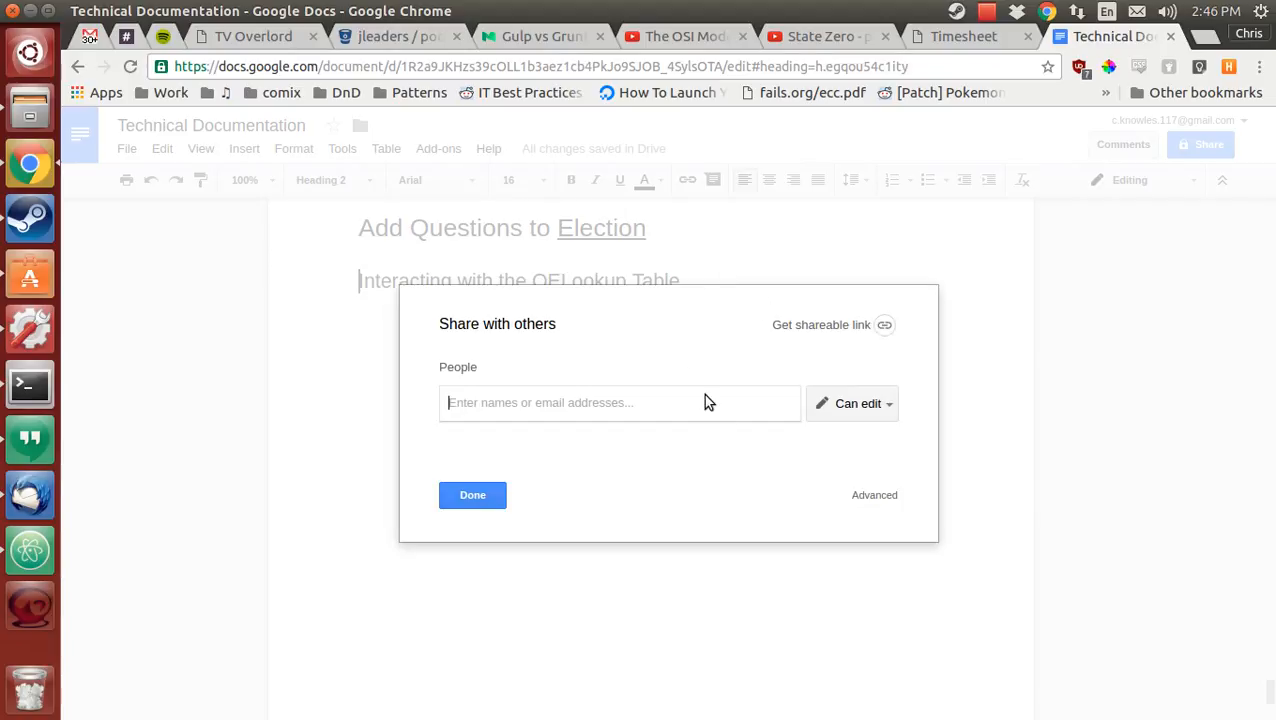
pyautogui.click(872, 407)
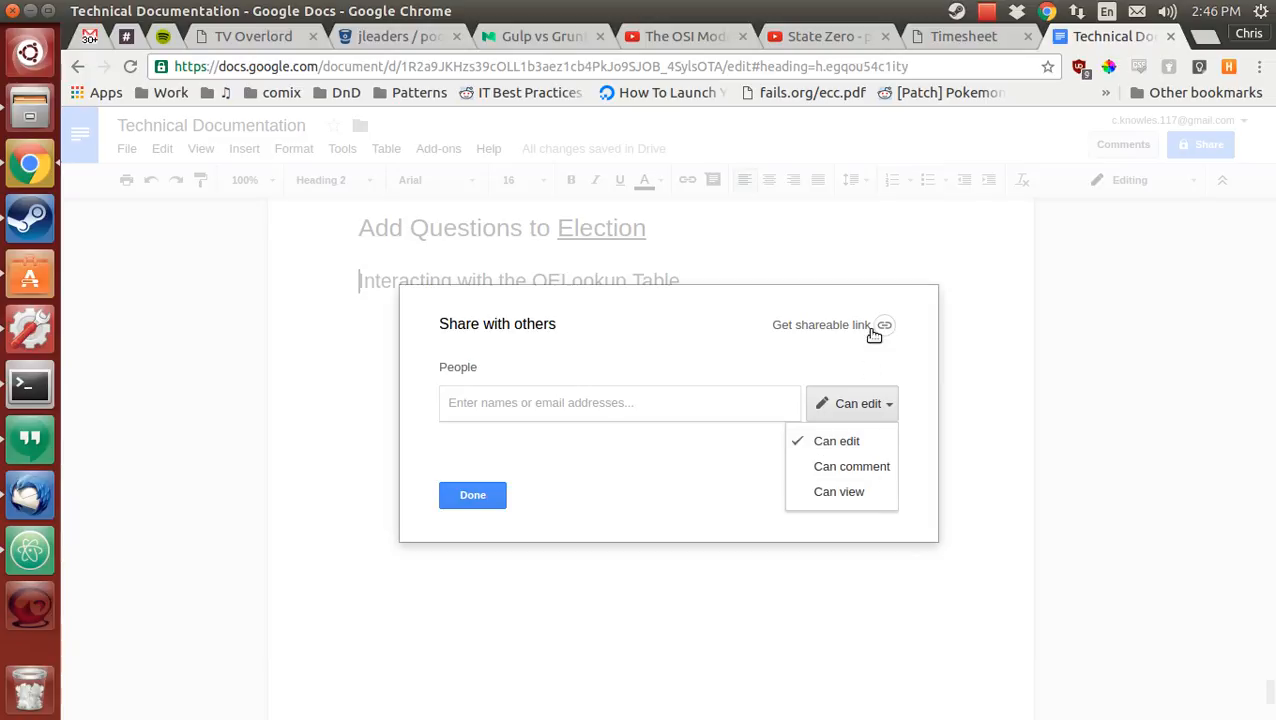
pyautogui.click(727, 405)
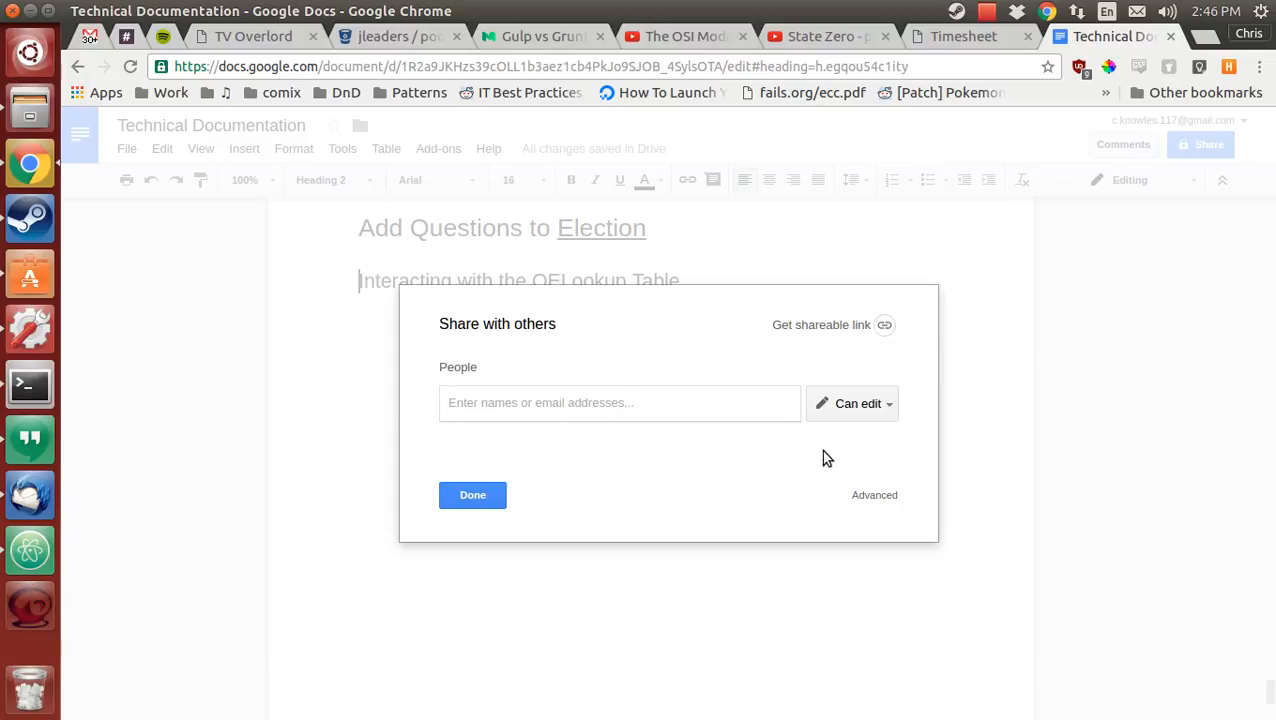
# Step: Turn on link sharing for the document and copy the shareable link
pyautogui.click(848, 331)
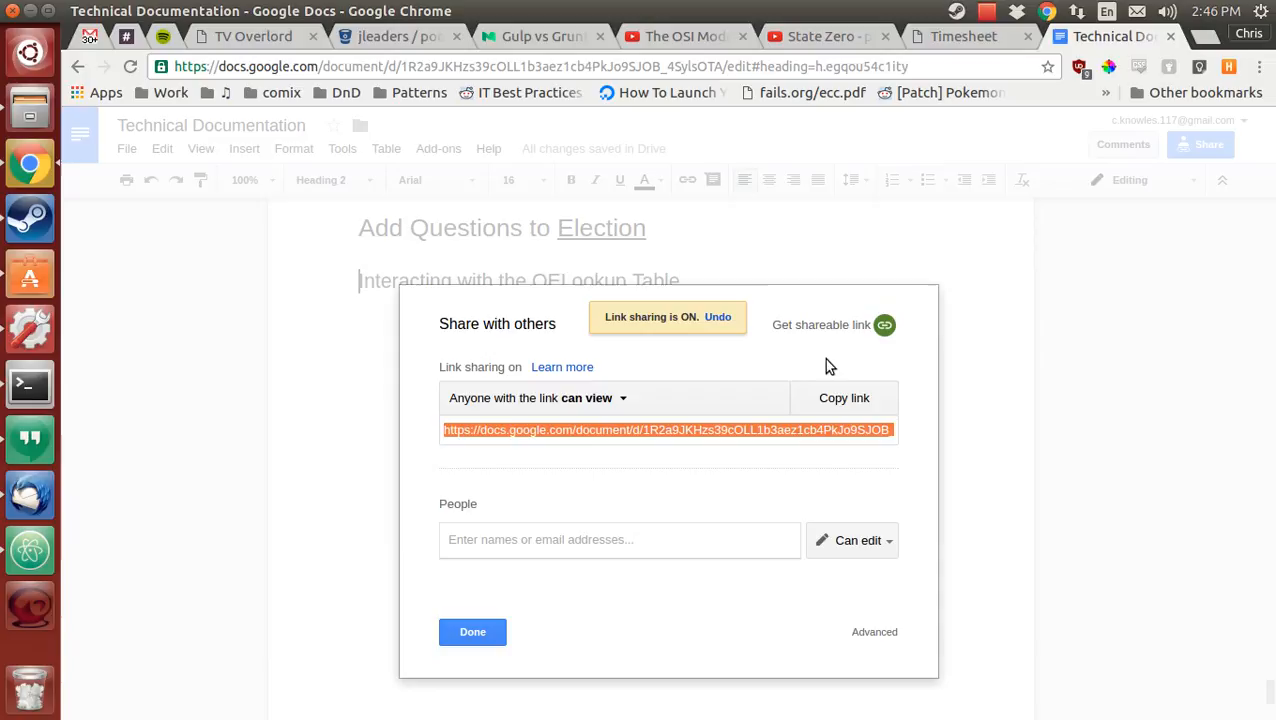
pyautogui.rightClick(730, 430)
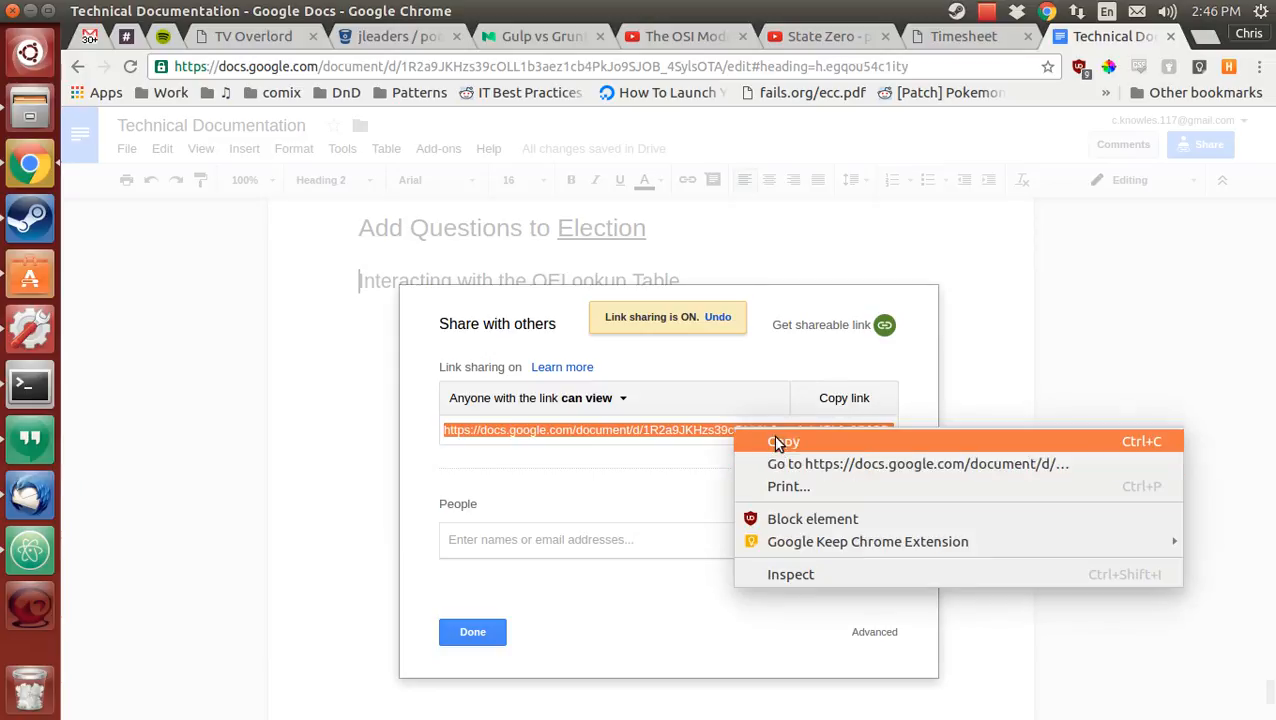
pyautogui.click(778, 442)
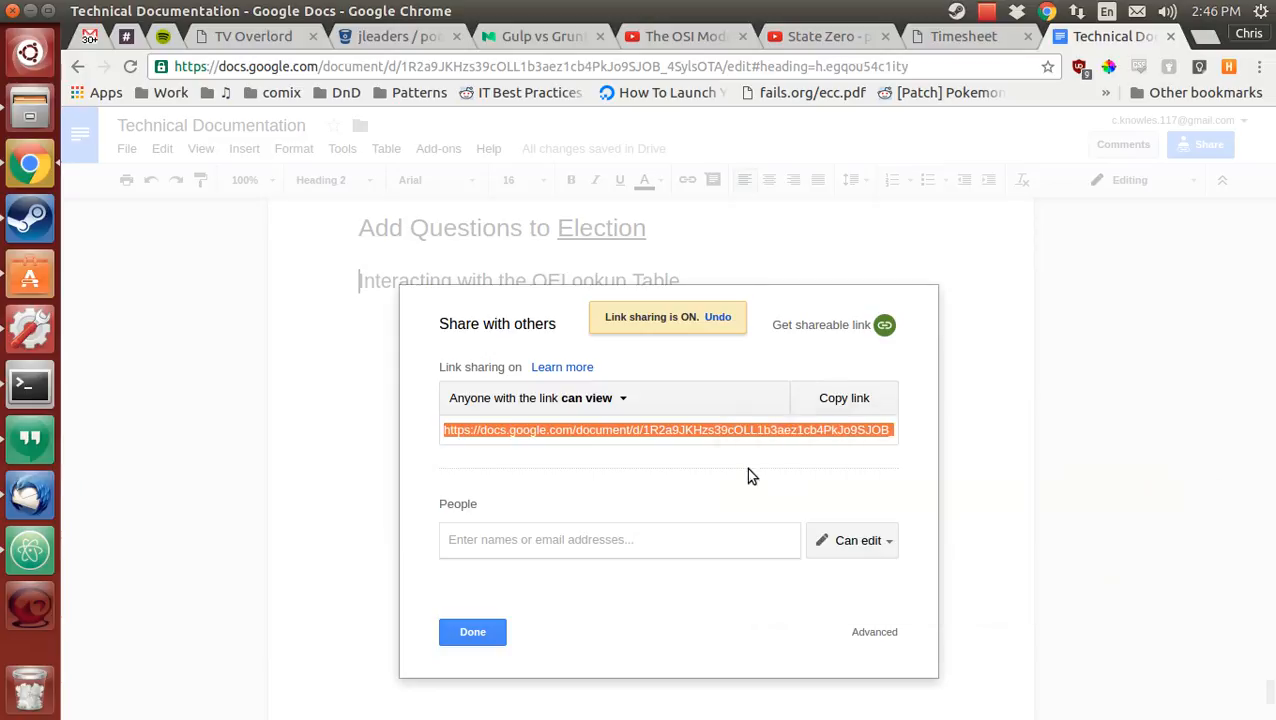
# Step: Set the link access so that anyone with the link can edit, and finish the sharing settings
pyautogui.click(627, 397)
pyautogui.click(672, 478)
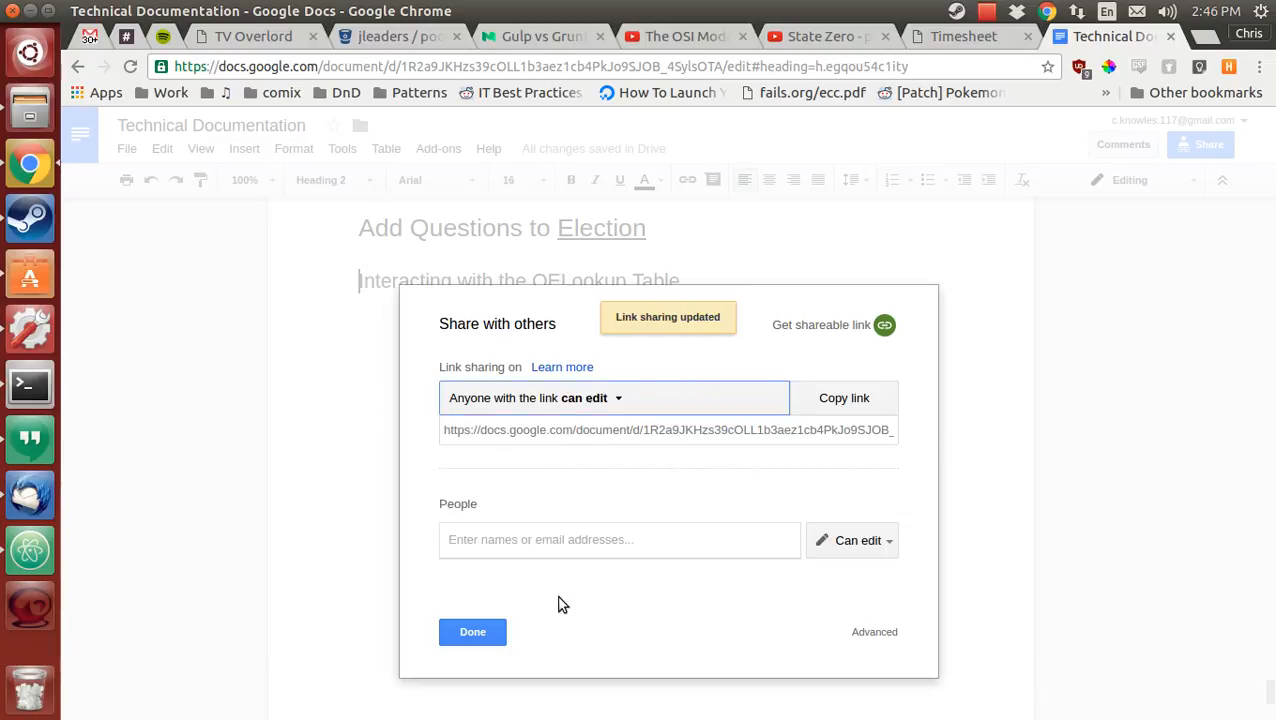
pyautogui.click(481, 633)
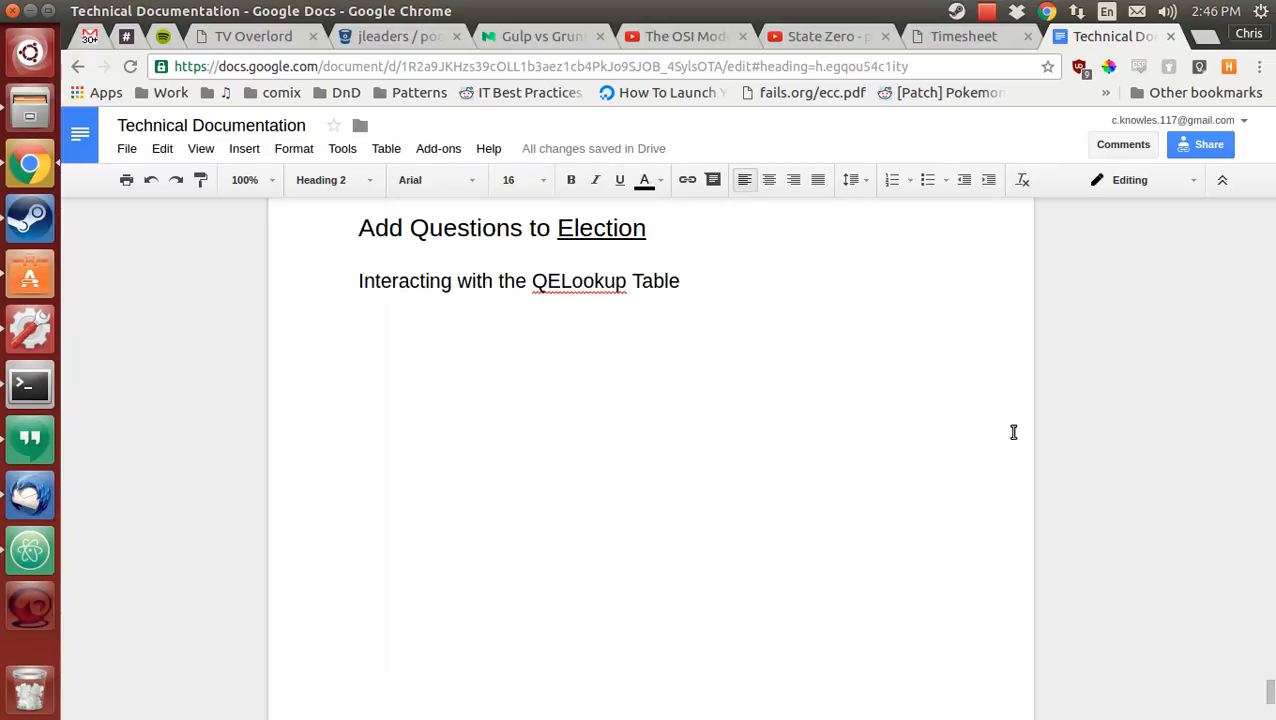
pyautogui.scroll(2, 1125, 363)
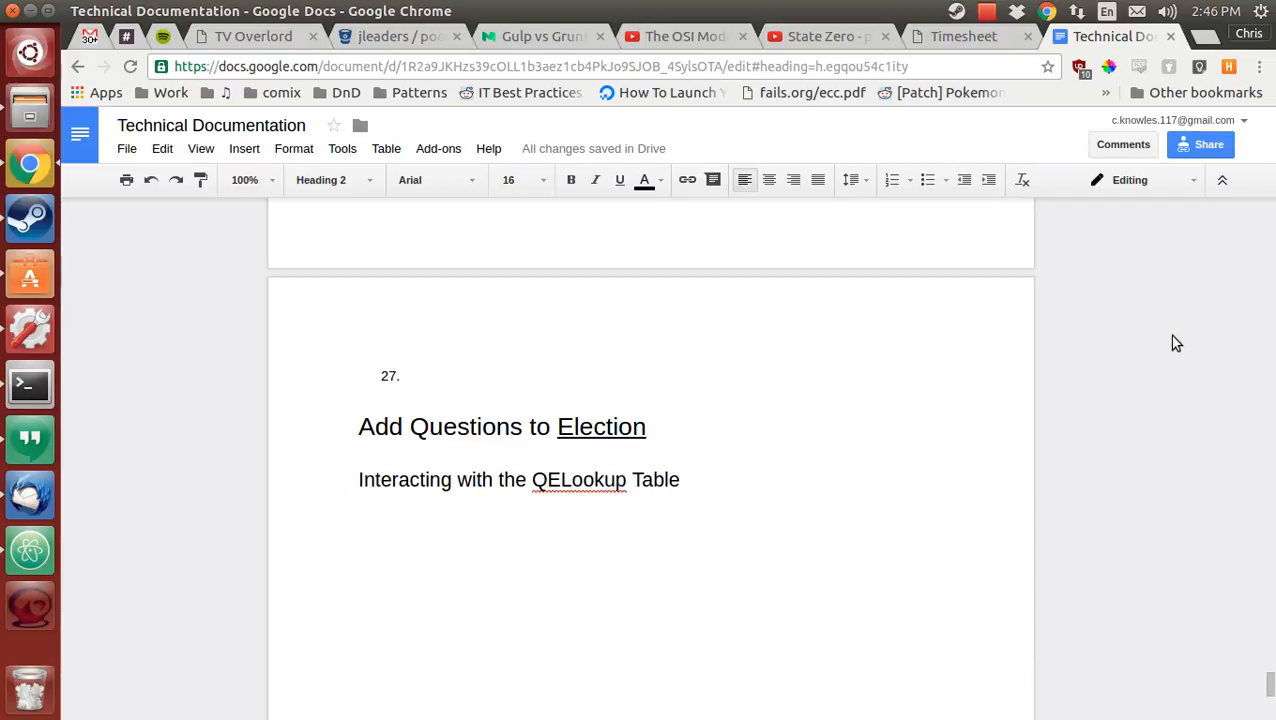
pyautogui.scroll(5, 1160, 362)
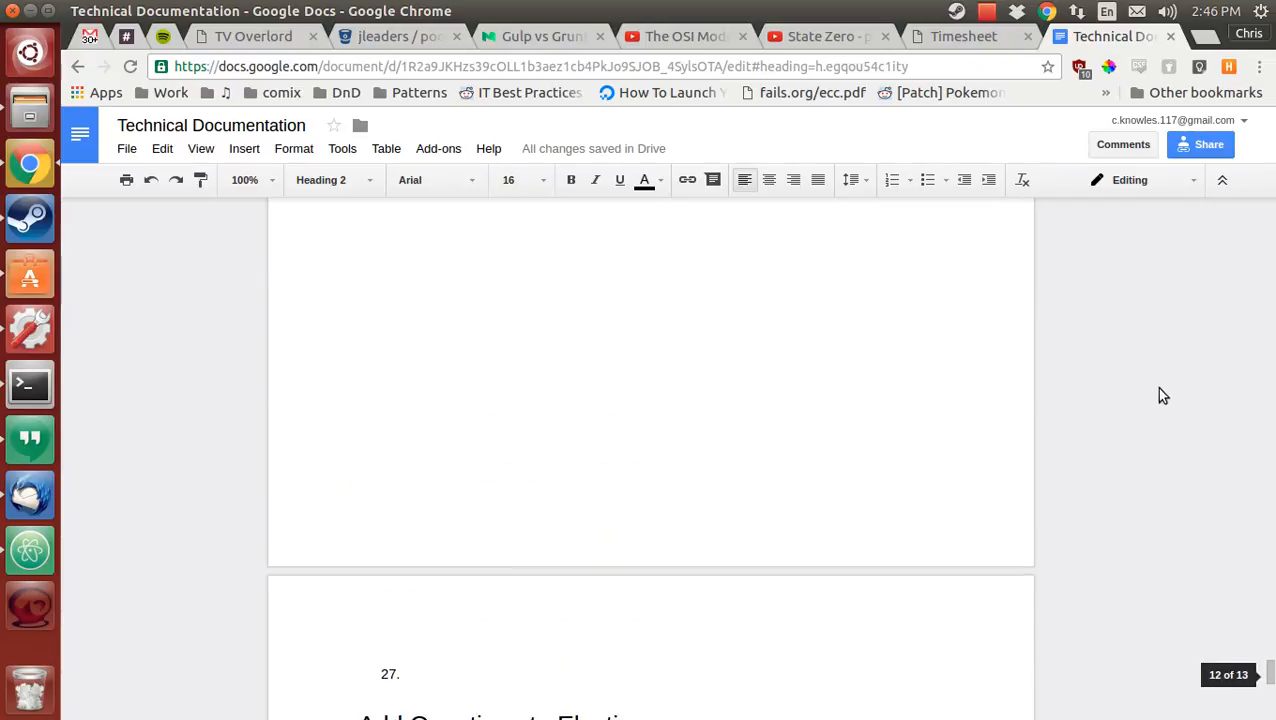
pyautogui.scroll(3, 1158, 395)
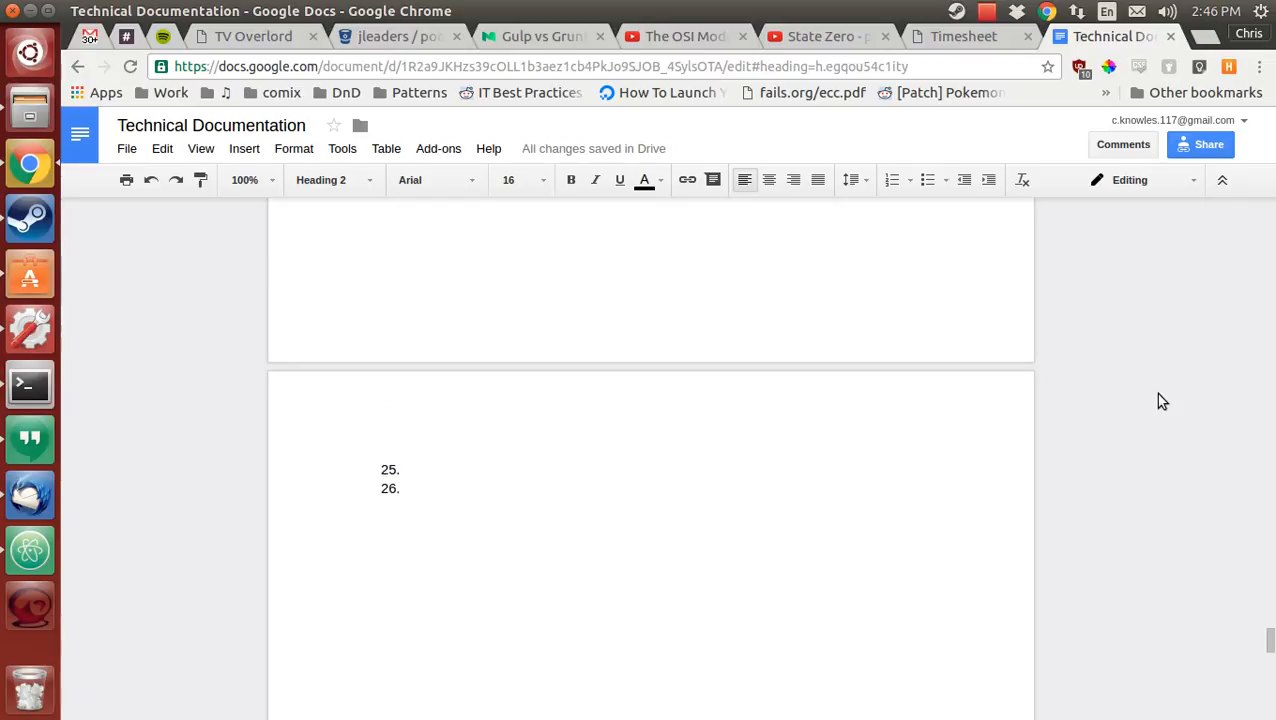
pyautogui.scroll(-3, 1165, 400)
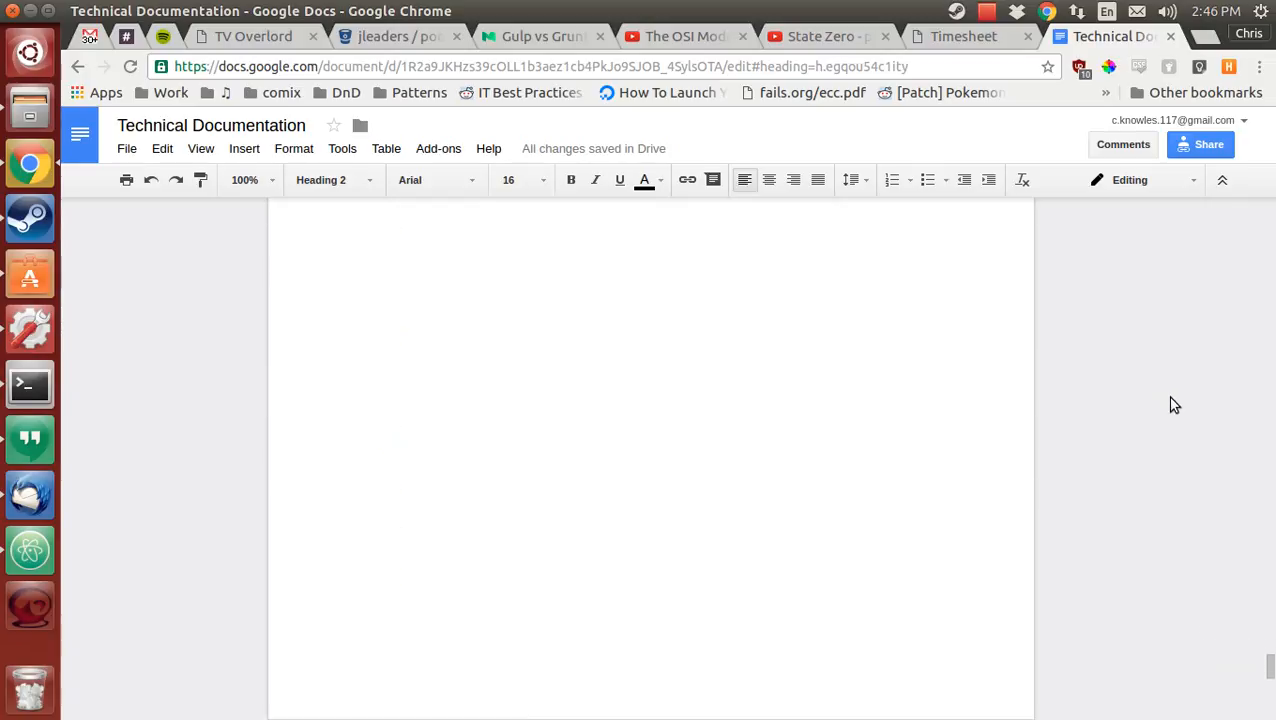
pyautogui.scroll(-3, 1171, 404)
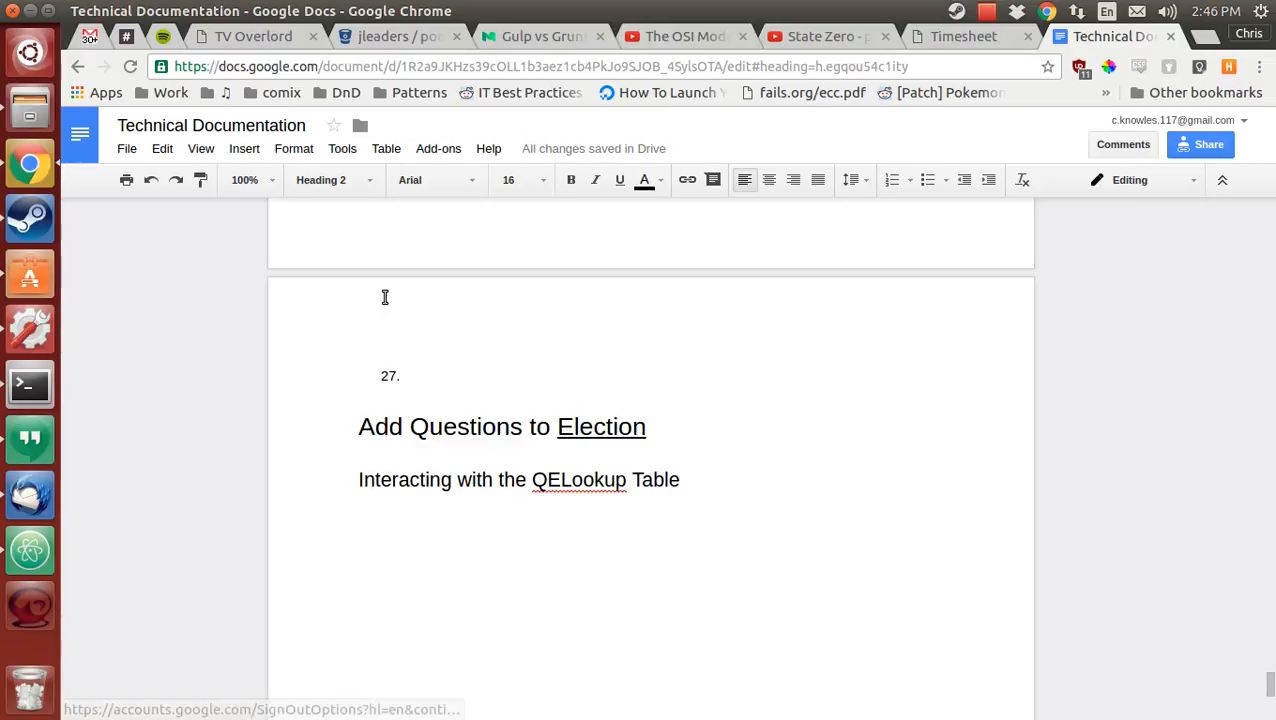
# Step: Open the document's revision history and show the more detailed revisions
pyautogui.click(128, 150)
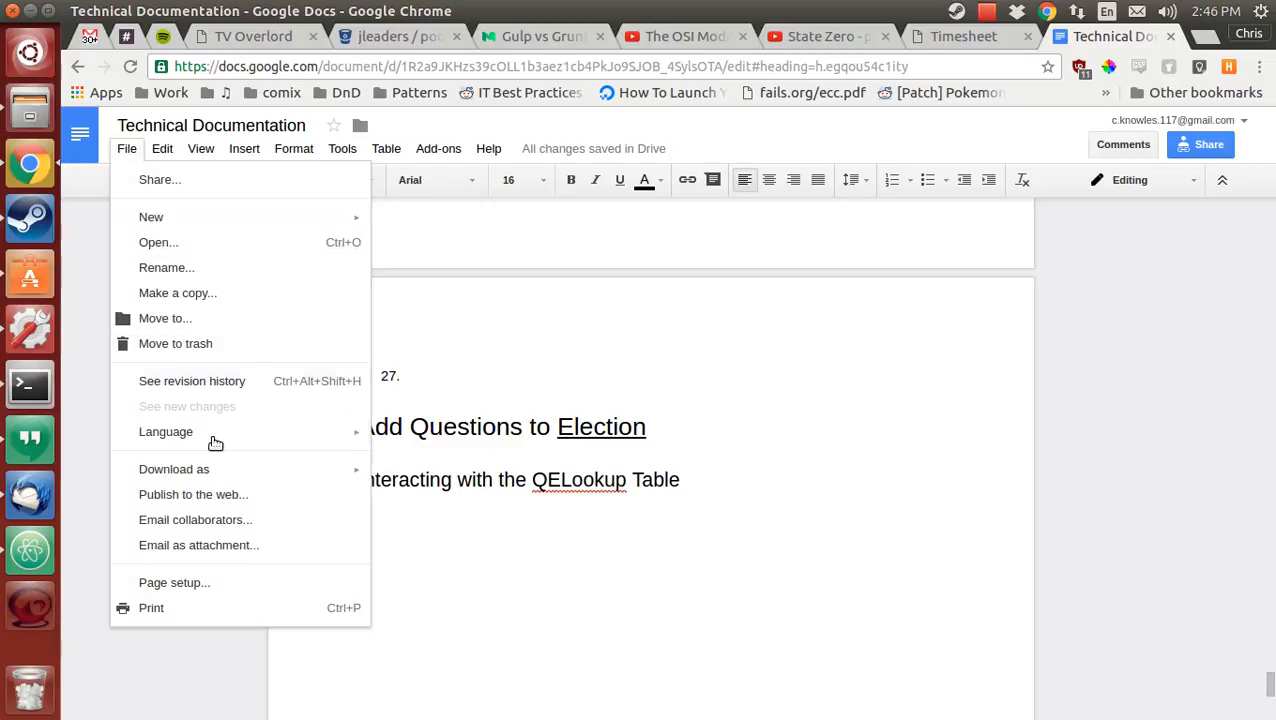
pyautogui.click(246, 381)
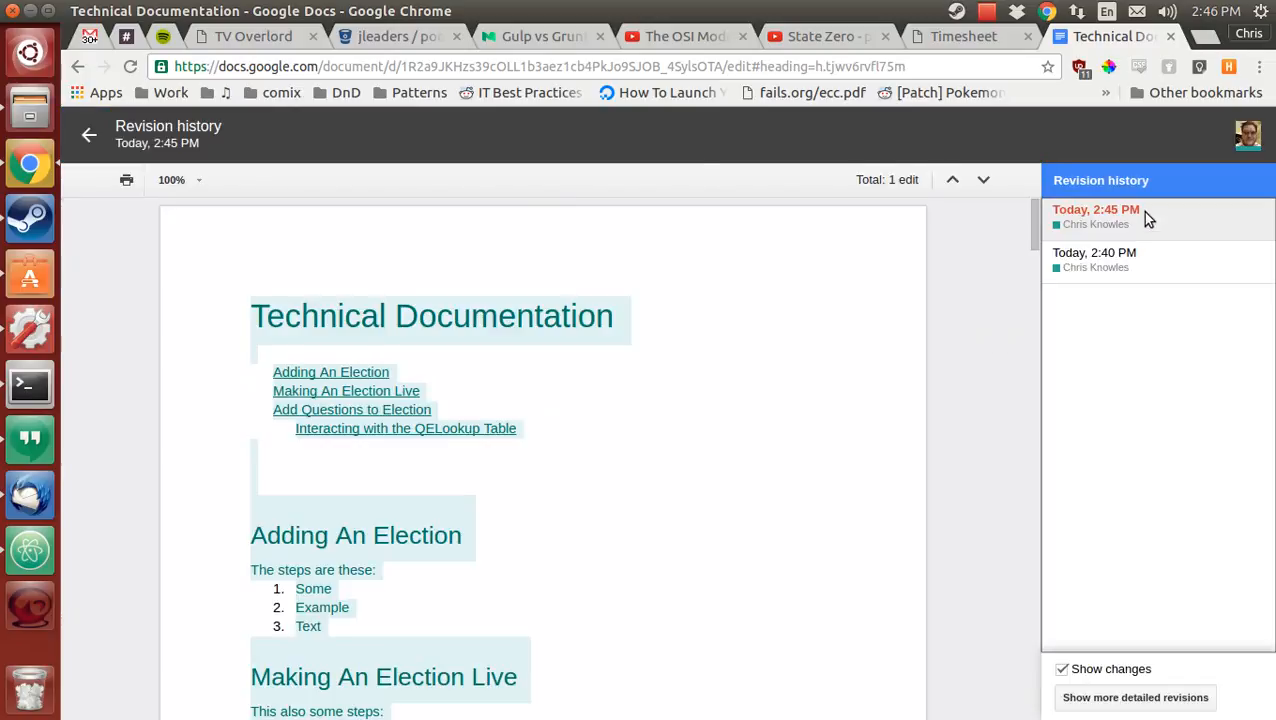
pyautogui.click(1142, 701)
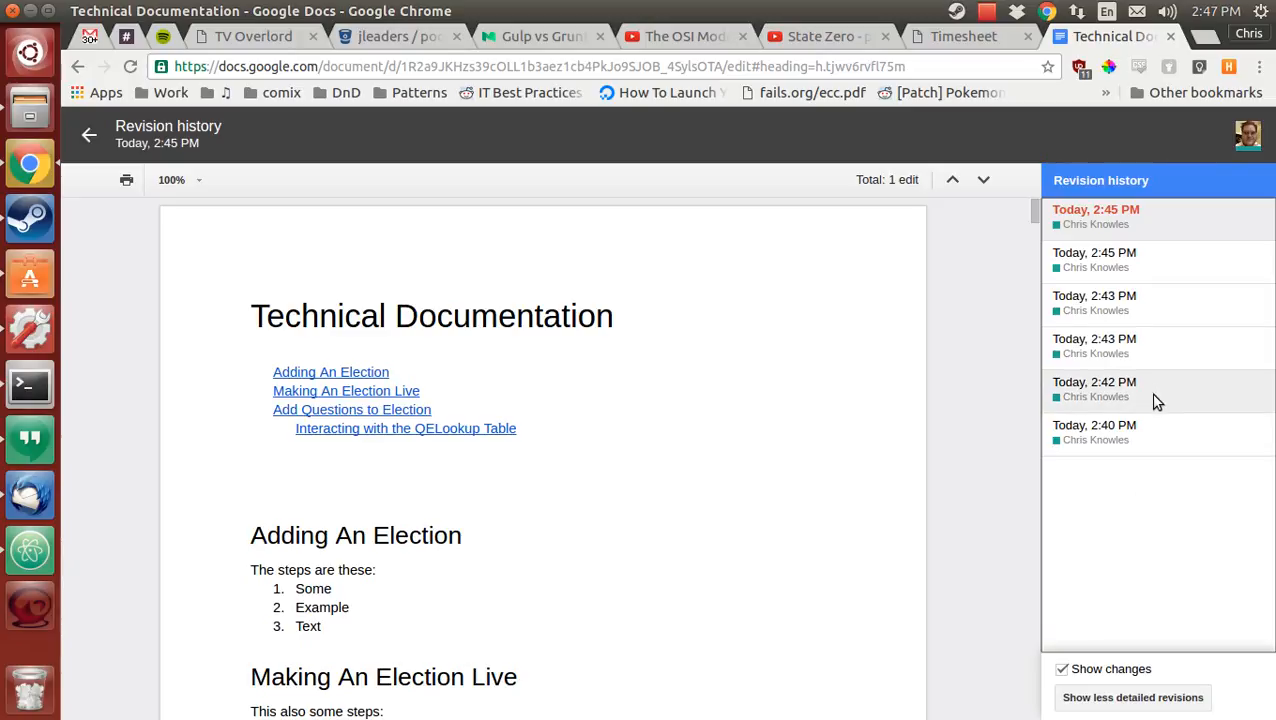
# Step: Review the later of the two 2:43 PM revisions, and restore the earlier of the two 2:45 PM revisions
pyautogui.click(1140, 322)
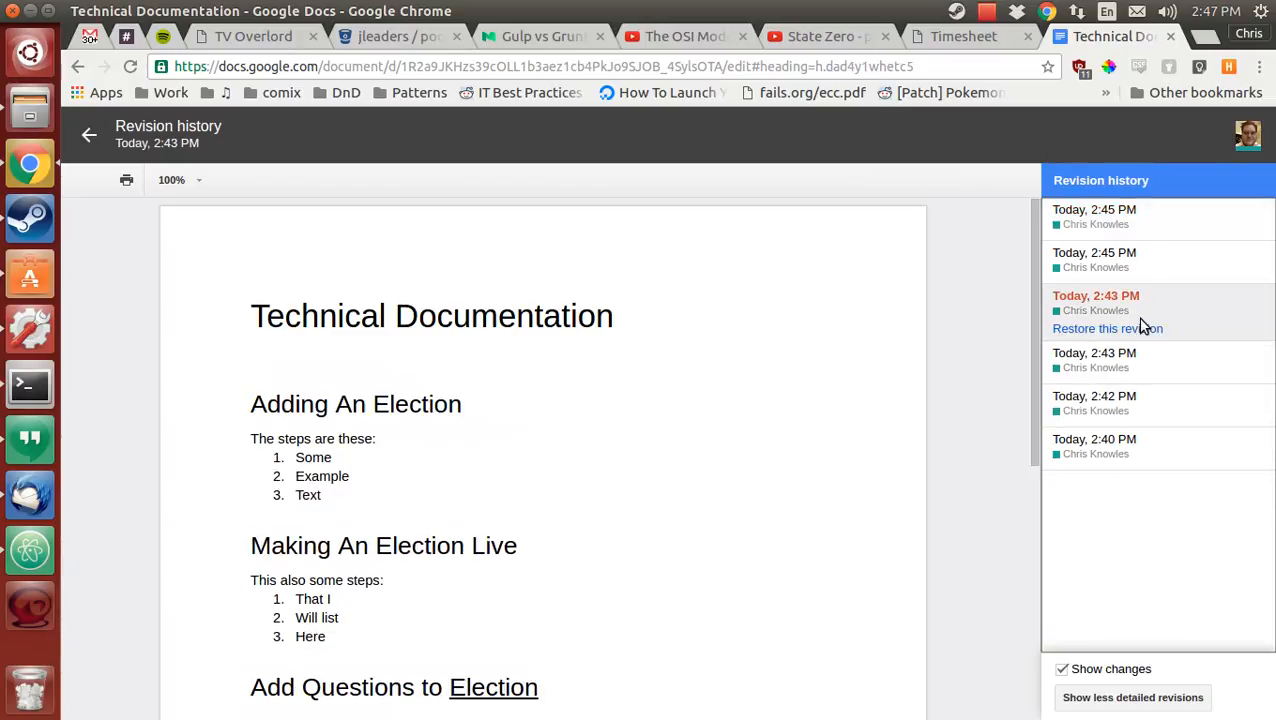
pyautogui.scroll(-3, 927, 508)
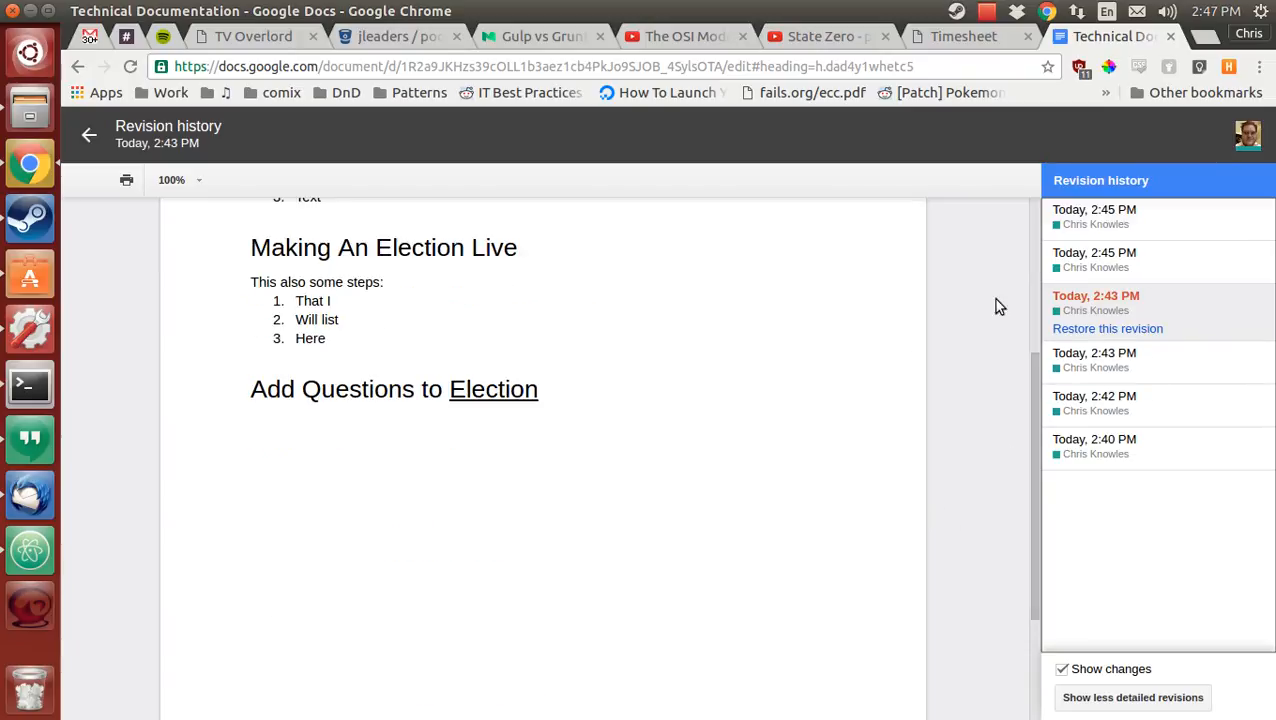
pyautogui.scroll(-3, 1034, 265)
pyautogui.click(1096, 264)
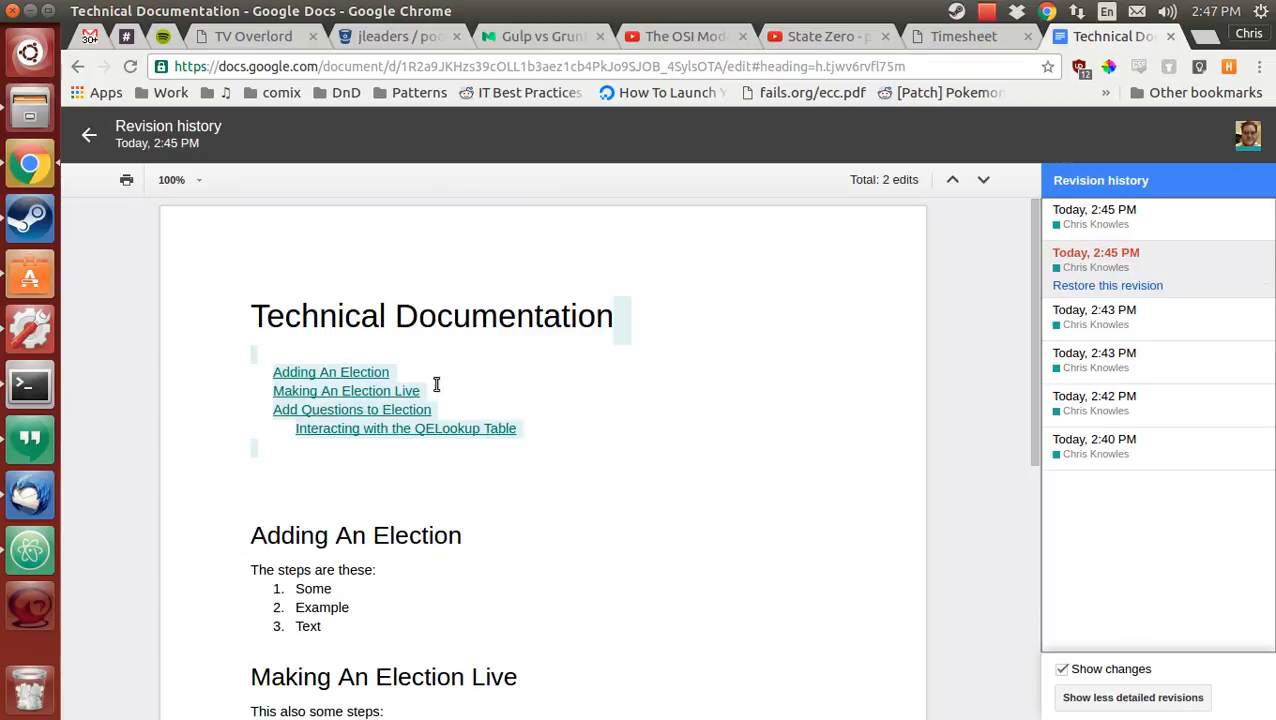
pyautogui.click(1131, 289)
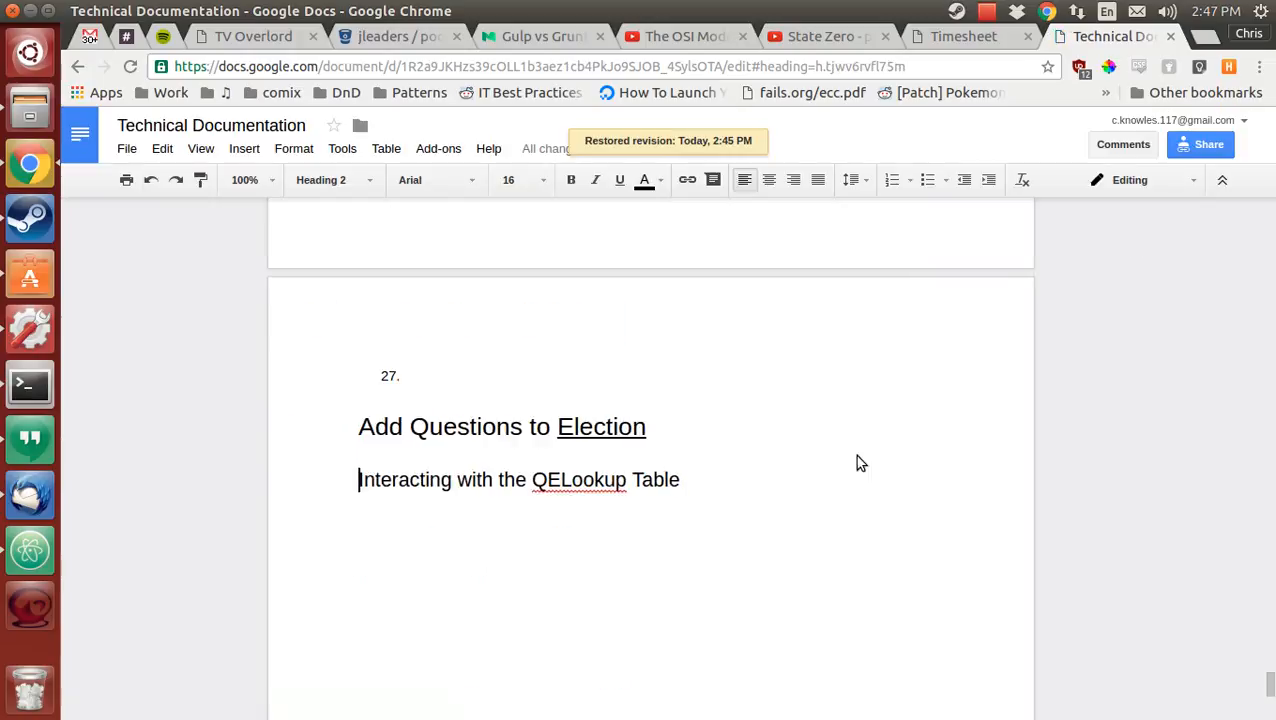
# Step: Look through the restored document, checking its table of contents, headings and numbered lists
pyautogui.scroll(5, 904, 460)
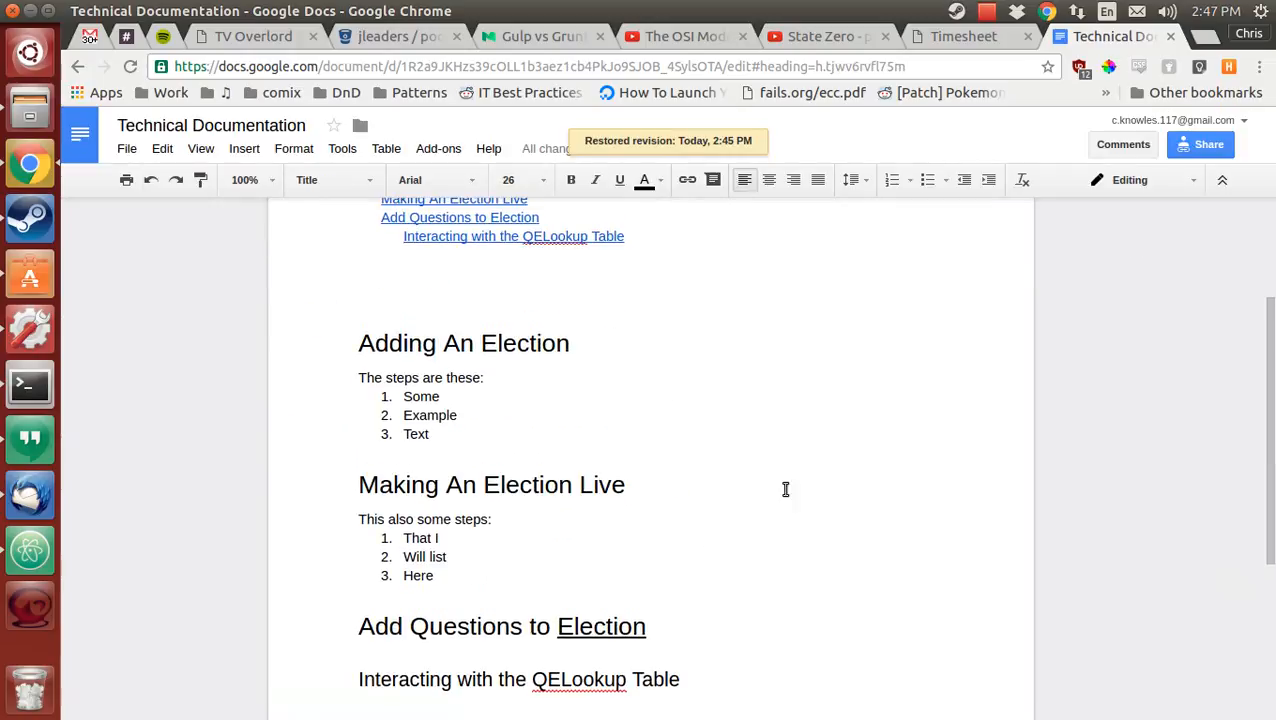
pyautogui.click(127, 148)
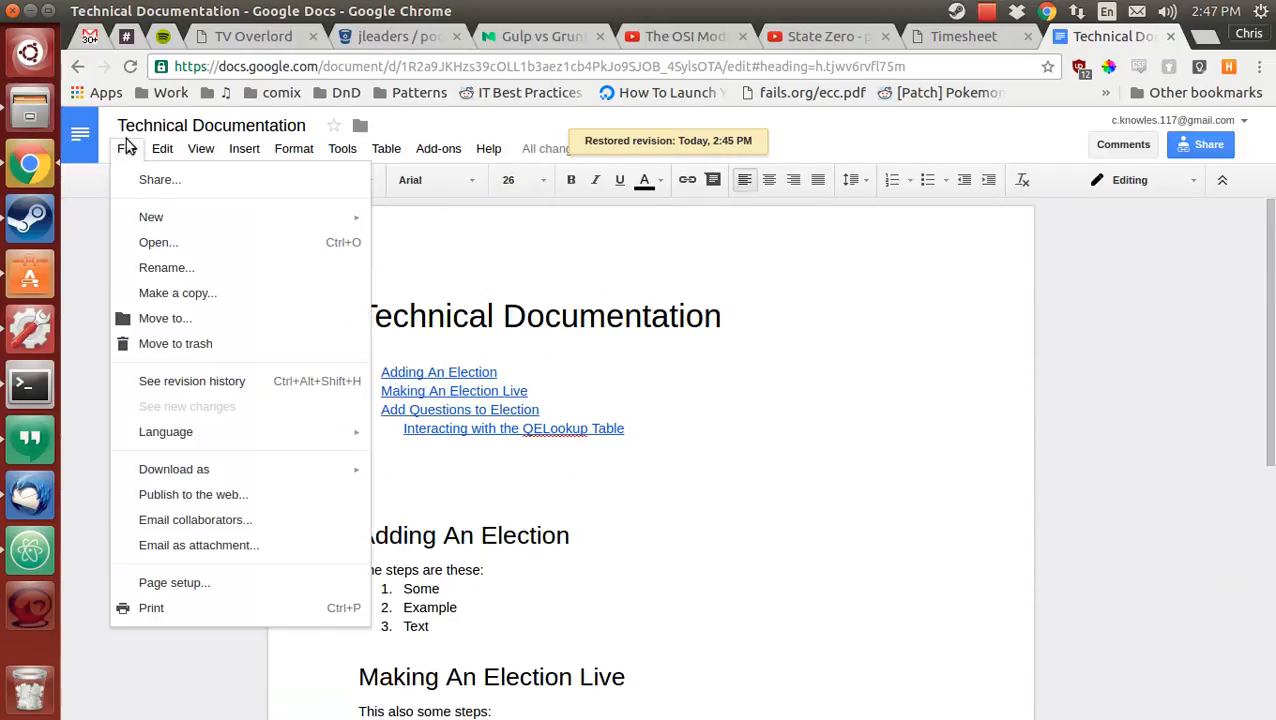
pyautogui.click(880, 470)
pyautogui.scroll(-3, 880, 473)
pyautogui.scroll(-3, 873, 480)
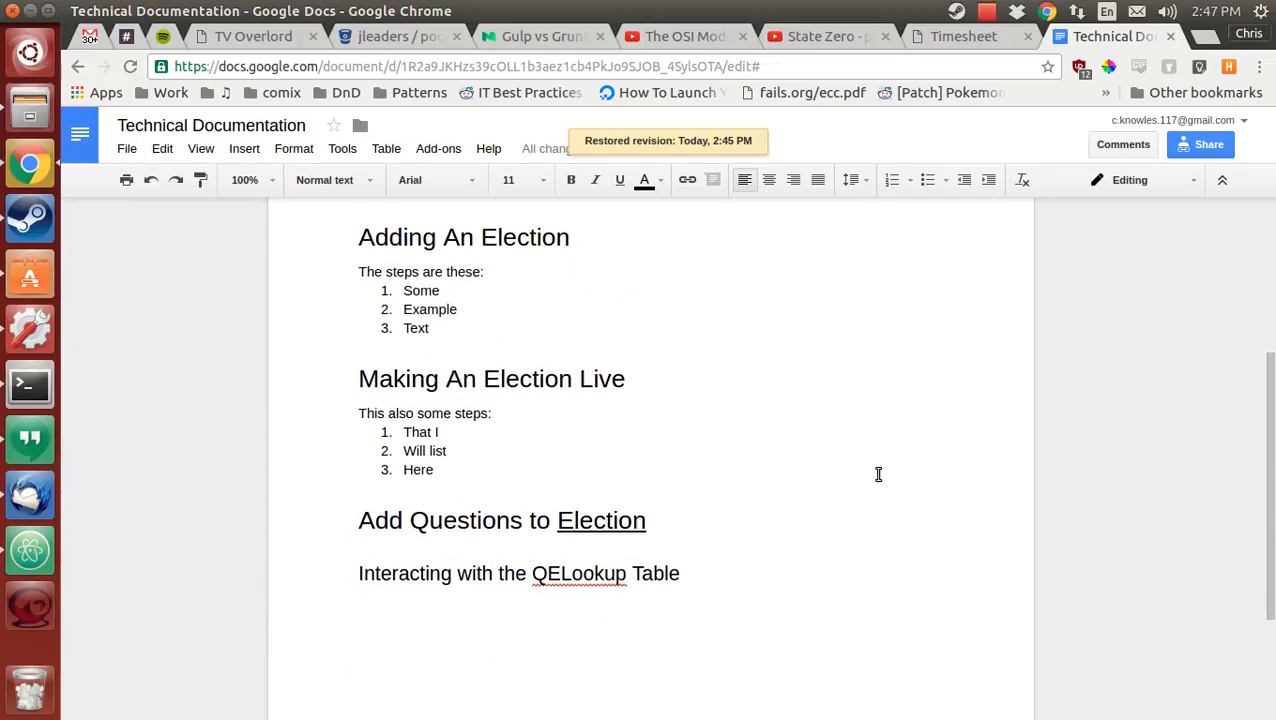
pyautogui.scroll(-4, 885, 465)
pyautogui.scroll(5, 893, 461)
pyautogui.scroll(3, 893, 461)
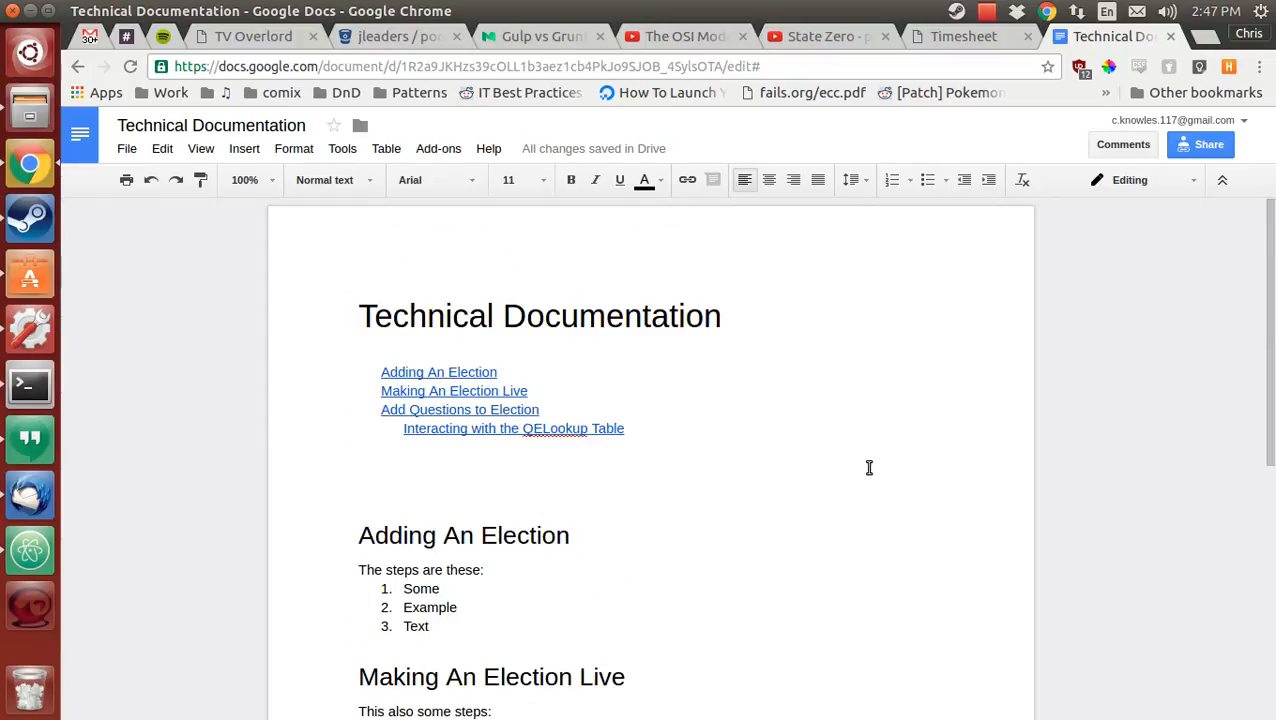
# Step: Reopen the revision history, view the changes in the 2:45 PM revision, and return to the document
pyautogui.click(124, 151)
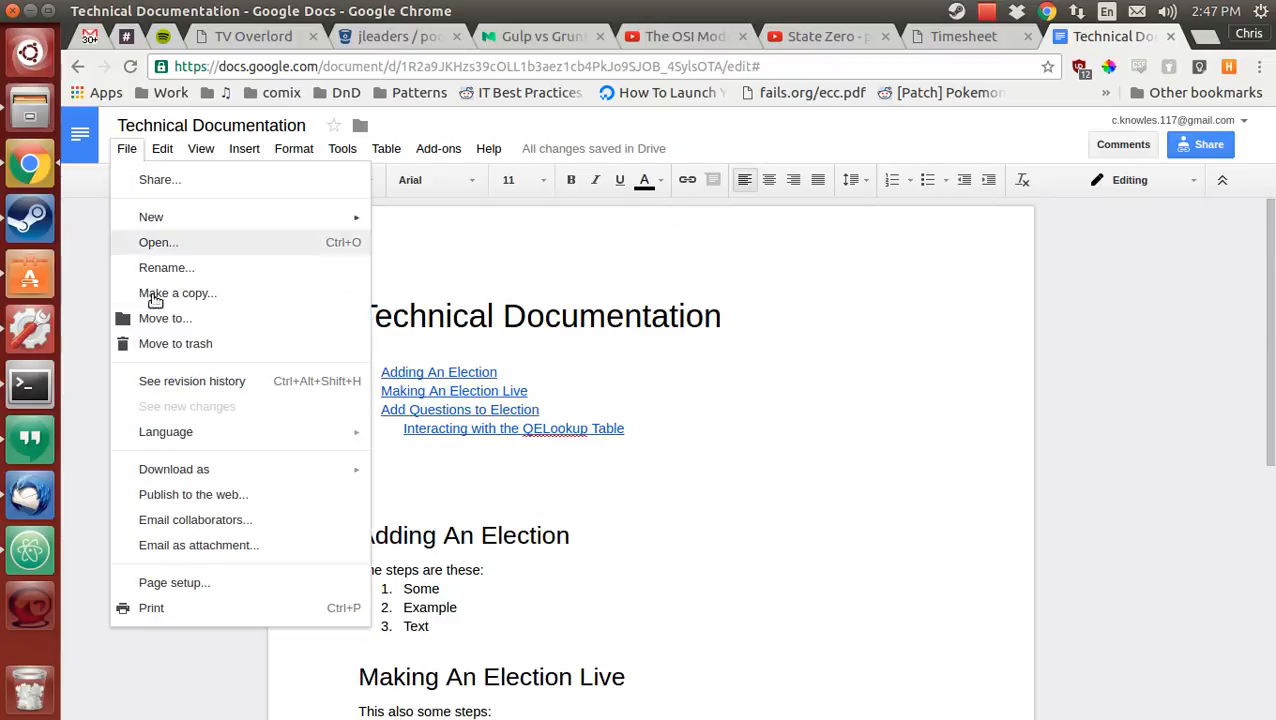
pyautogui.click(184, 393)
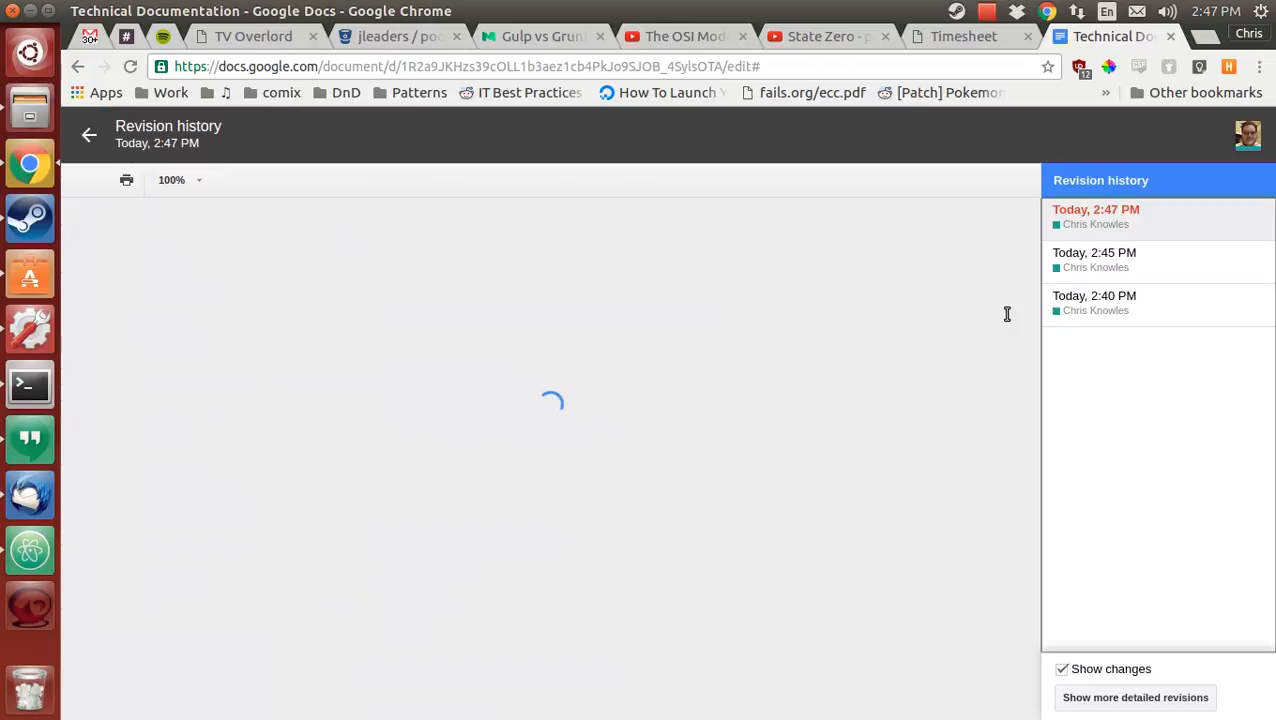
pyautogui.moveTo(1070, 268); pyautogui.dragTo(1129, 278)
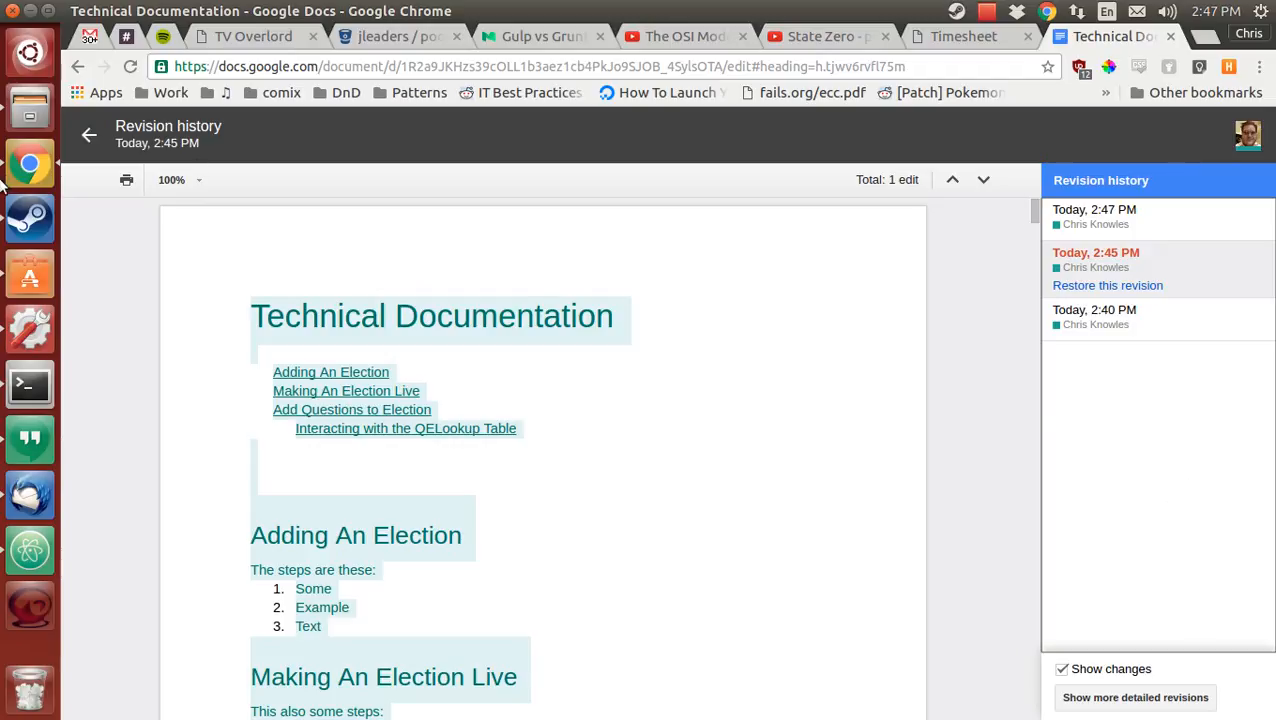
pyautogui.click(89, 134)
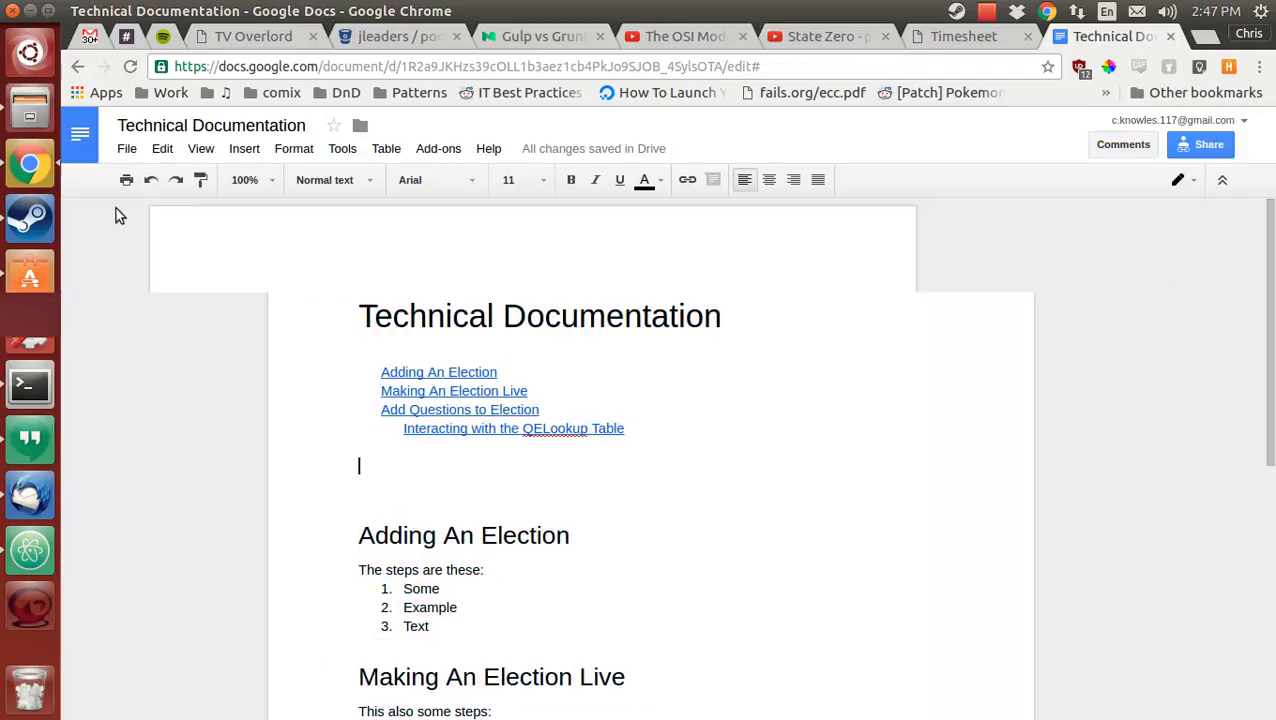
# Step: View the available download formats and the document's print preview, and leave without printing
pyautogui.click(127, 150)
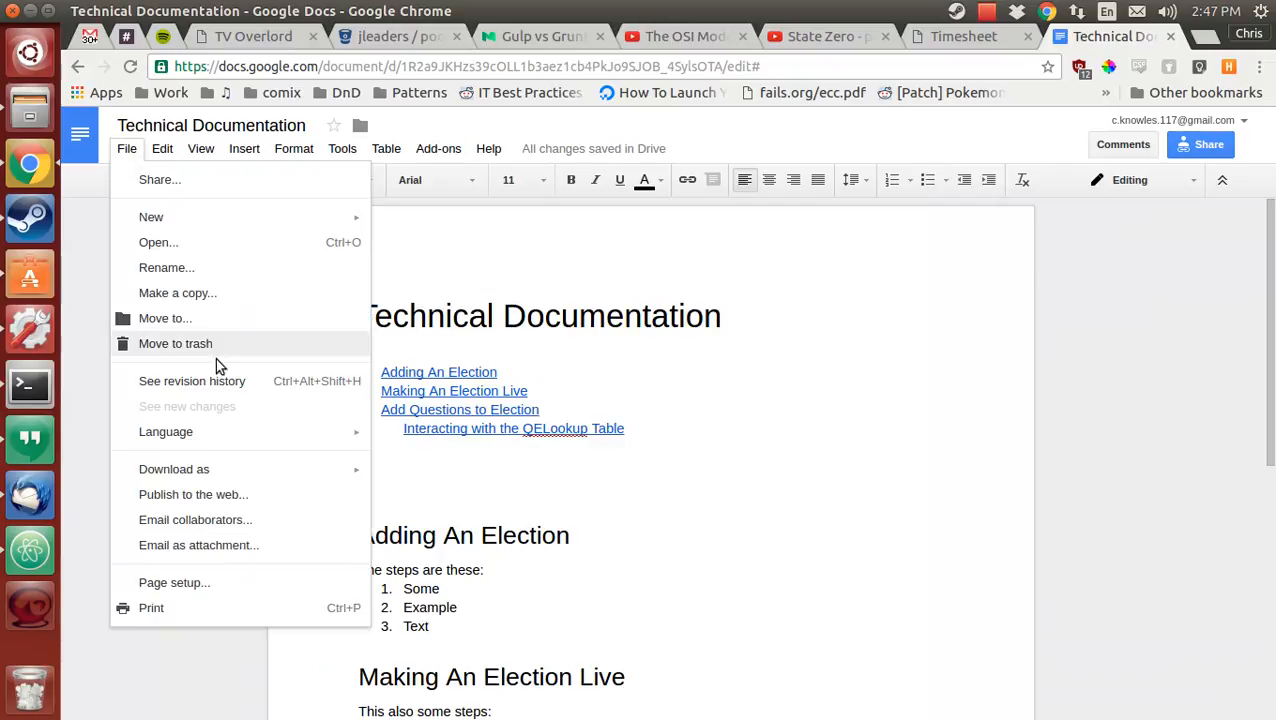
pyautogui.moveTo(245, 472)
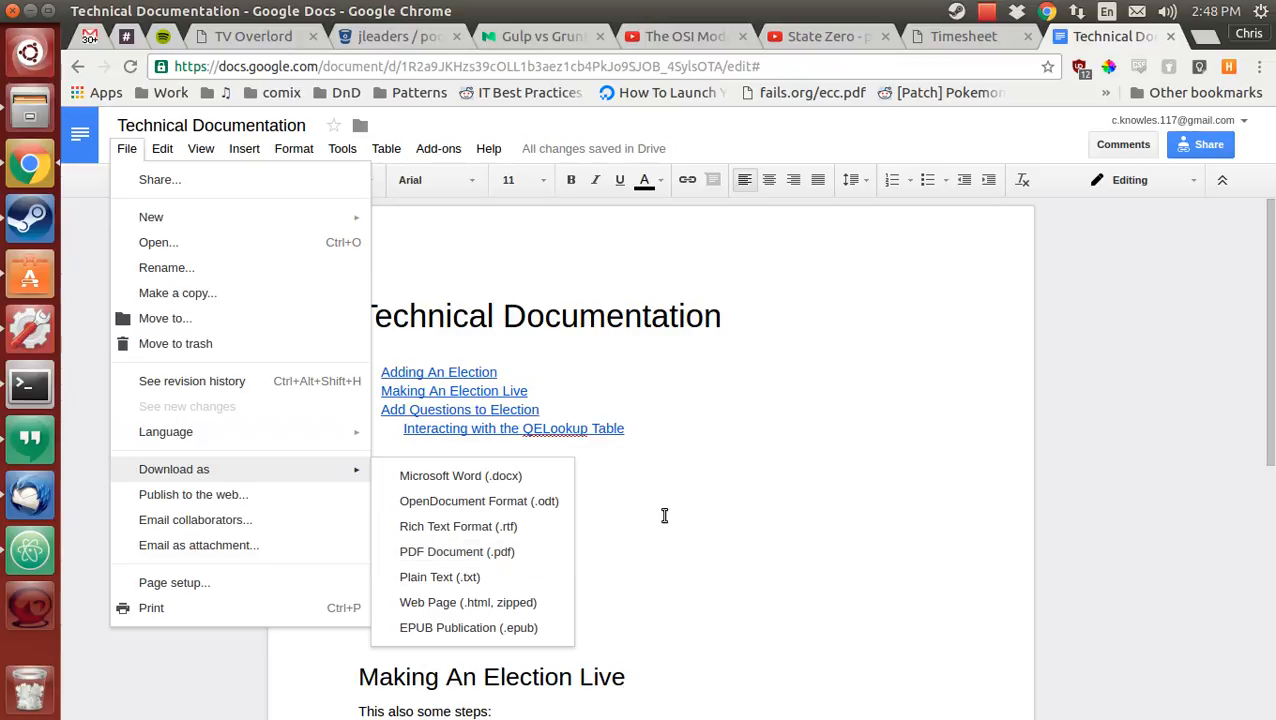
pyautogui.click(242, 614)
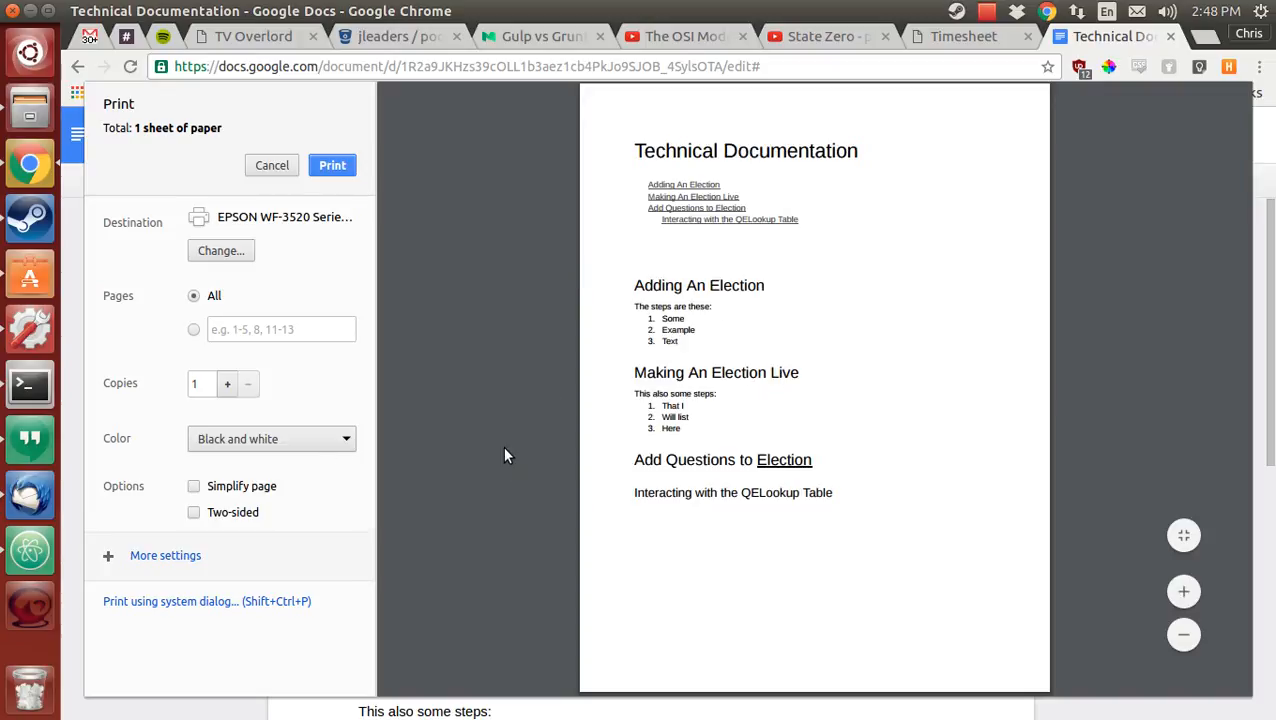
pyautogui.click(272, 165)
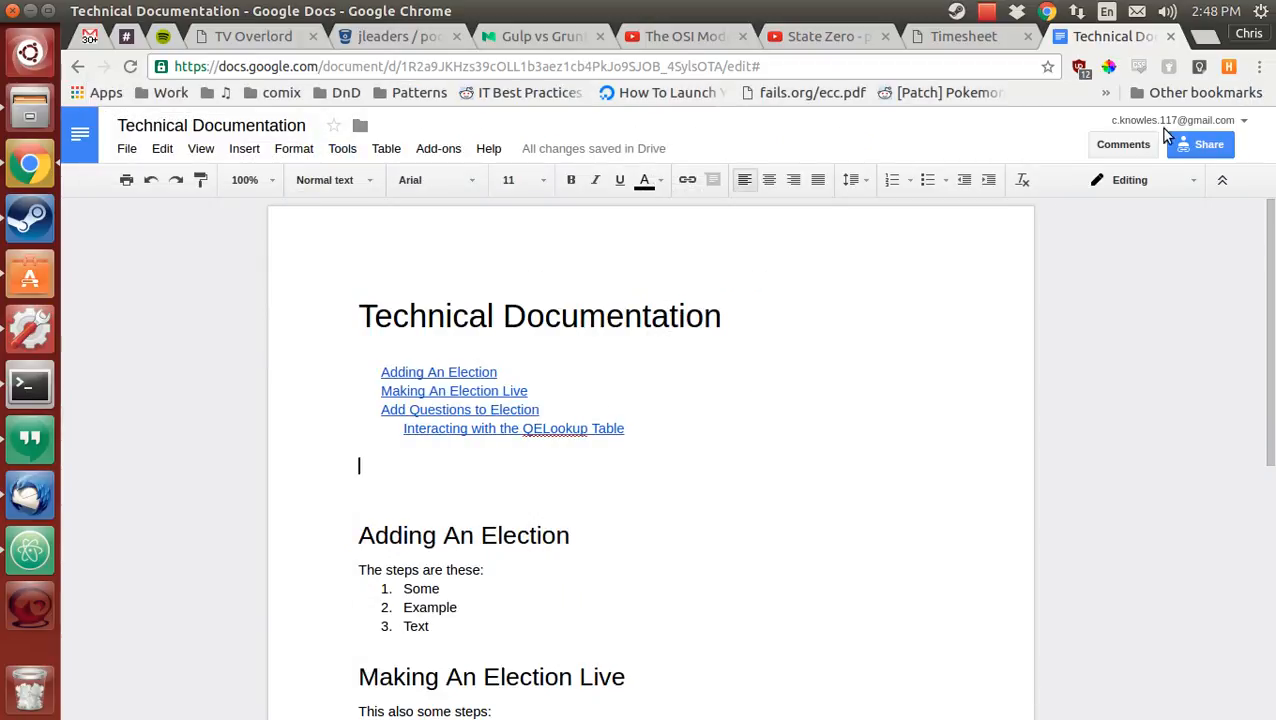
pyautogui.click(987, 14)
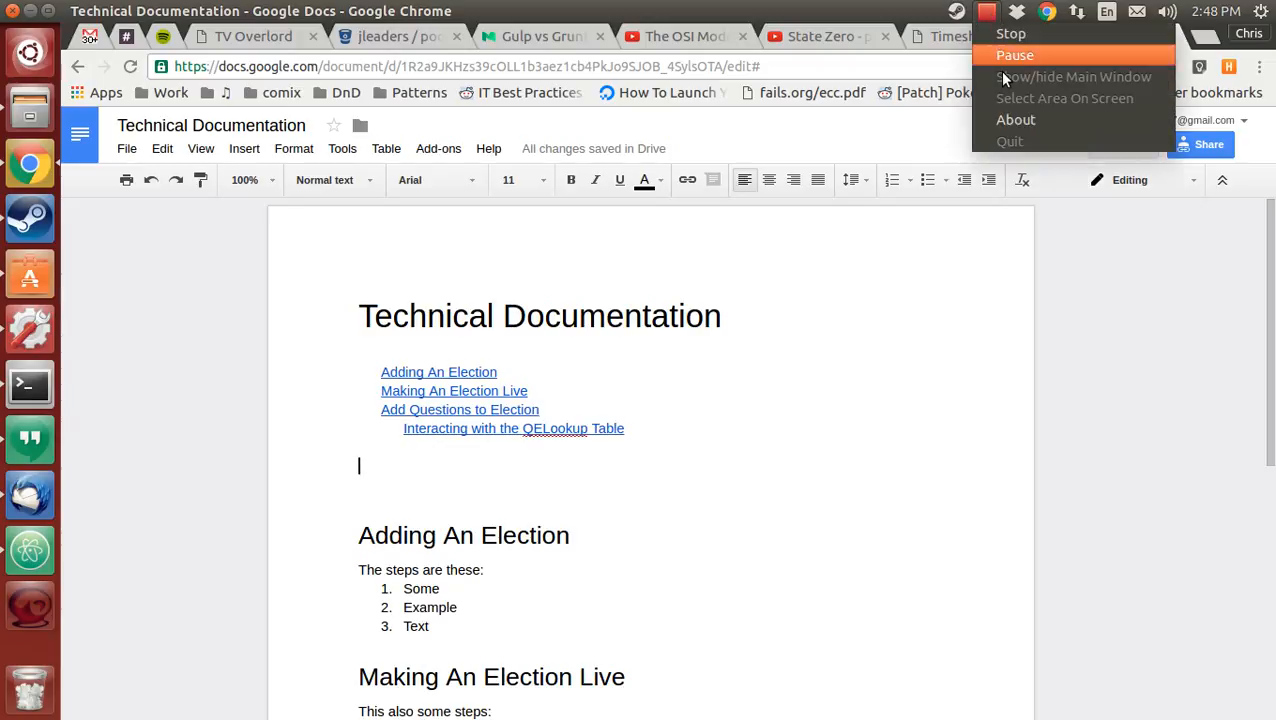